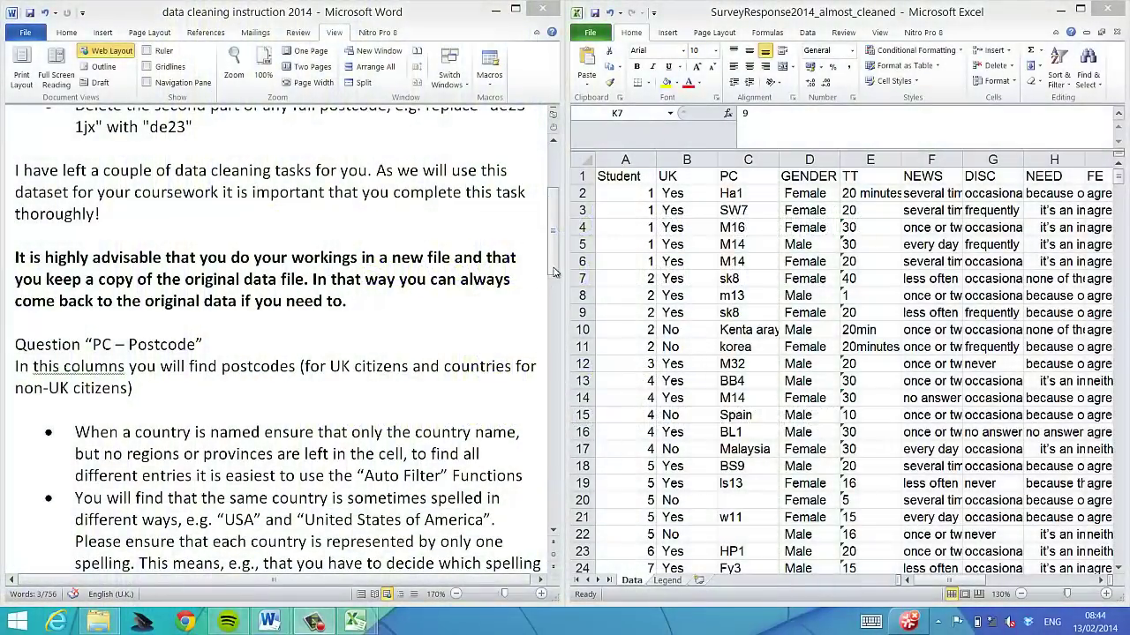
Step: Read the PC – Postcode instructions and select the PC column in the survey sheet
left_click_drag(557, 268, 554, 212)
scroll(556, 215, "down", 4)
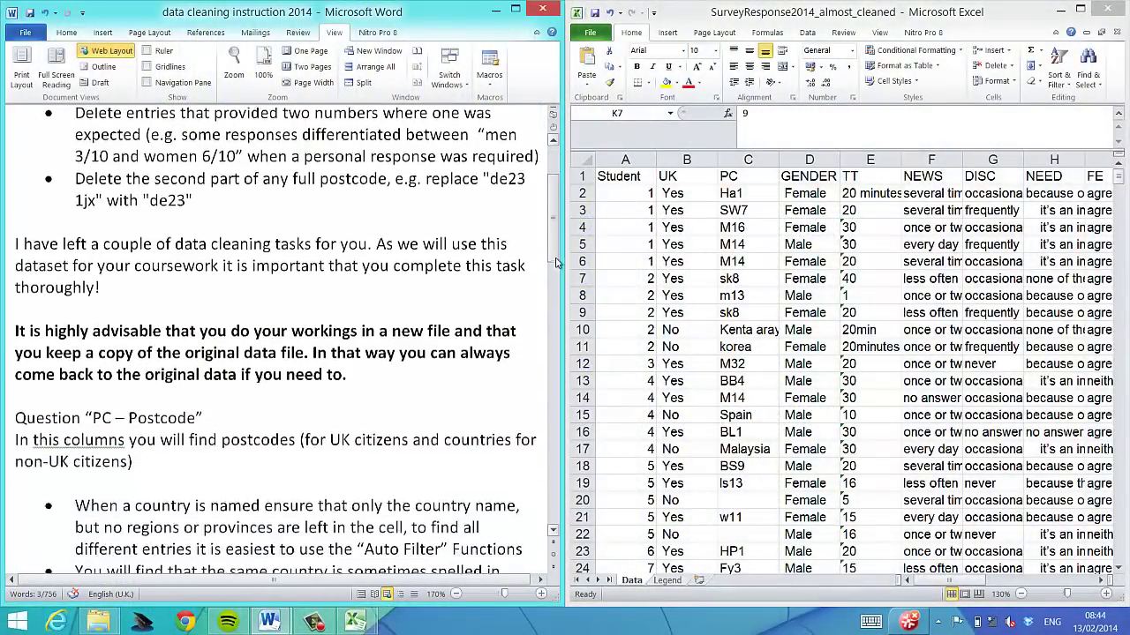
triple_click(196, 315)
left_click(196, 316)
triple_click(197, 314)
left_click(748, 159)
left_click(748, 159)
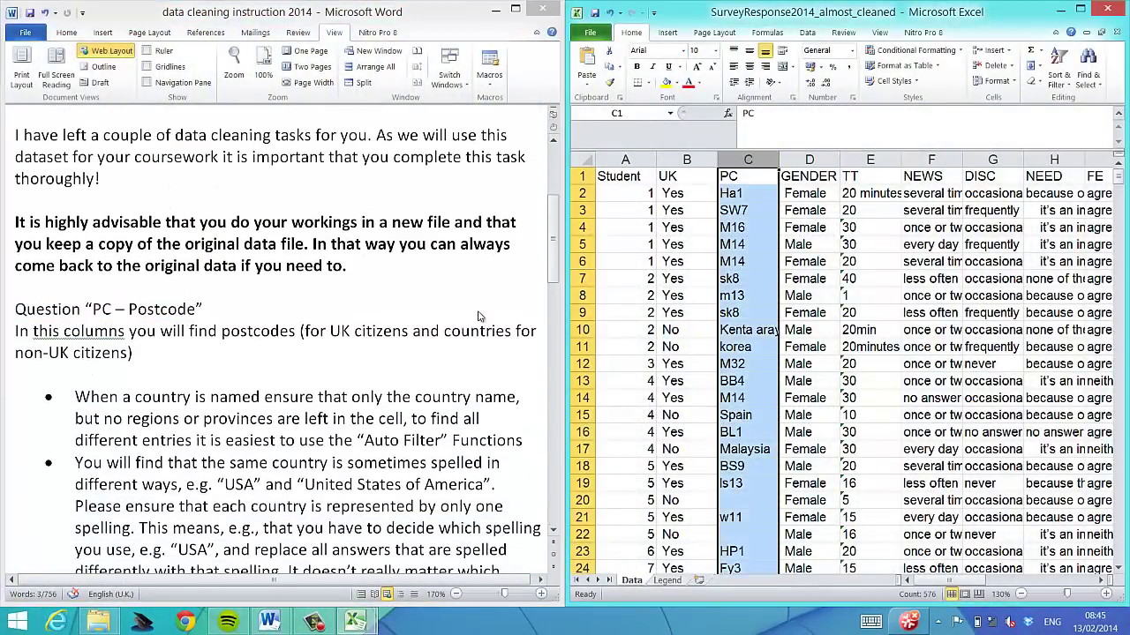
left_click(443, 376)
left_click(407, 418)
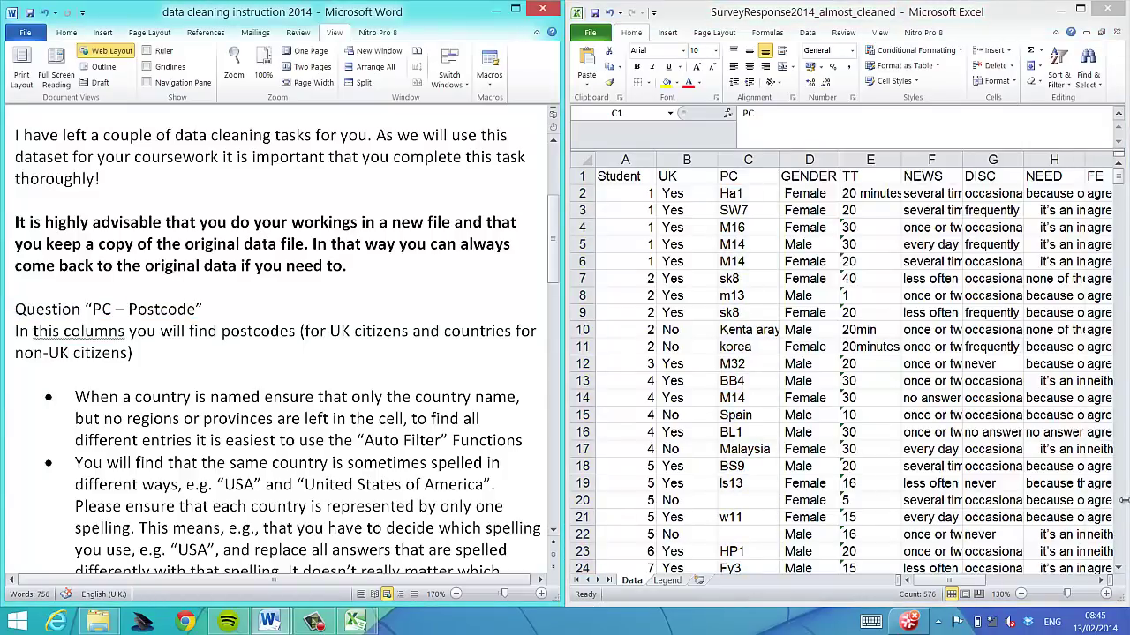
left_click(1124, 500)
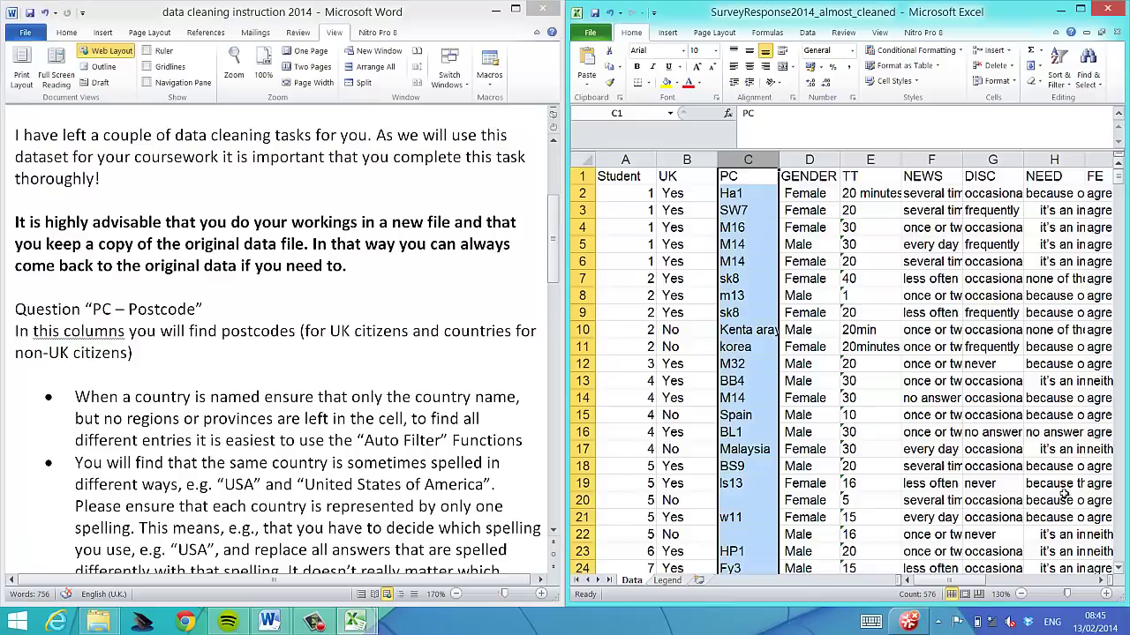
Step: Move down the PC column to find the Bulgaria and Bulgarian entries
left_click(735, 492)
key("Page_Down")
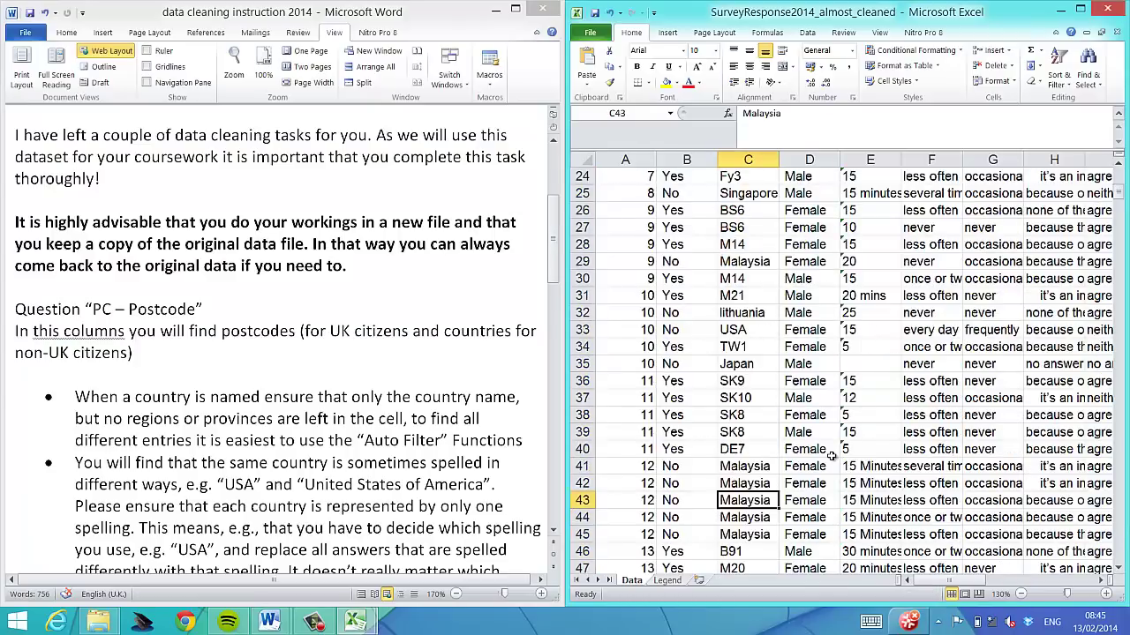
left_click(832, 454)
scroll(832, 455, "down", 20)
left_click(831, 454)
key("Page_Down")
key("Left")
key("Down")
key("Down")
key("Up")
key("shift+Down")
key("Up")
key("Up")
key("Up")
key("Up")
key("Up")
key("Up")
key("Up")
key("Up")
key("Up")
key("Up")
key("Up")
key("Up")
key("Up")
key("Up")
key("Up")
key("Up")
key("Up")
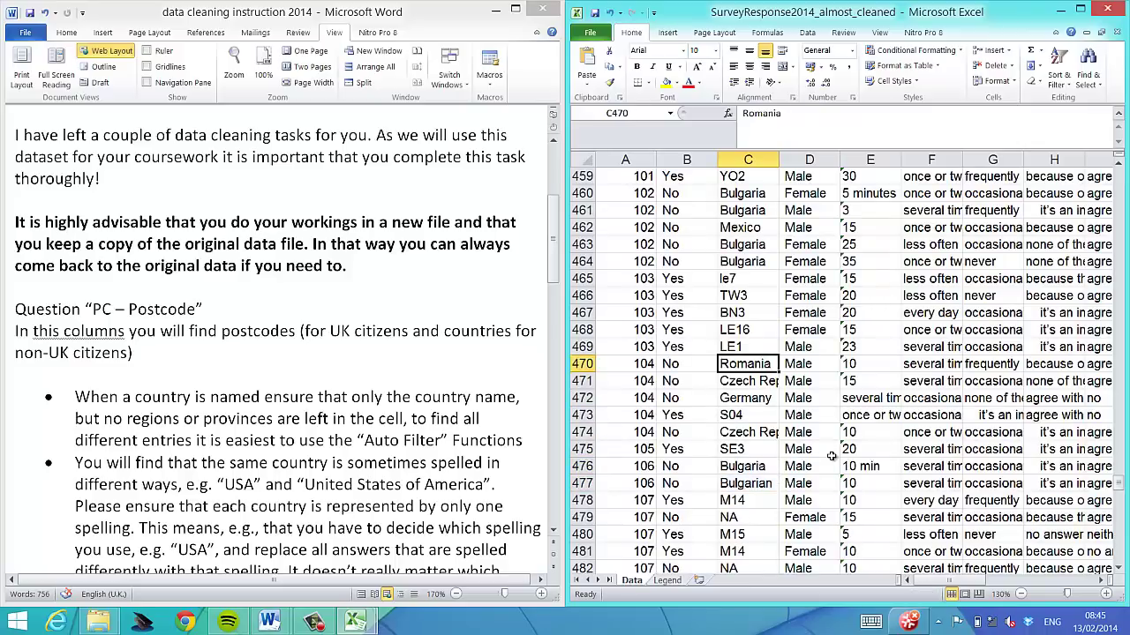
key("Down")
key("Down")
key("Down")
key("Down")
key("Down")
key("Down")
key("Down")
key("Down")
key("Down")
key("Down")
key("Down")
key("Down")
key("Down")
key("Down")
key("Down")
key("Down")
key("Down")
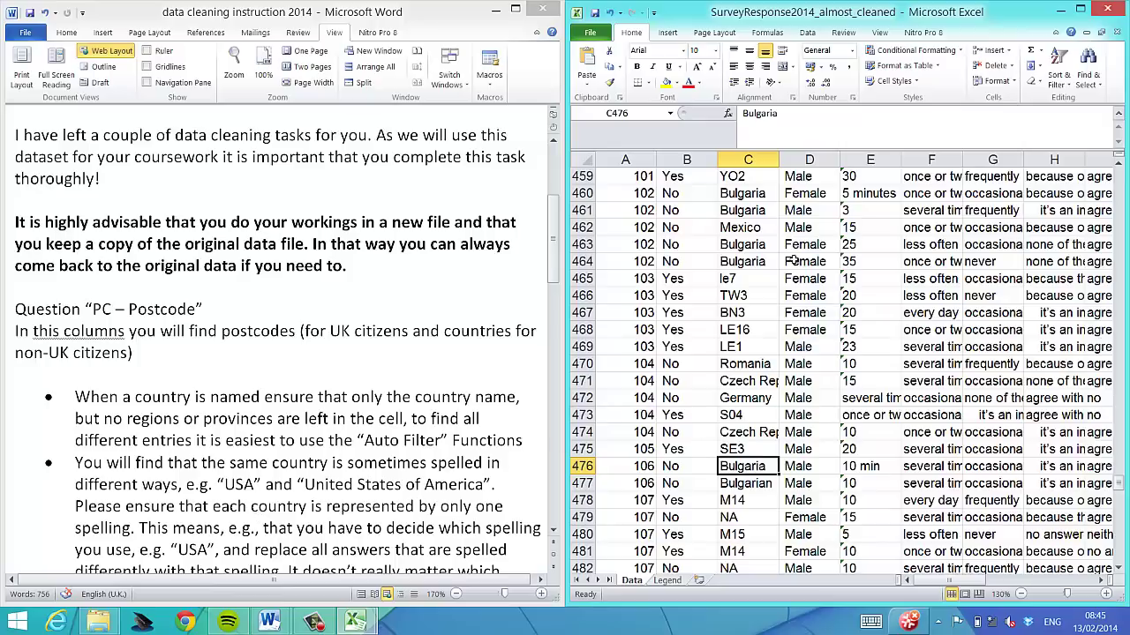
left_click_drag(1118, 483, 1119, 172)
Step: Turn on filters for every column header of the survey sheet
left_click(578, 153)
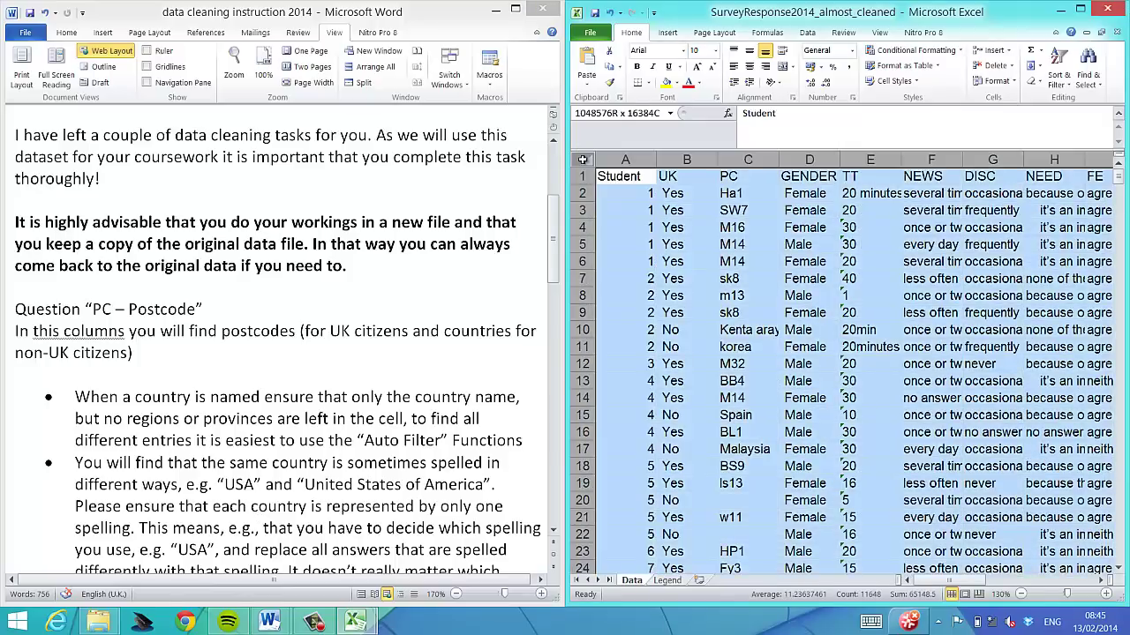
left_click(818, 33)
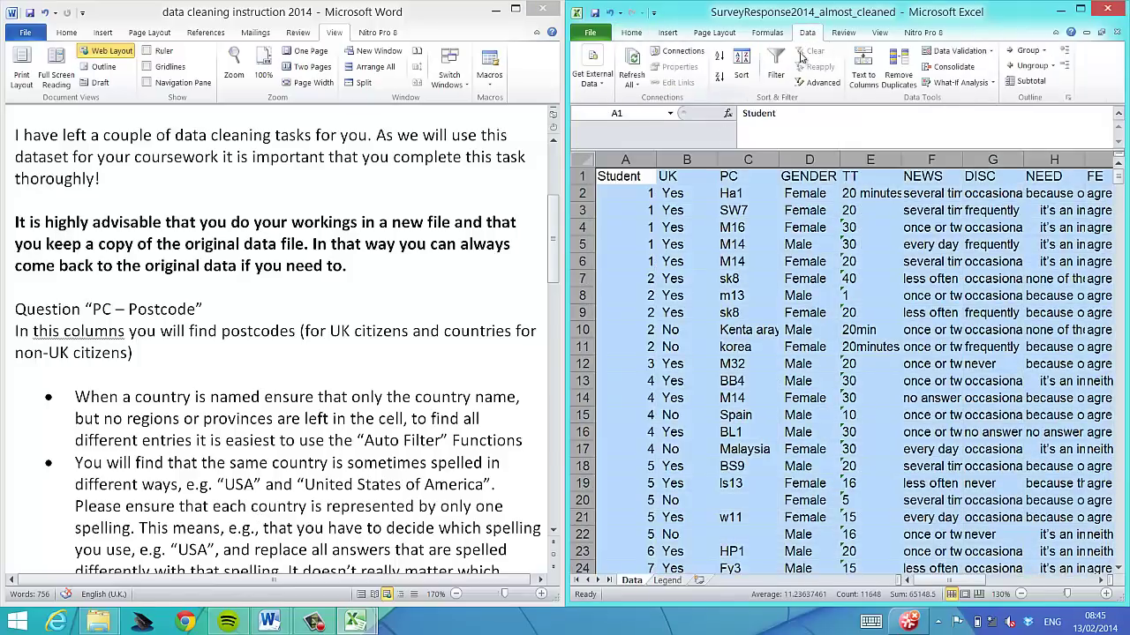
left_click(768, 78)
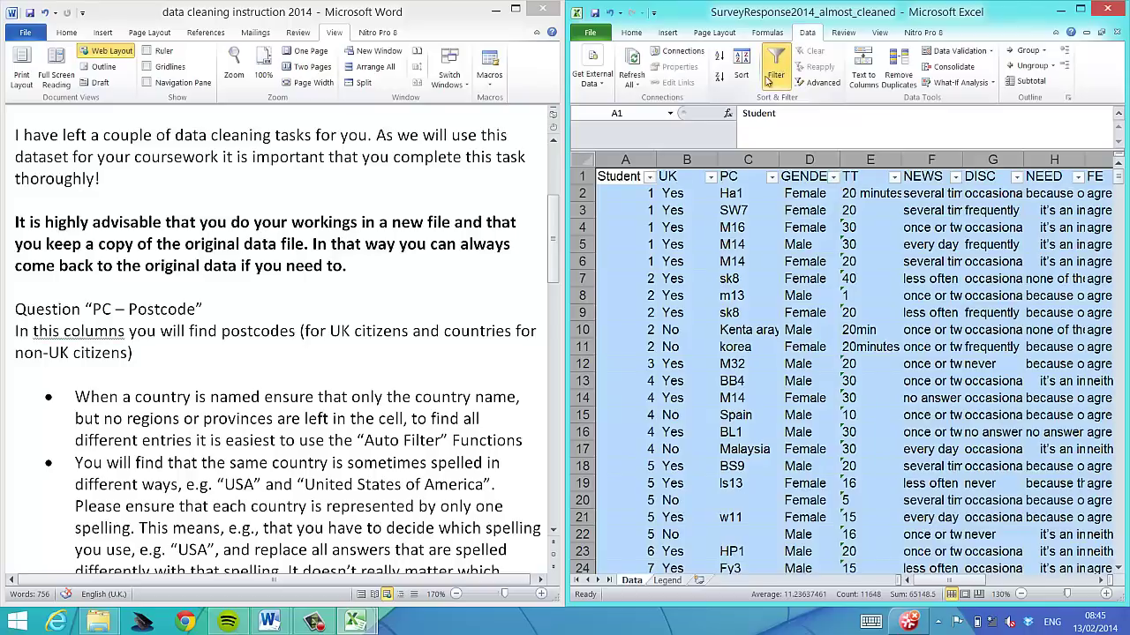
Step: Filter the PC column to show only its two Brazil spellings
left_click(772, 177)
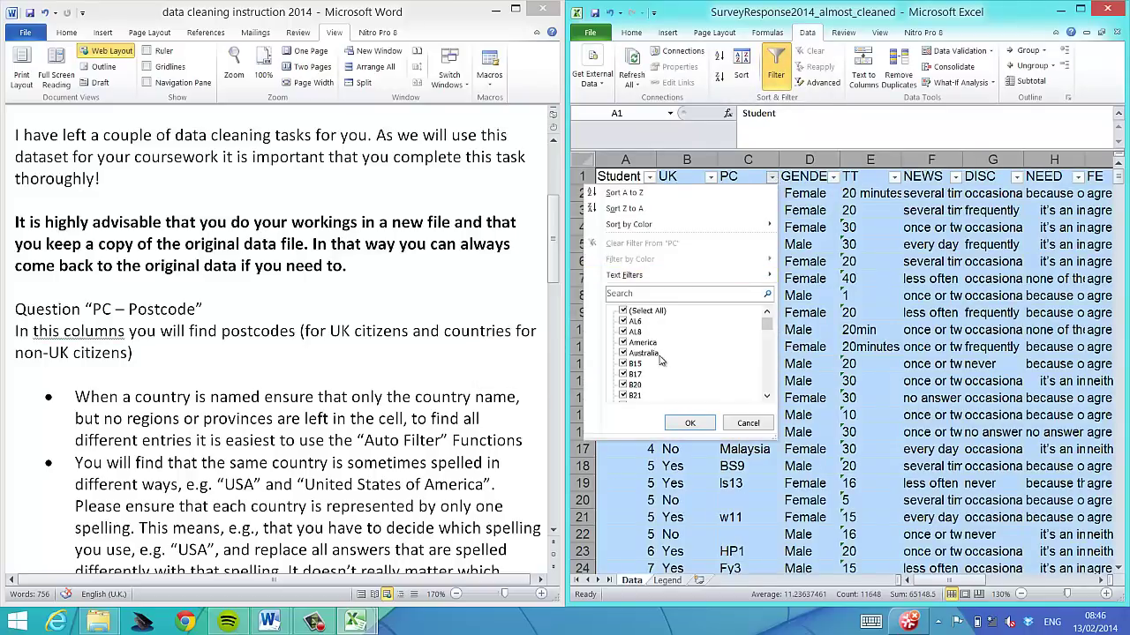
scroll(761, 374, "down", 5)
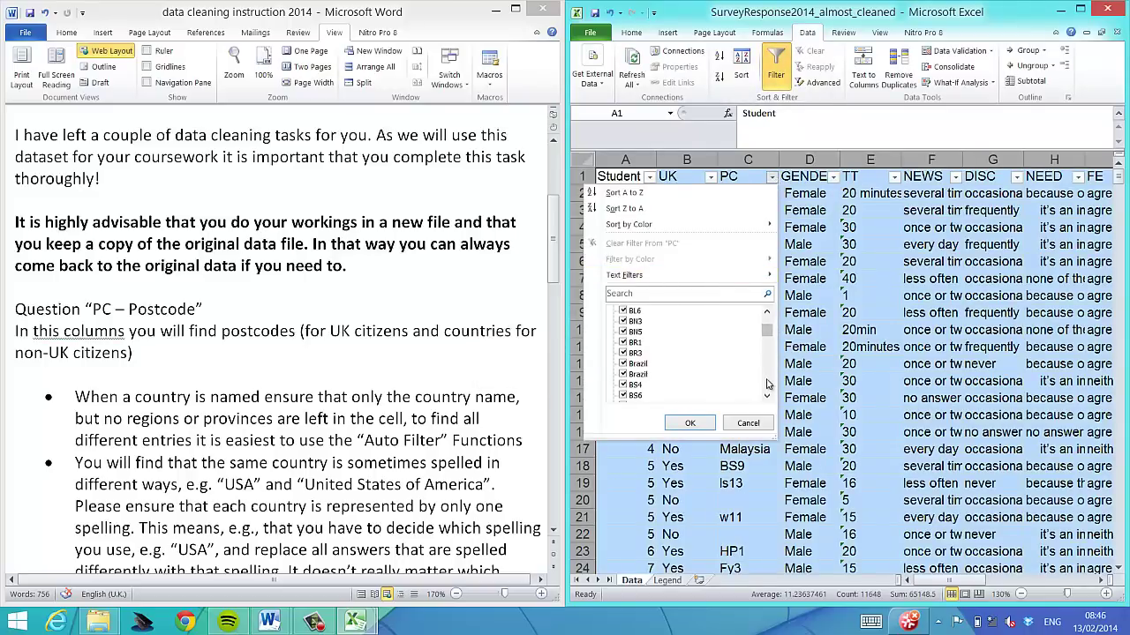
scroll(767, 384, "down", 3)
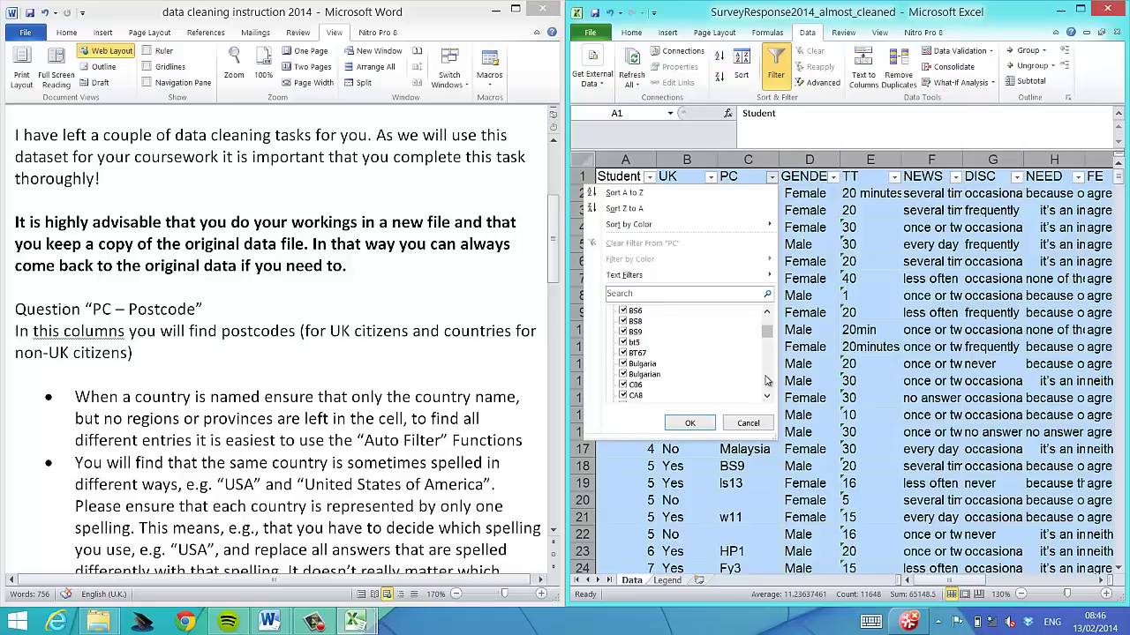
scroll(767, 380, "down", 3)
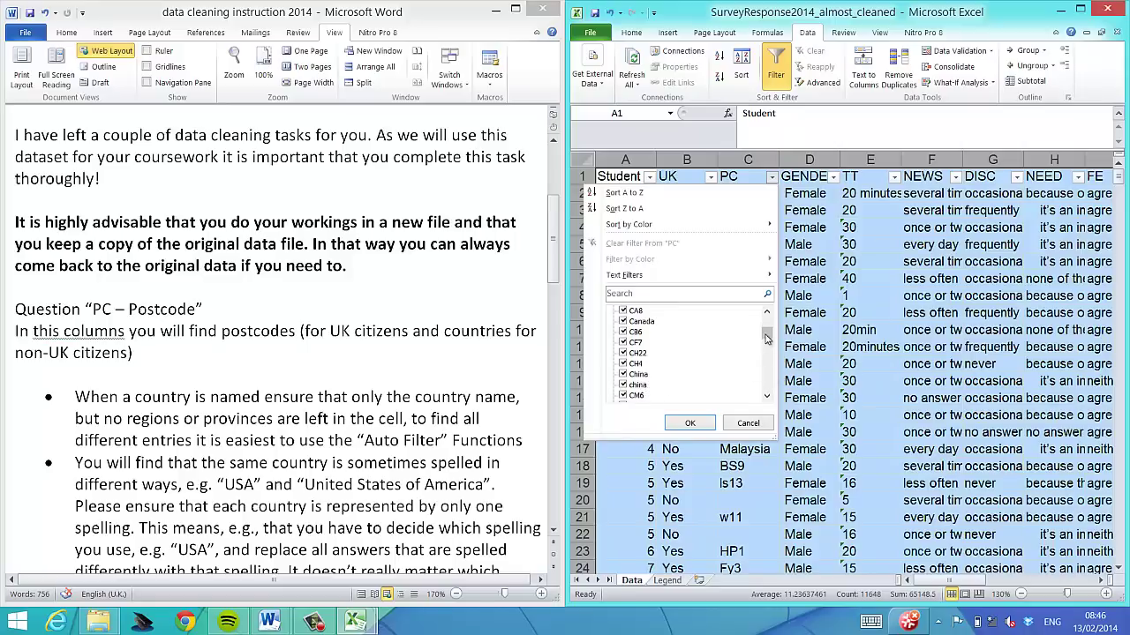
left_click_drag(767, 338, 767, 318)
left_click(623, 311)
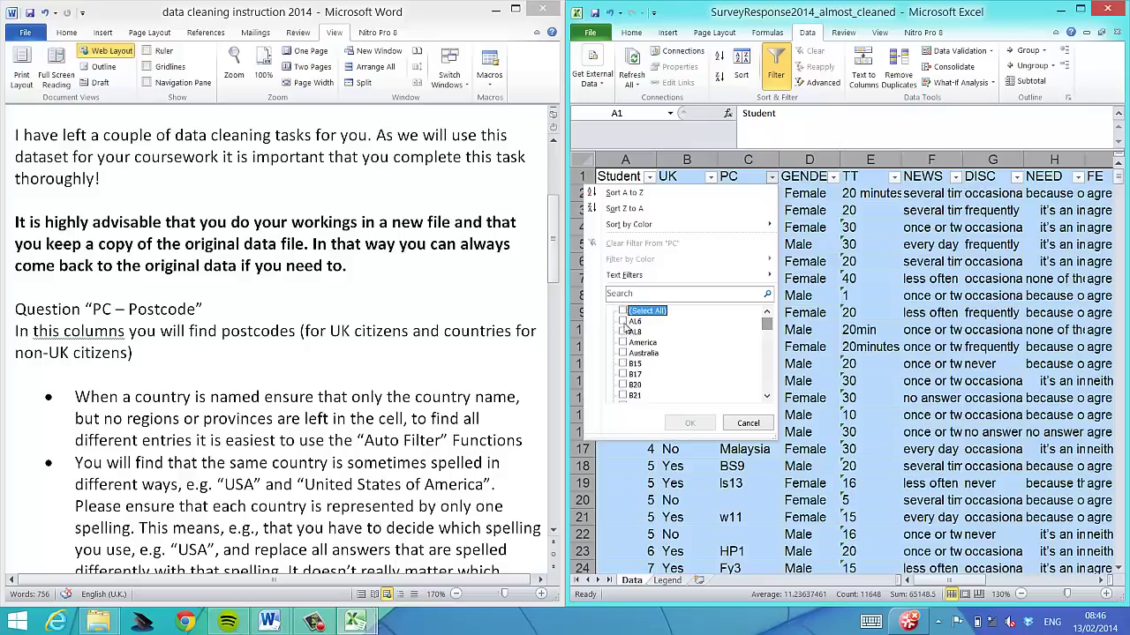
scroll(768, 384, "down", 4)
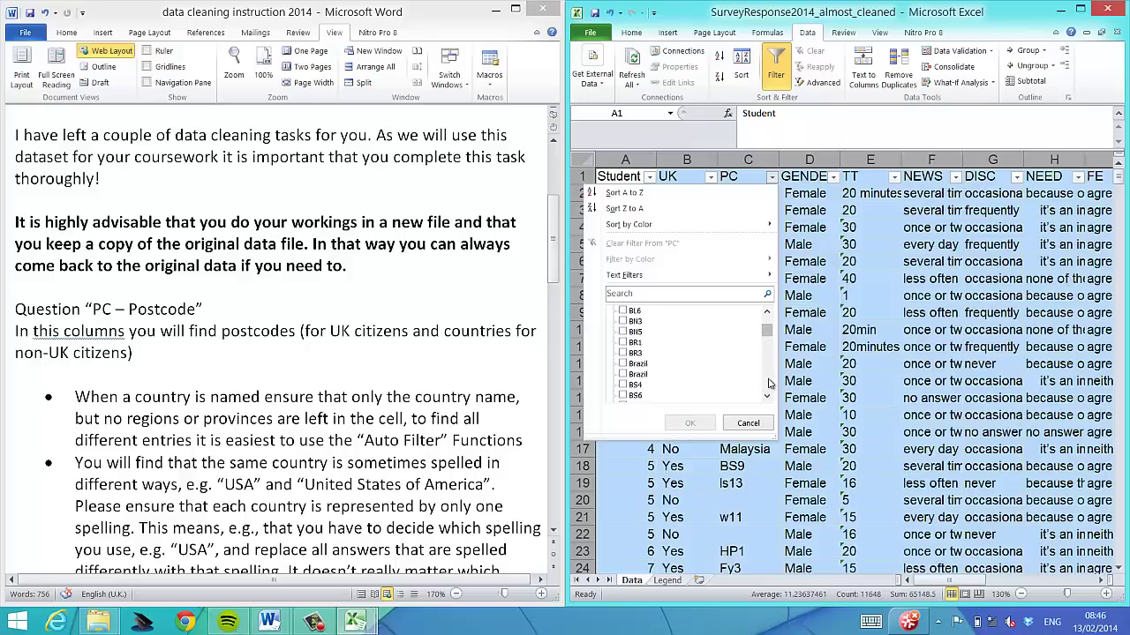
left_click(623, 363)
left_click(624, 375)
left_click(690, 423)
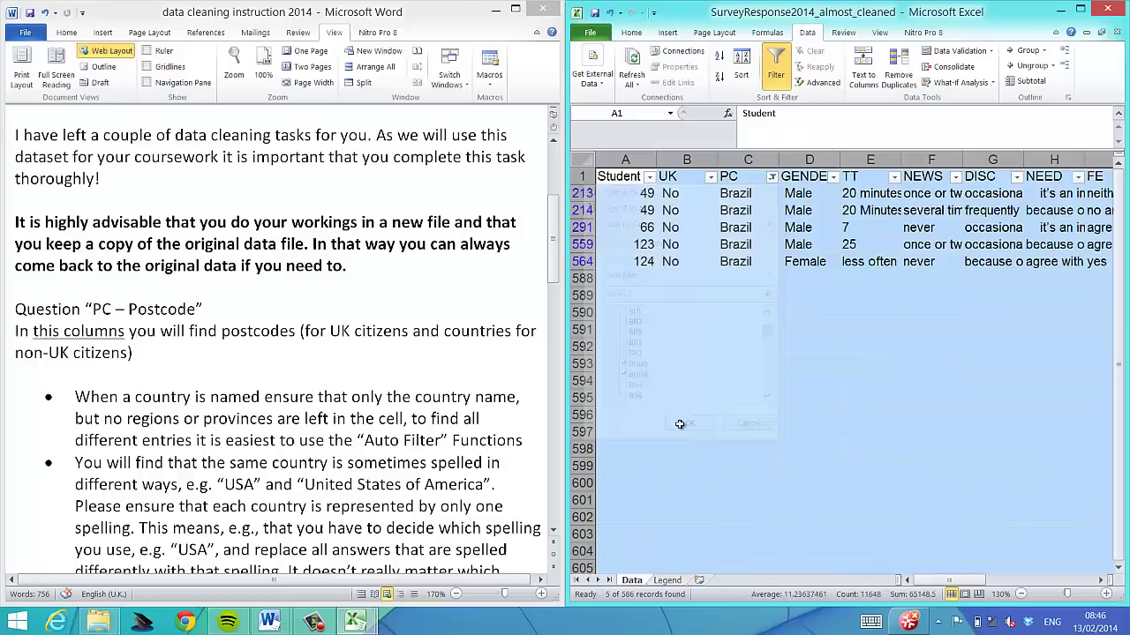
Step: Copy the Brazil entry in C213 over the other four Brazil rows
left_click(748, 263)
key("Up")
key("Up")
key("Up")
key("Up")
key("Up")
key("Down")
key("ctrl+c")
key("Down")
key("ctrl+v")
key("Down")
key("ctrl+v")
key("Down")
key("ctrl+v")
key("Down")
key("ctrl+v")
key("Down")
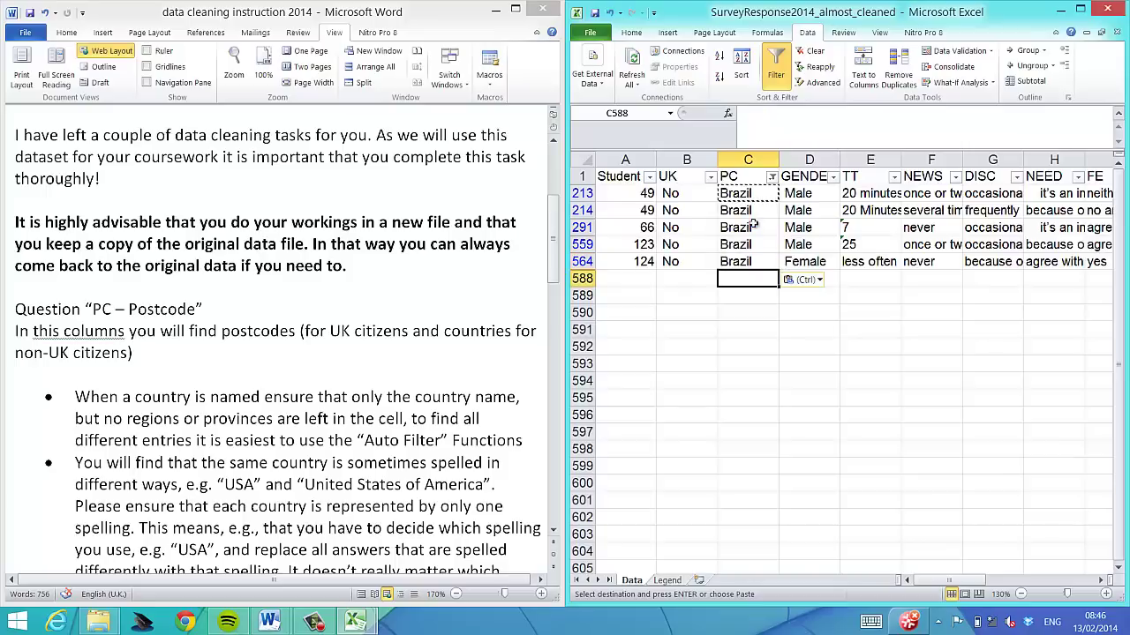
Step: Filter the PC column to show only Bulgaria and Bulgarian
left_click(772, 177)
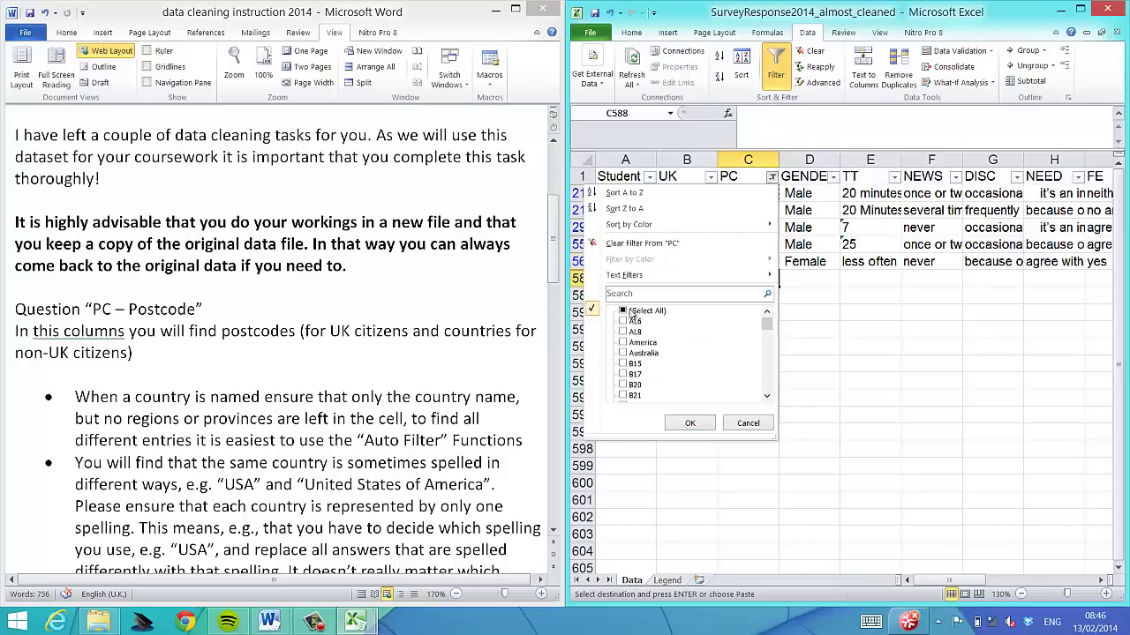
scroll(768, 385, "down", 5)
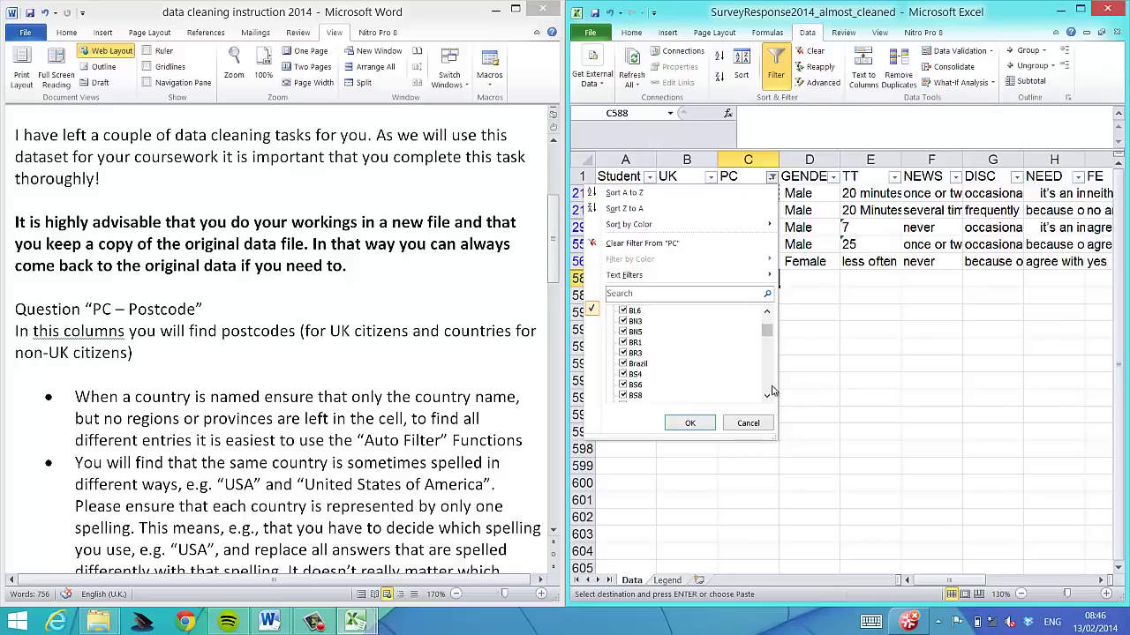
scroll(768, 385, "down", 3)
scroll(649, 340, "up", 8)
left_click(623, 313)
scroll(768, 380, "down", 3)
scroll(767, 380, "down", 4)
left_click(623, 353)
left_click(624, 364)
left_click(689, 422)
Step: Copy Bulgaria from C476 into C477, replacing Bulgarian
left_click(741, 311)
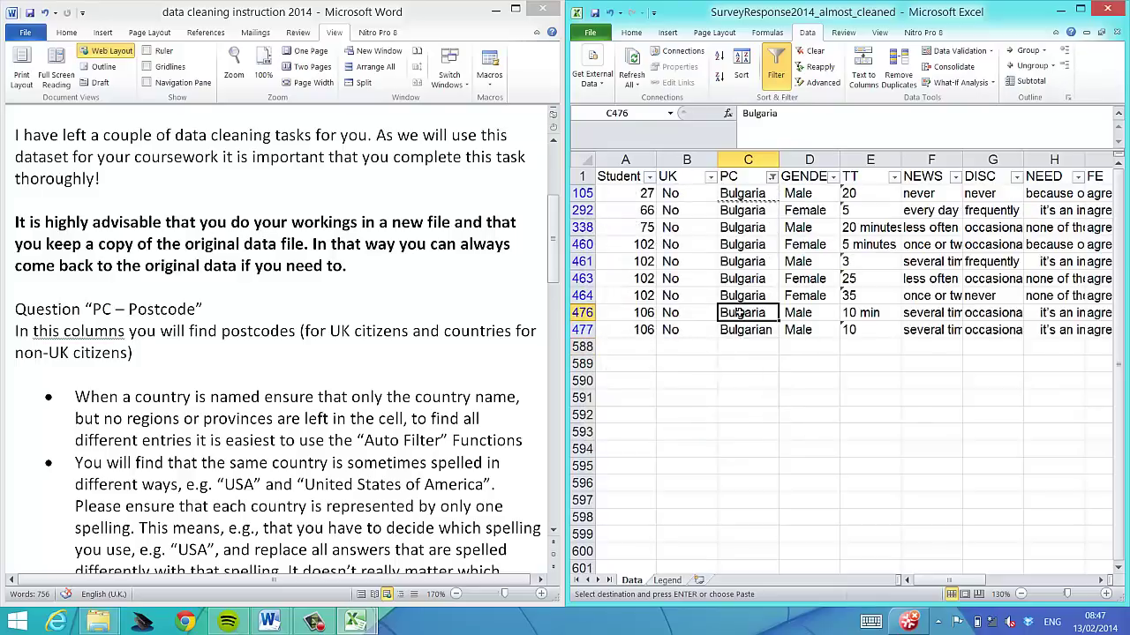
left_click(632, 32)
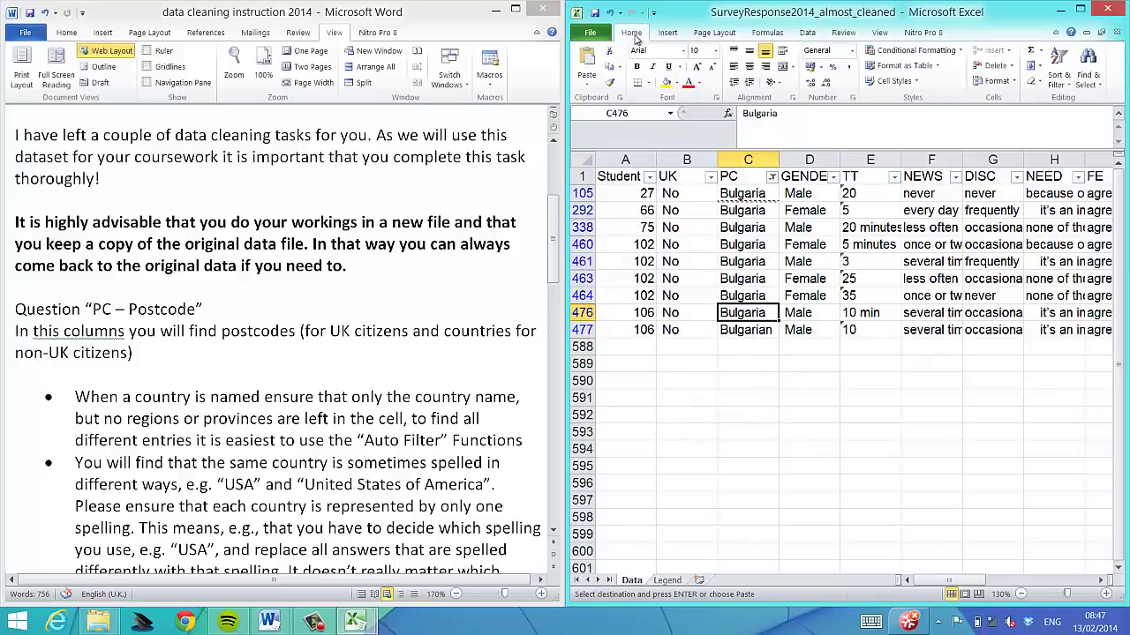
left_click(611, 69)
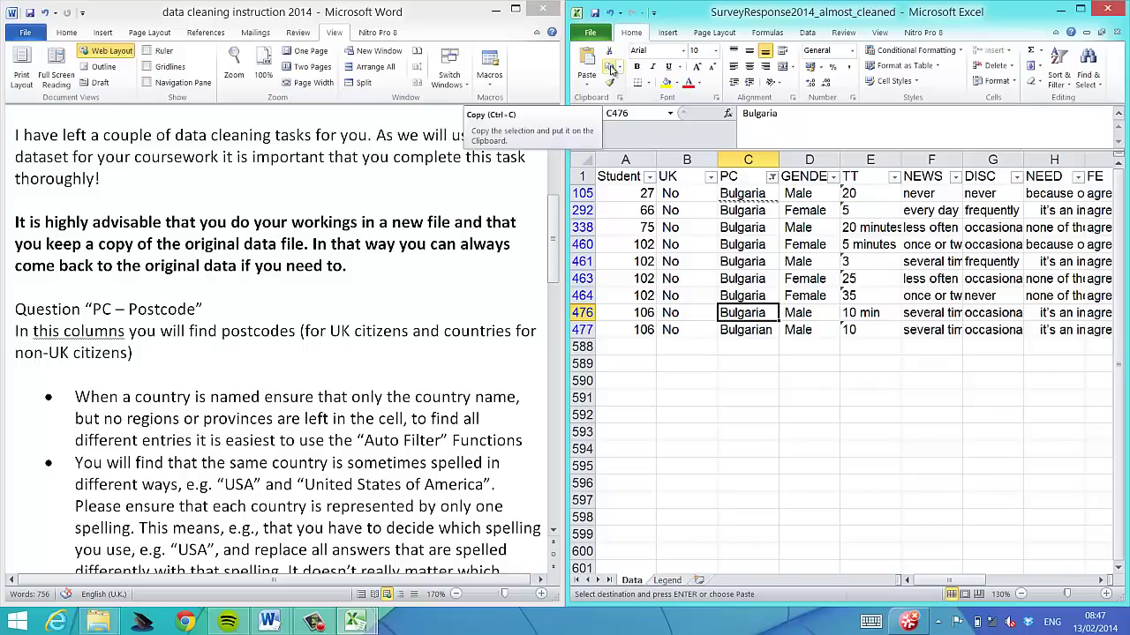
left_click(771, 330)
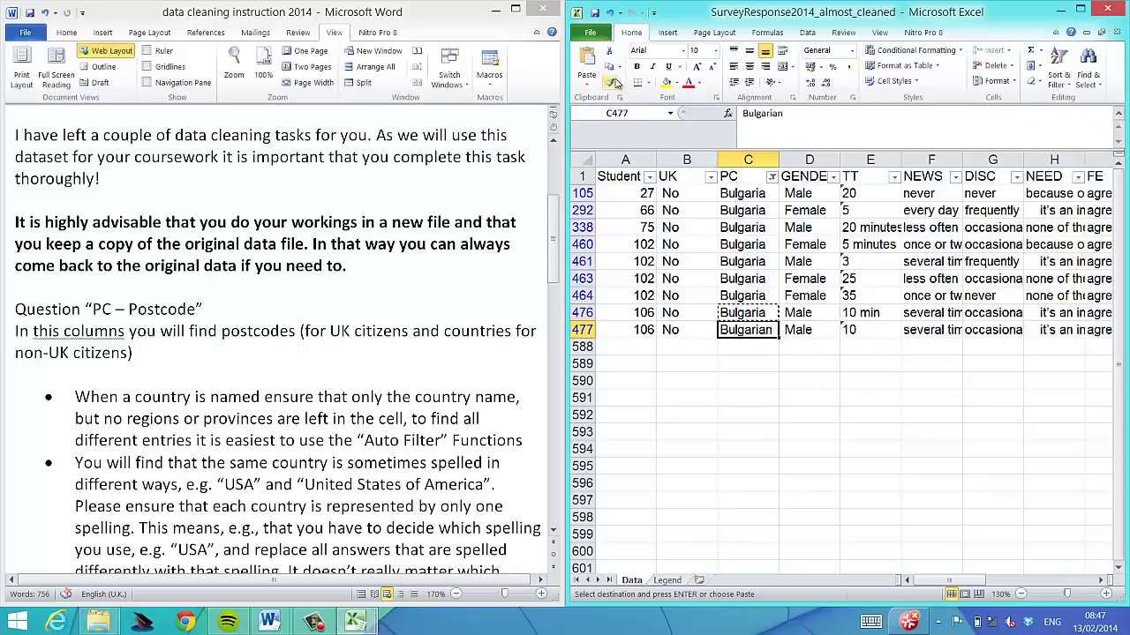
left_click(614, 83)
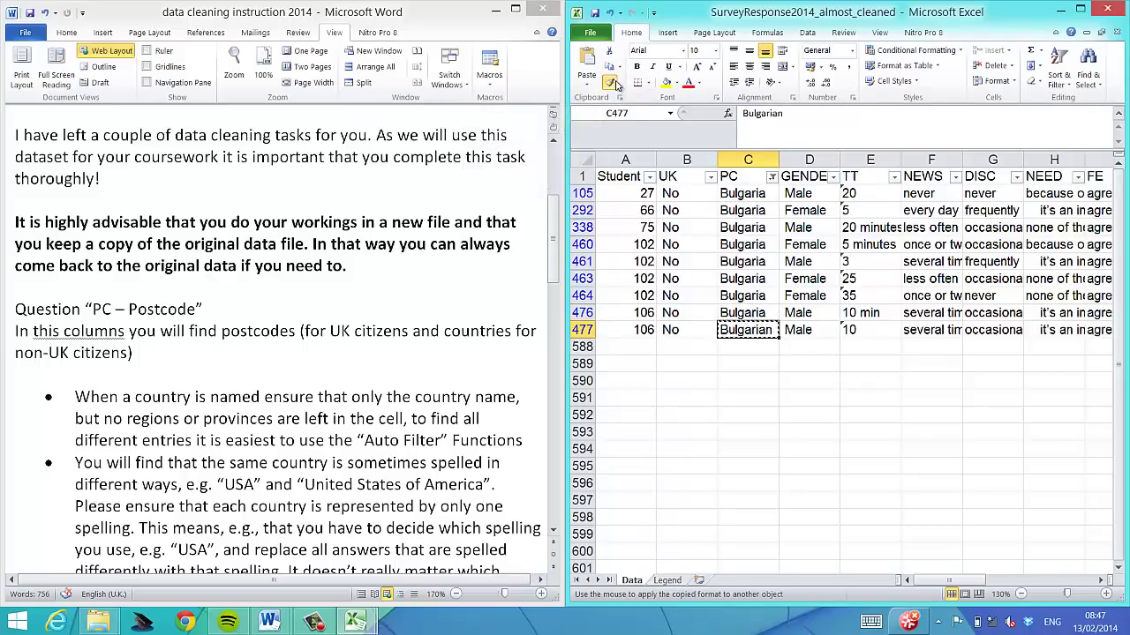
left_click(757, 314)
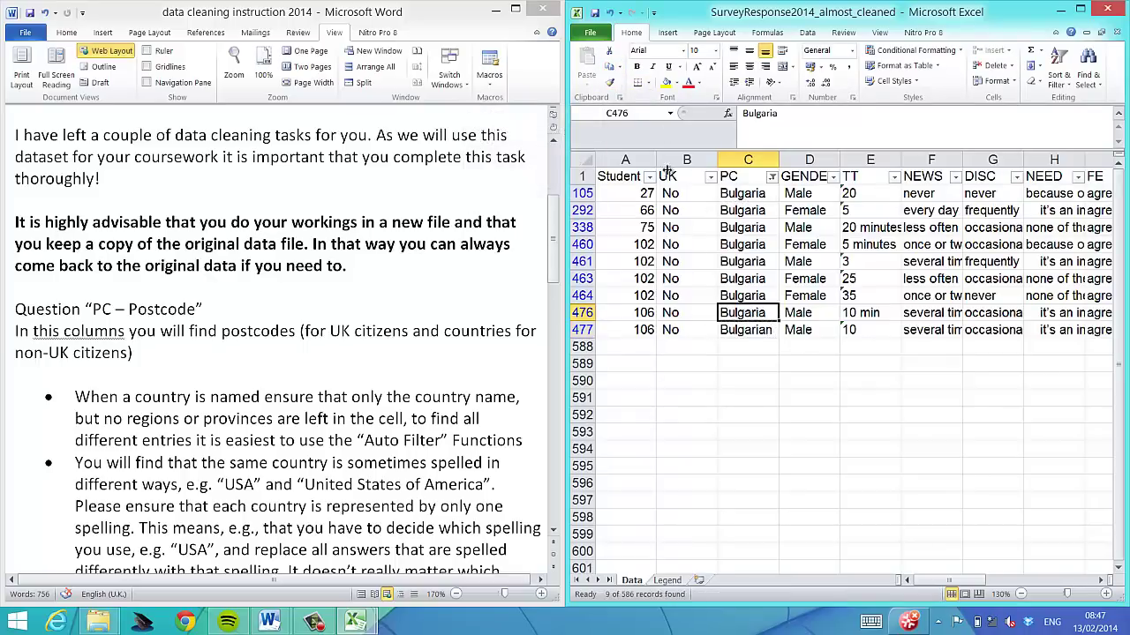
left_click(610, 67)
left_click(731, 298)
left_click(741, 330)
left_click(587, 64)
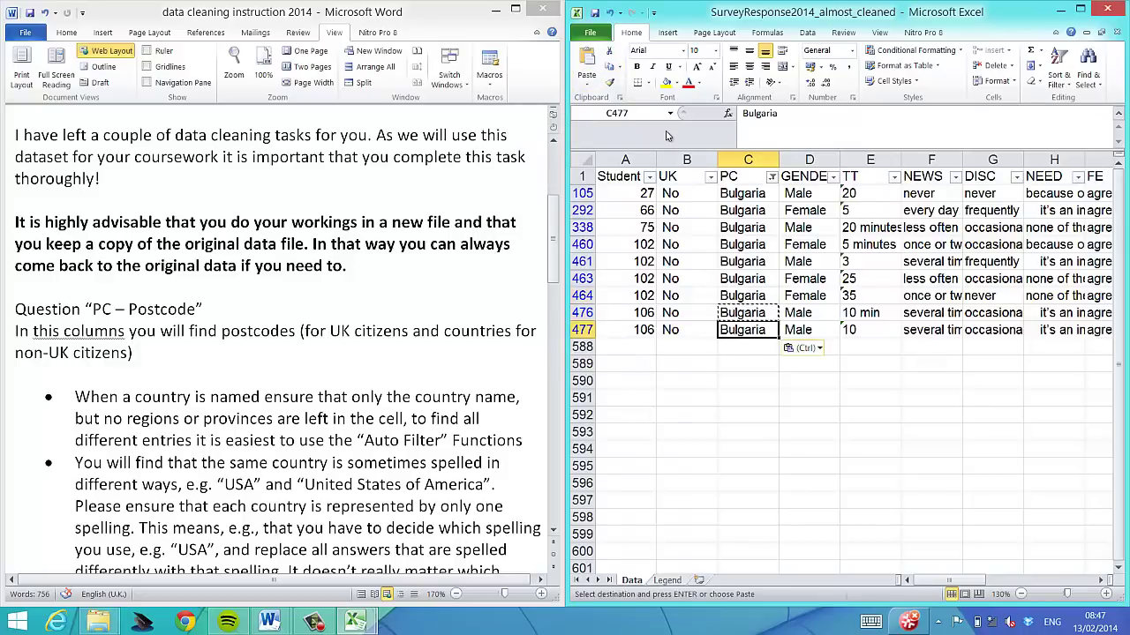
Step: Clear the PC filter by reselecting all postcode values
left_click(773, 177)
left_click(625, 311)
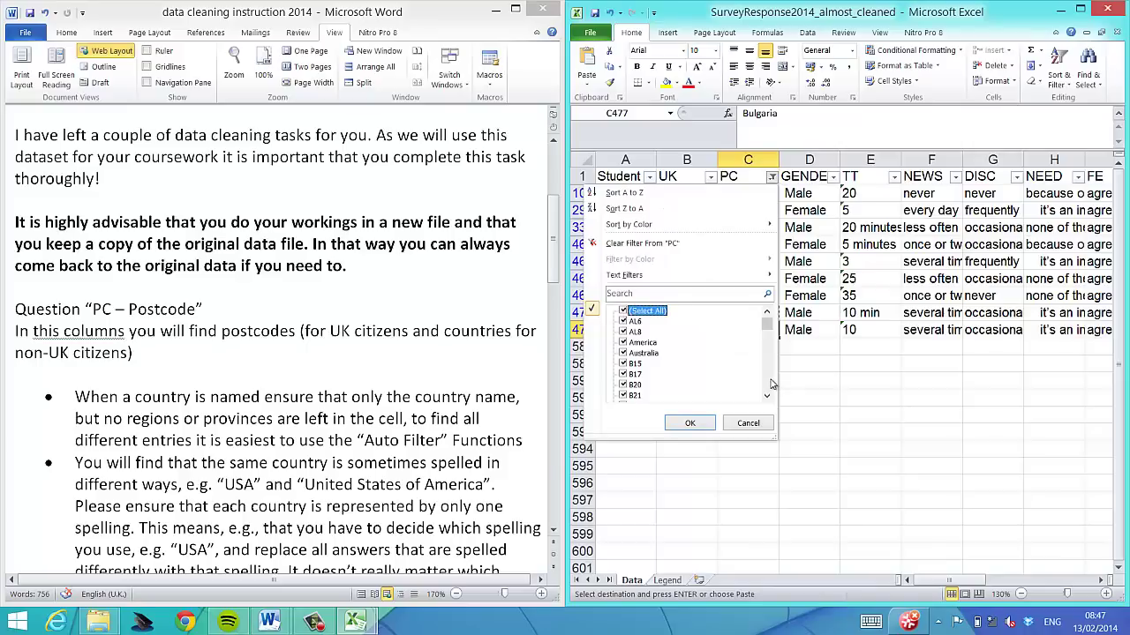
scroll(660, 349, "down", 5)
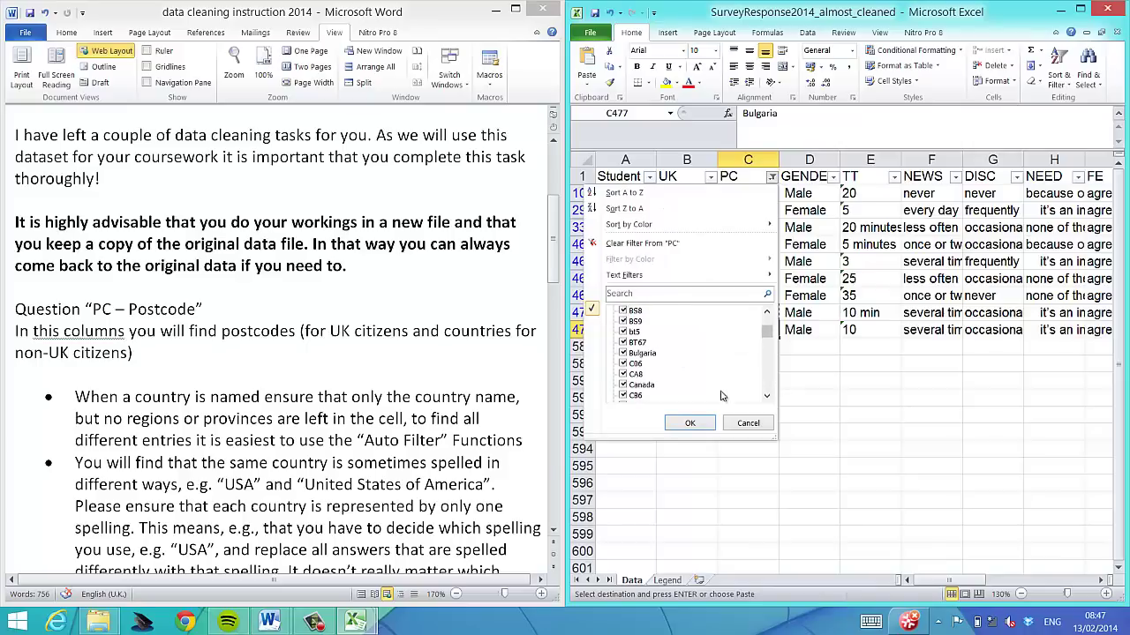
left_click(690, 423)
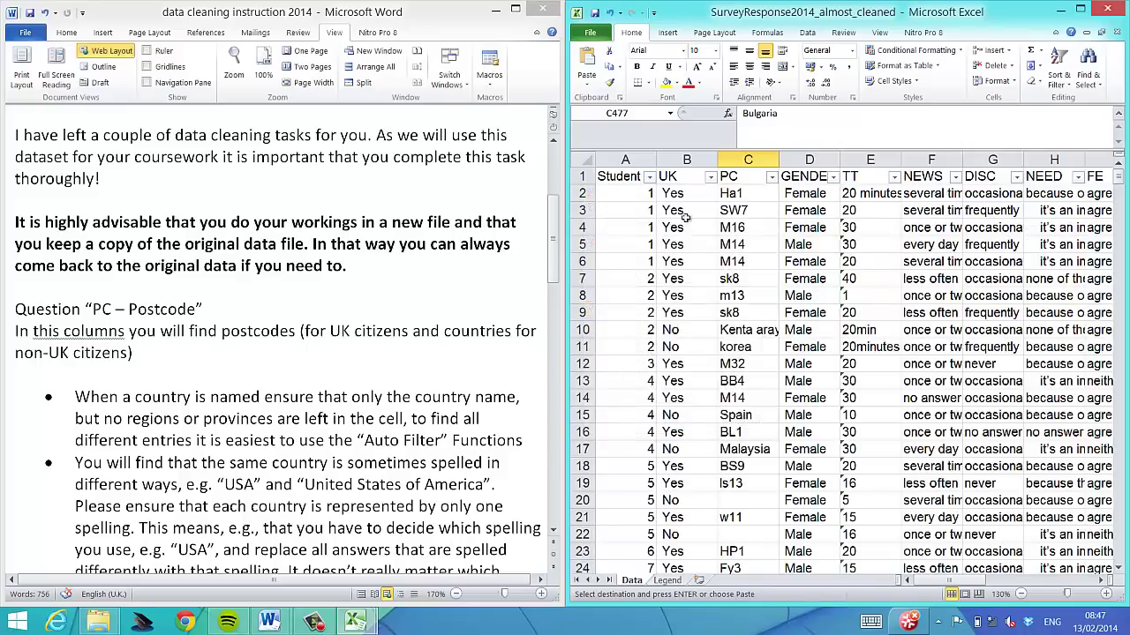
Step: Turn filtering off across the whole survey sheet
left_click(582, 159)
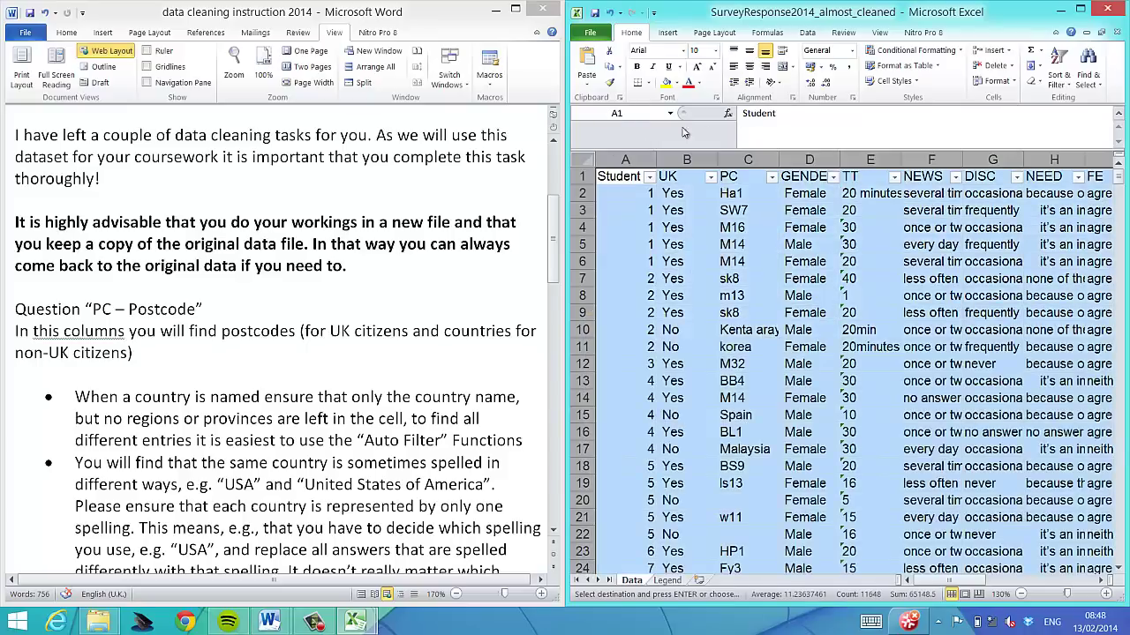
left_click(808, 36)
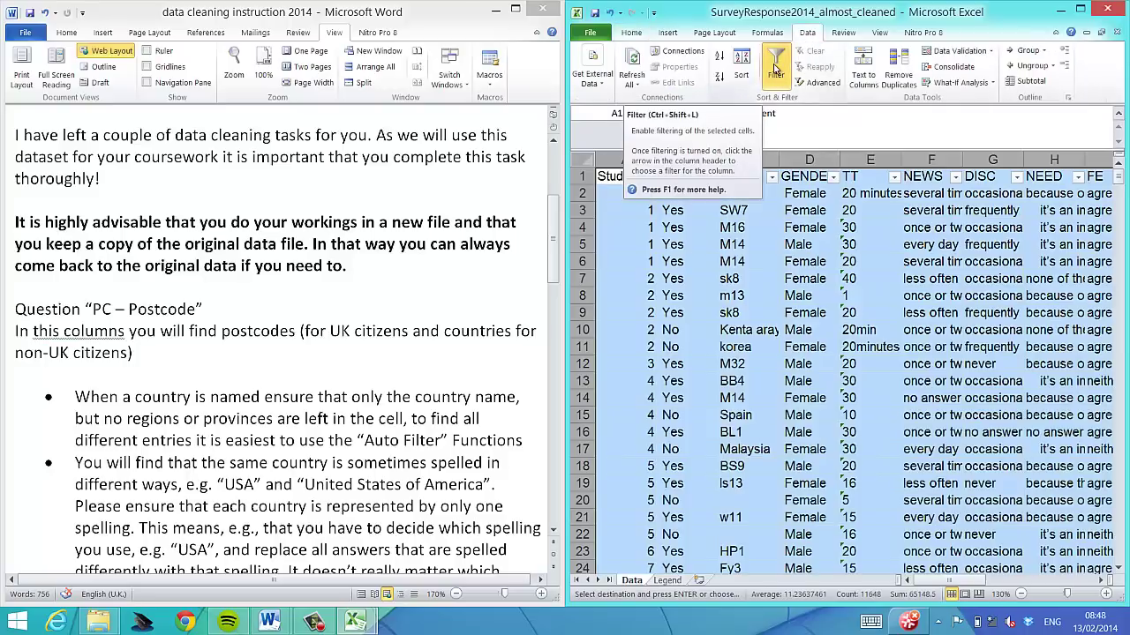
left_click(775, 69)
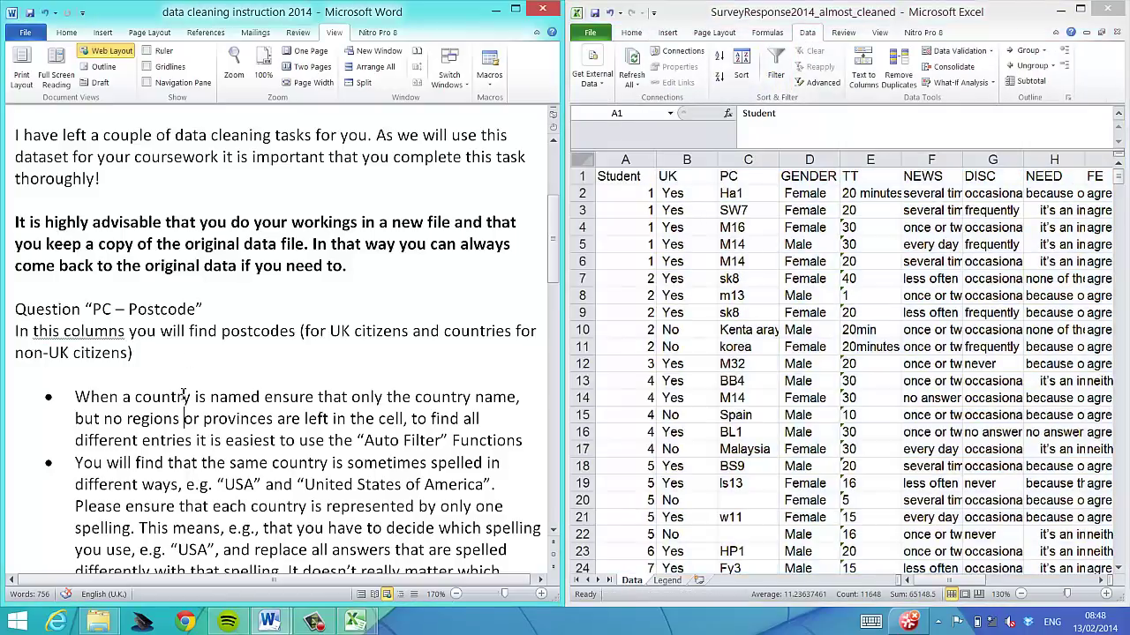
Step: Inspect the '20 minutes' travel time in E2 without changing it
scroll(183, 396, "down", 6)
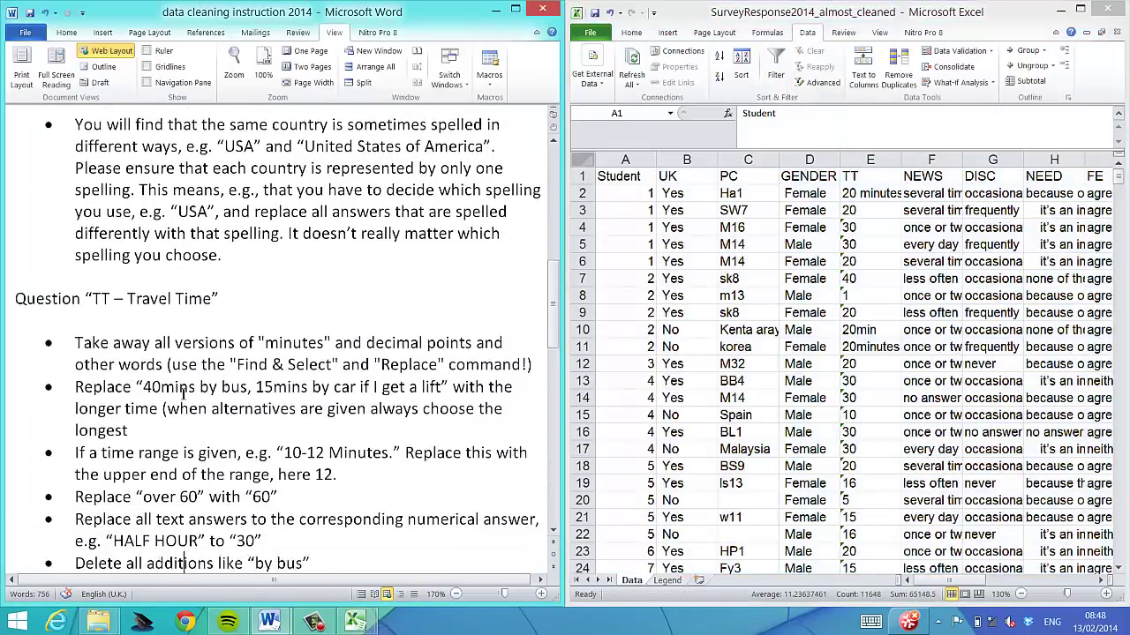
left_click_drag(226, 212, 7, 210)
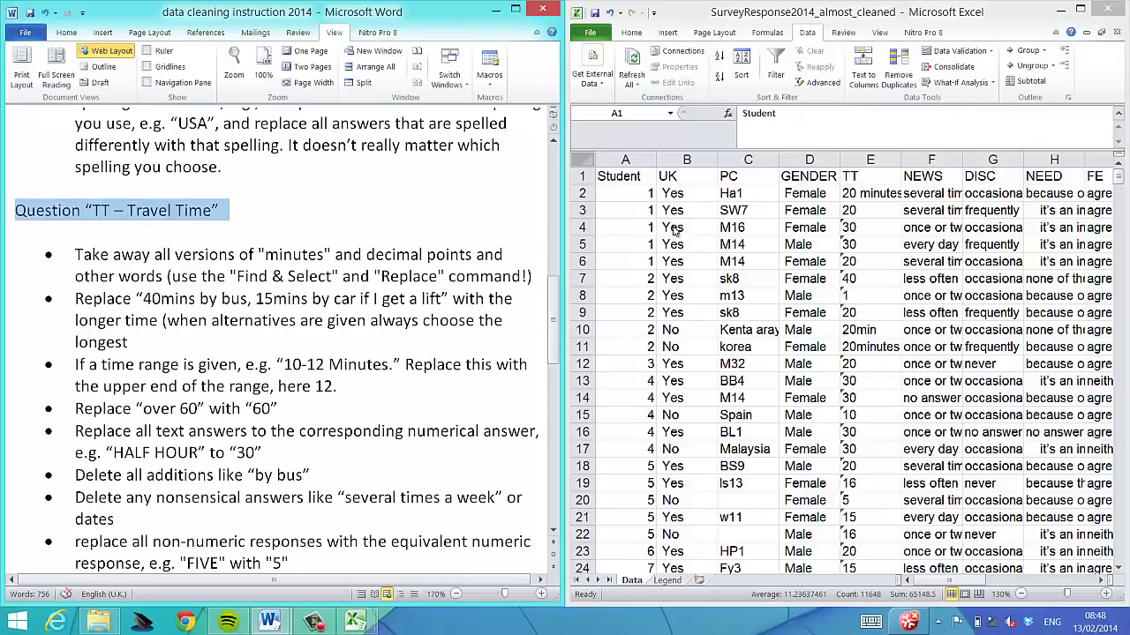
left_click(883, 148)
key("ctrl+a")
left_click(876, 157)
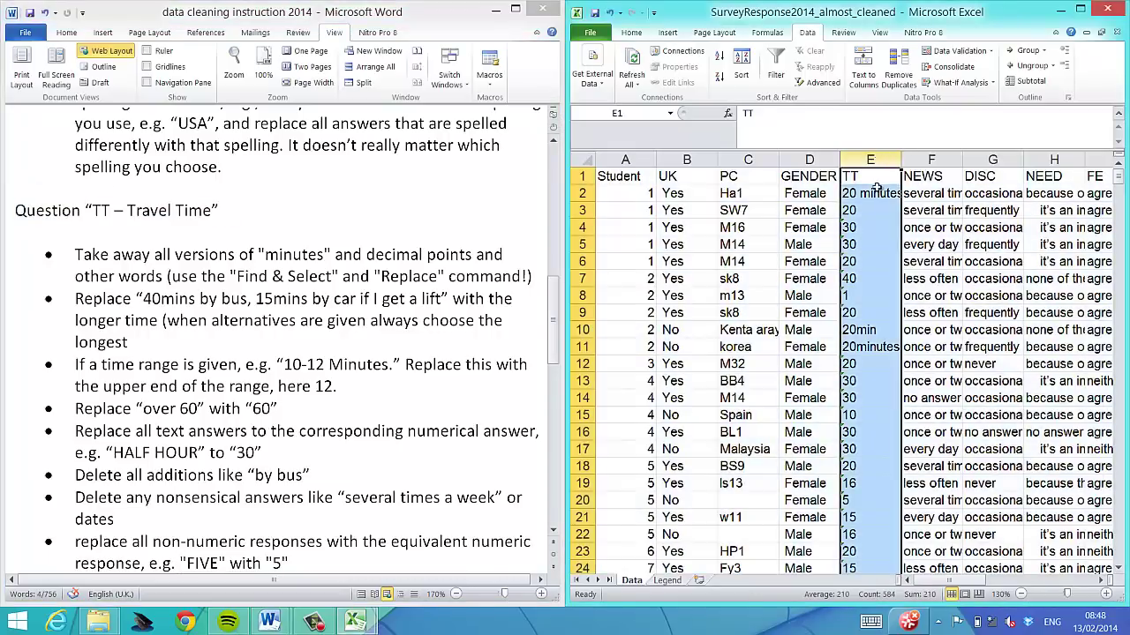
left_click(876, 191)
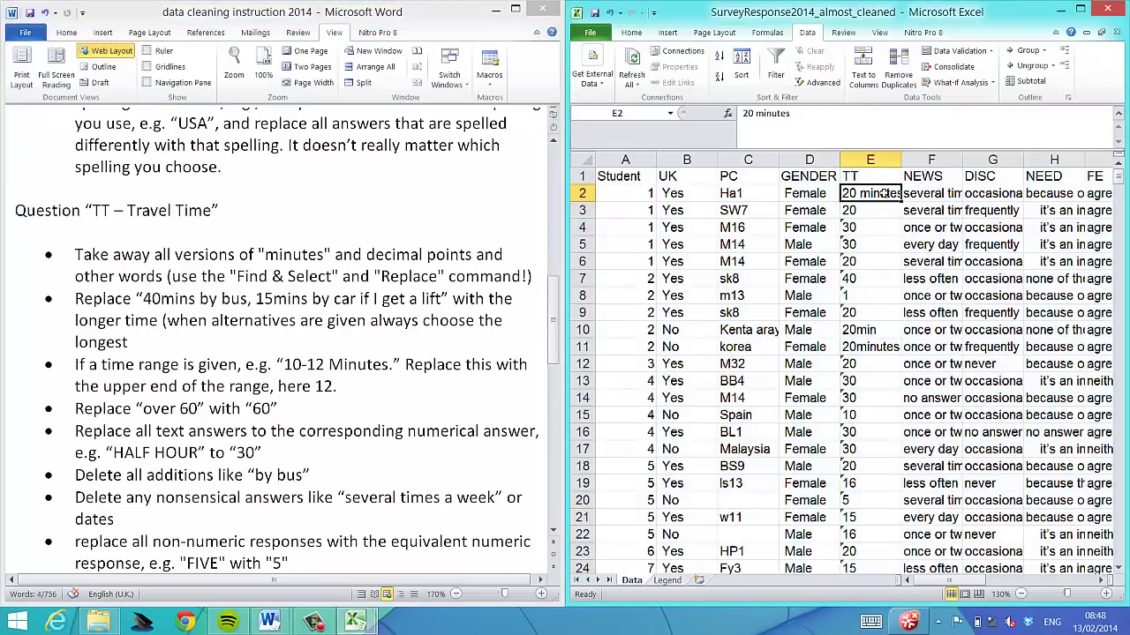
left_click(819, 114)
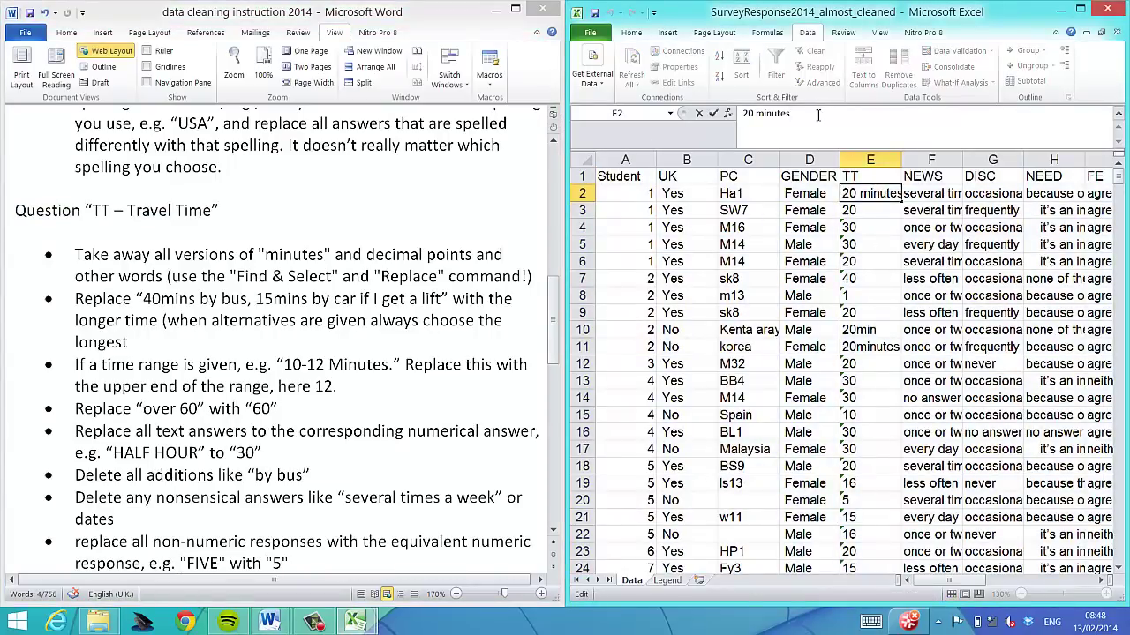
left_click_drag(809, 118, 760, 117)
key("Escape")
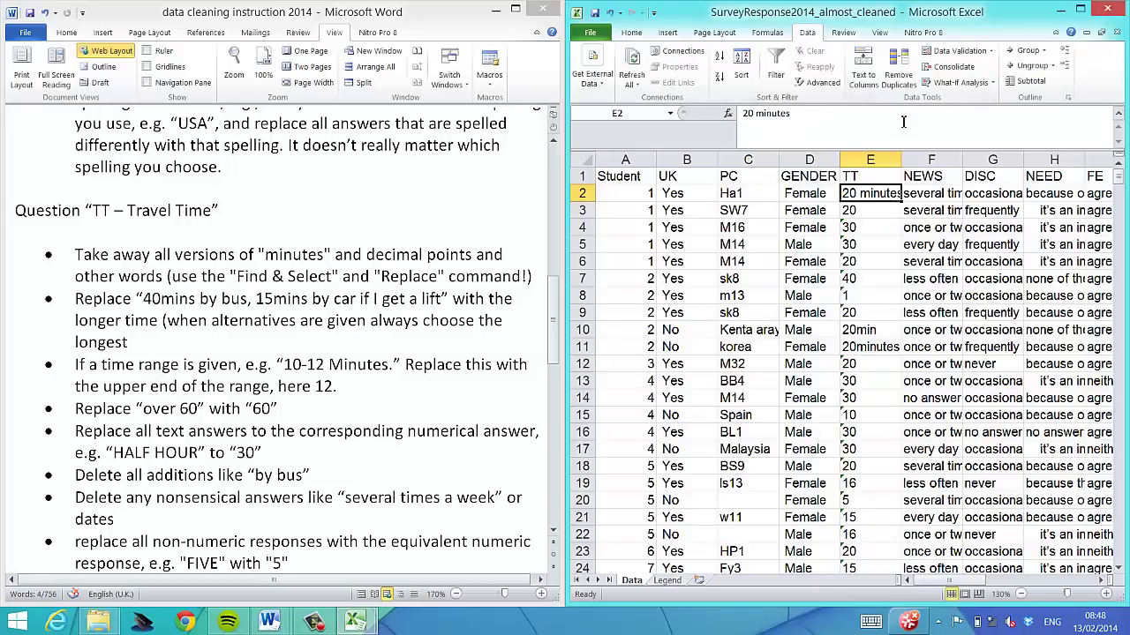
left_click(631, 32)
Step: Replace every 'minutes' in the sheet with nothing
left_click(1087, 75)
left_click(1056, 113)
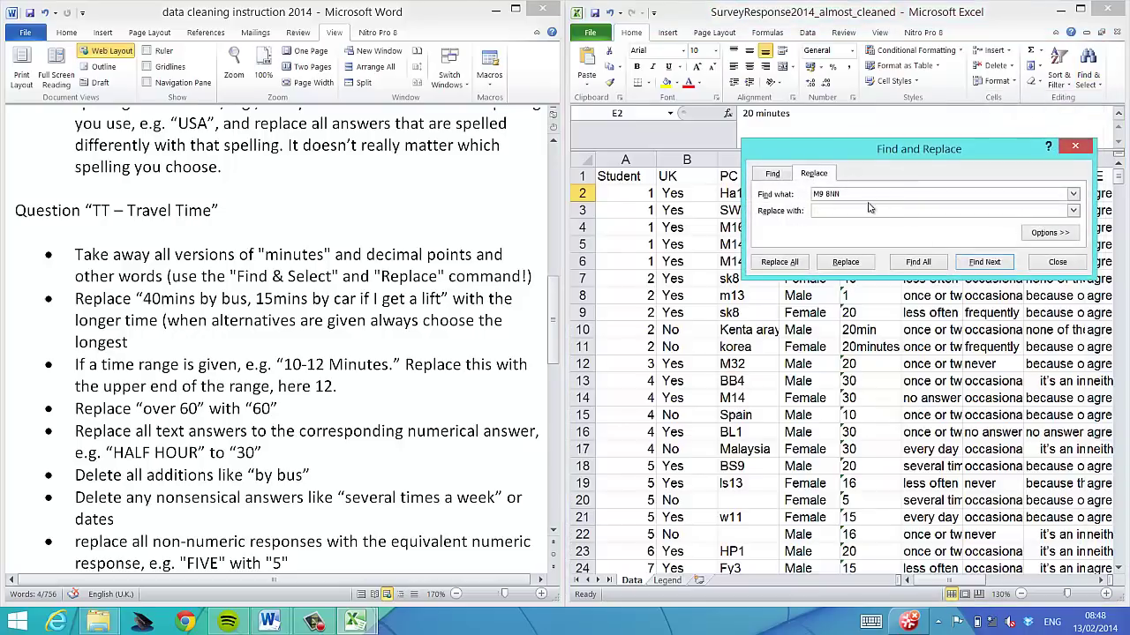
left_click_drag(861, 194, 744, 194)
type("minutes")
left_click(780, 264)
left_click(575, 354)
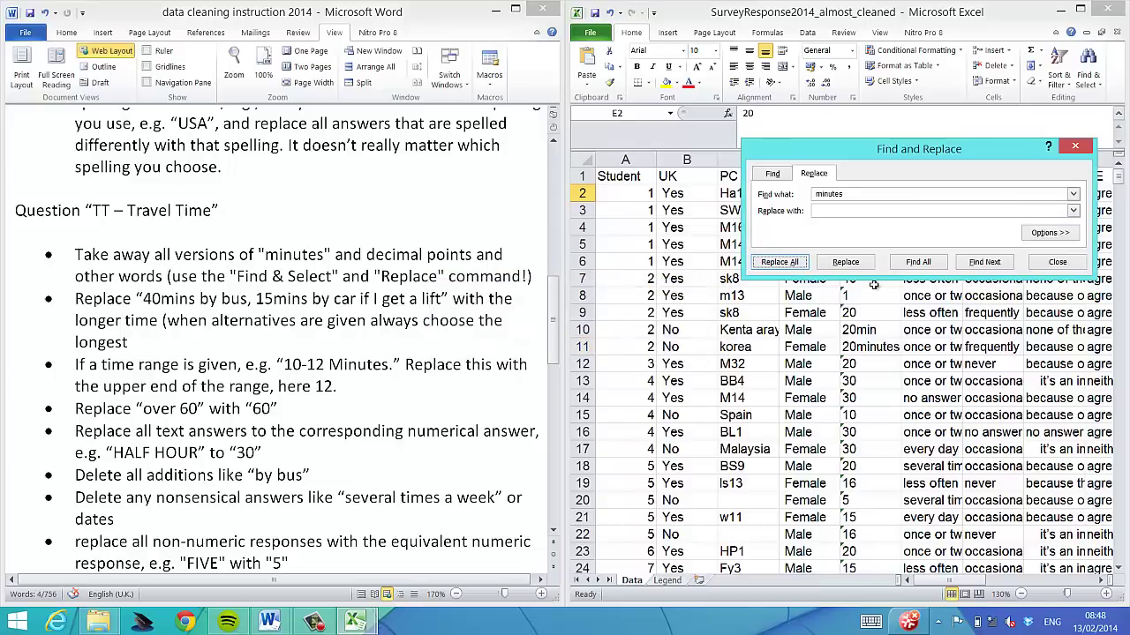
left_click(1063, 265)
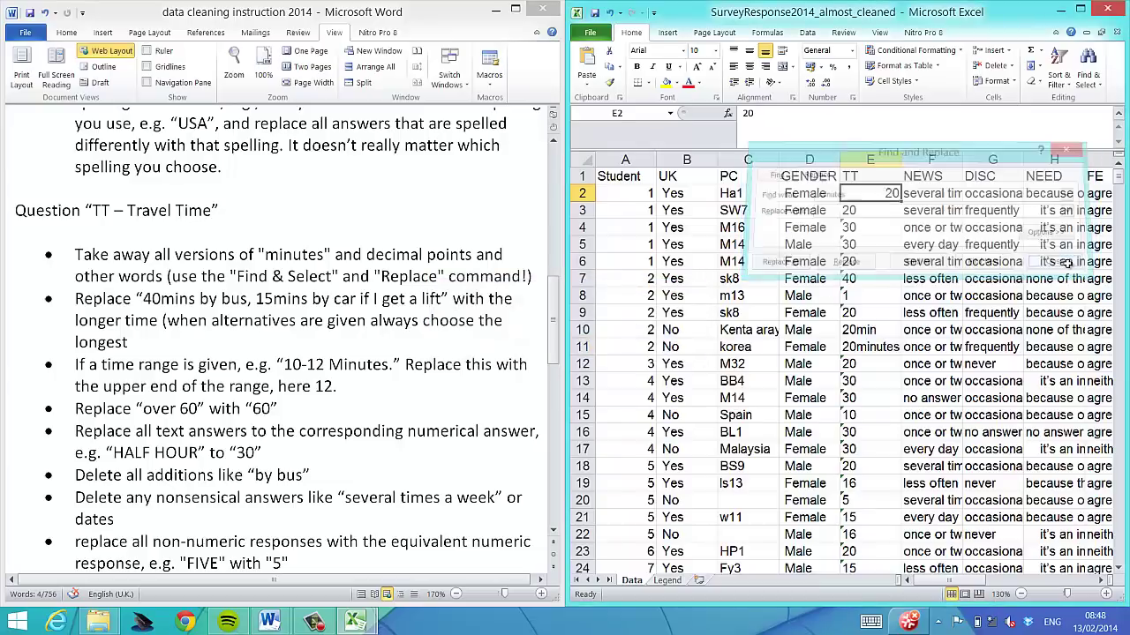
Step: Check E11, then strip 'minutes' from the TT column, making 4 replacements
left_click(880, 350)
left_click_drag(799, 116, 758, 120)
key("ctrl+c")
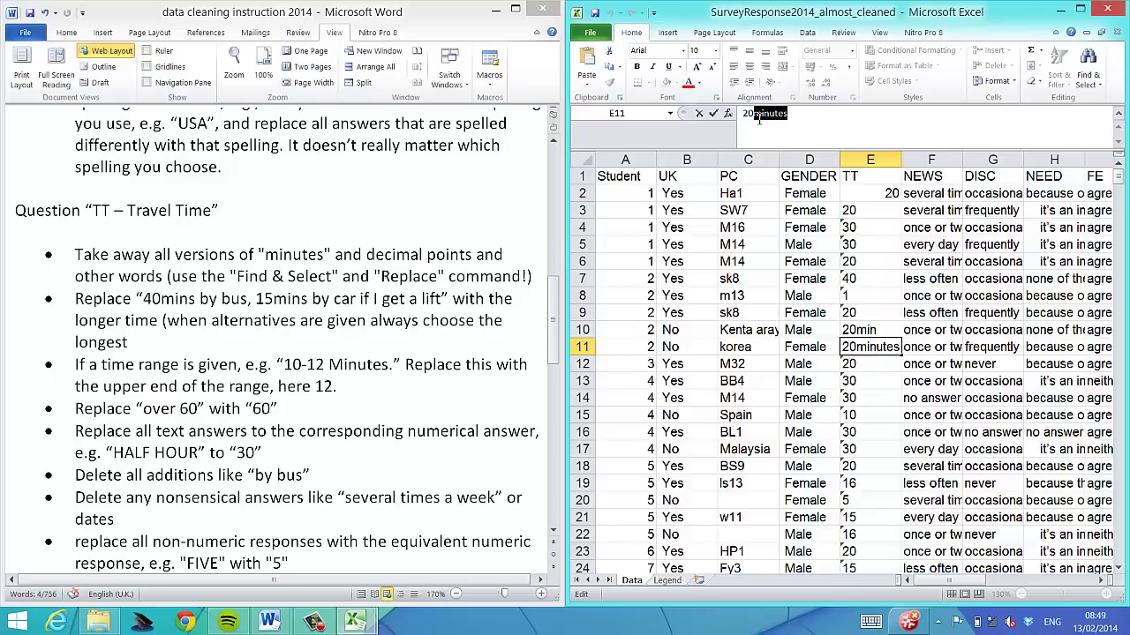
key("Escape")
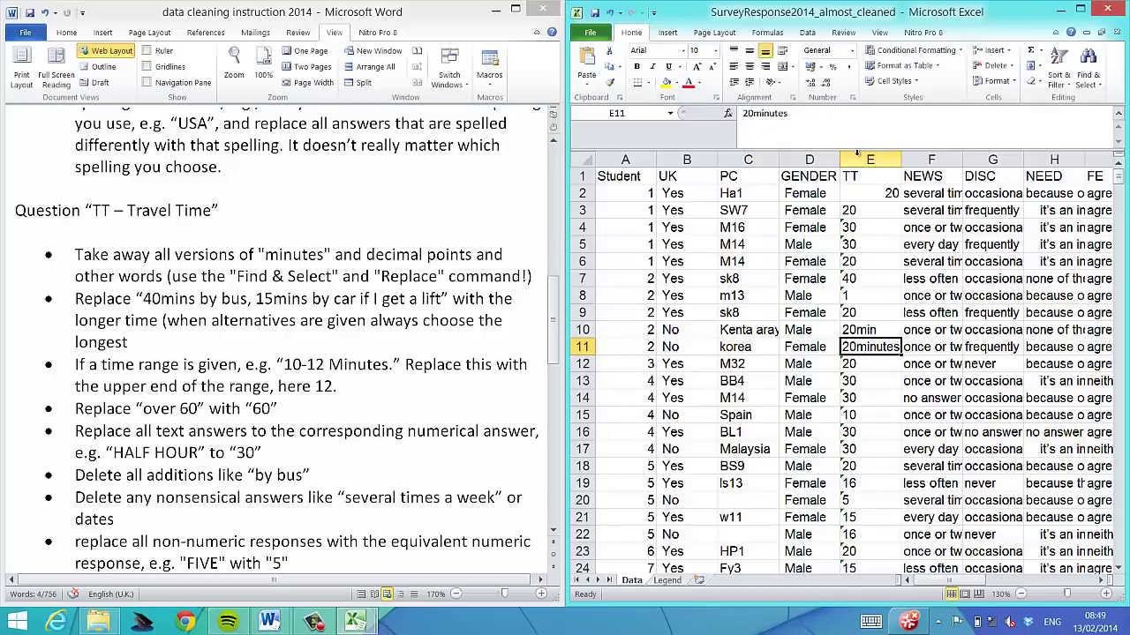
left_click(869, 159)
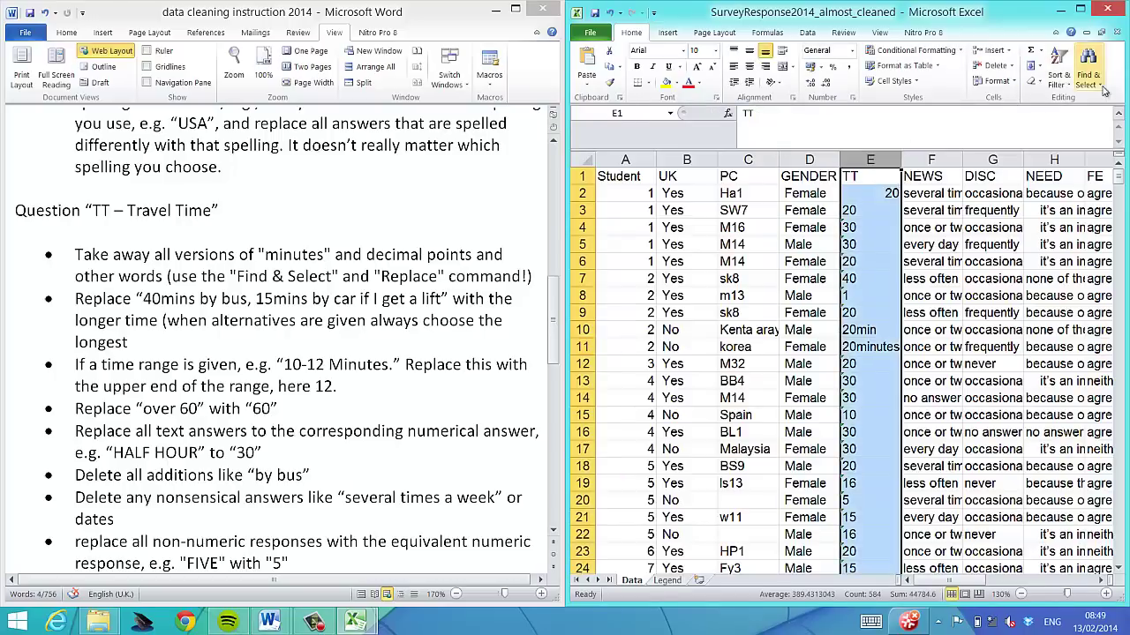
left_click(1087, 69)
left_click(1059, 115)
key("ctrl+v")
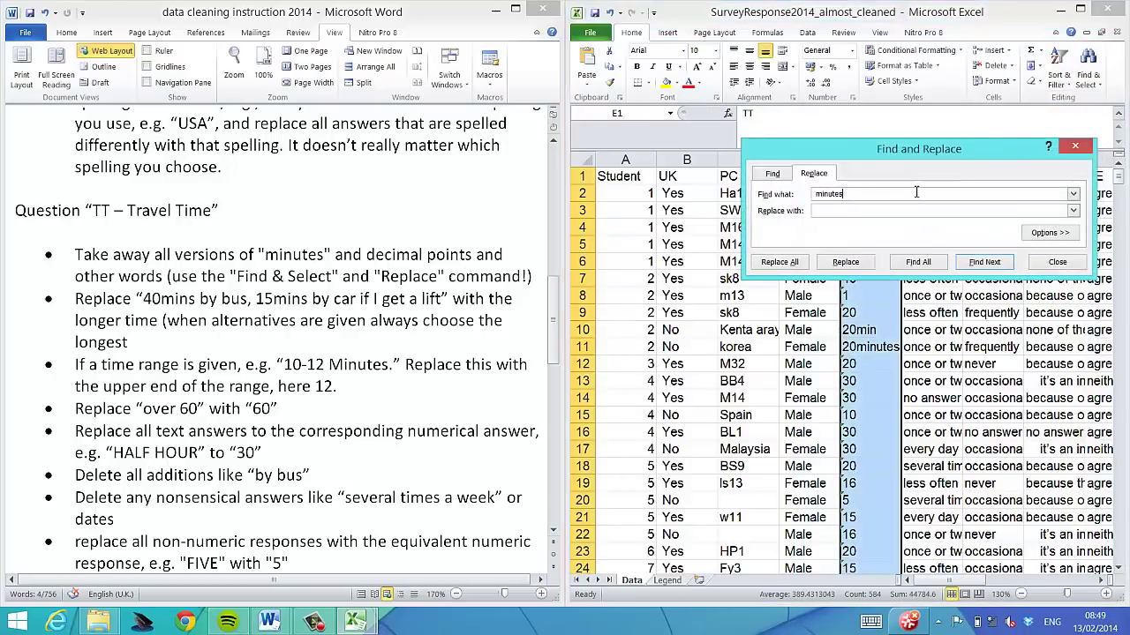
double_click(902, 193)
left_click(781, 261)
left_click(567, 348)
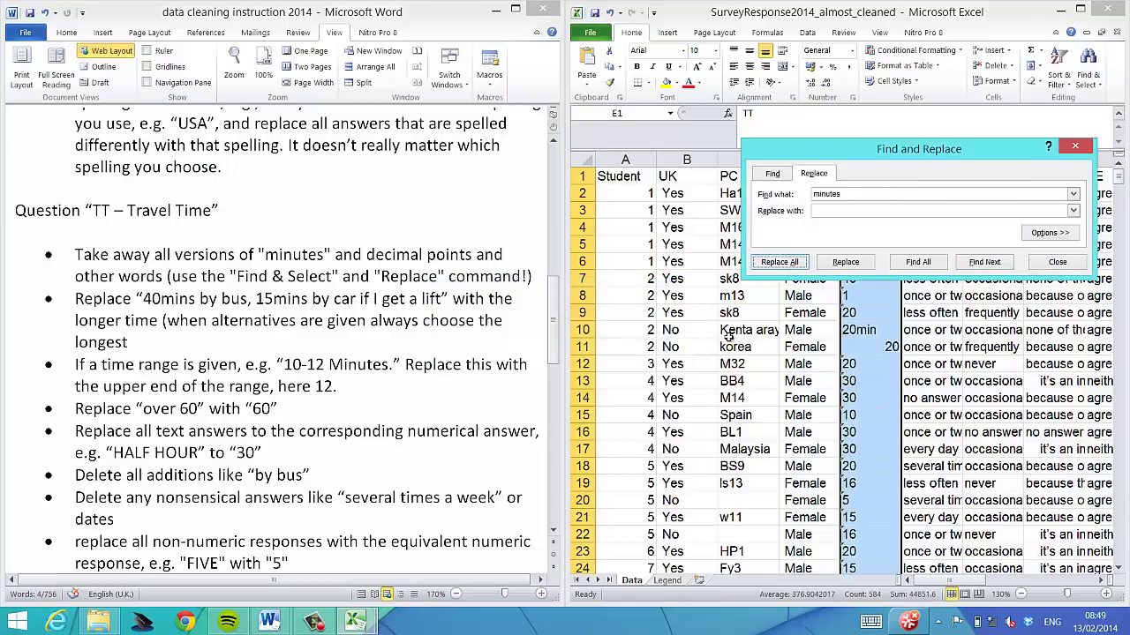
left_click(1042, 265)
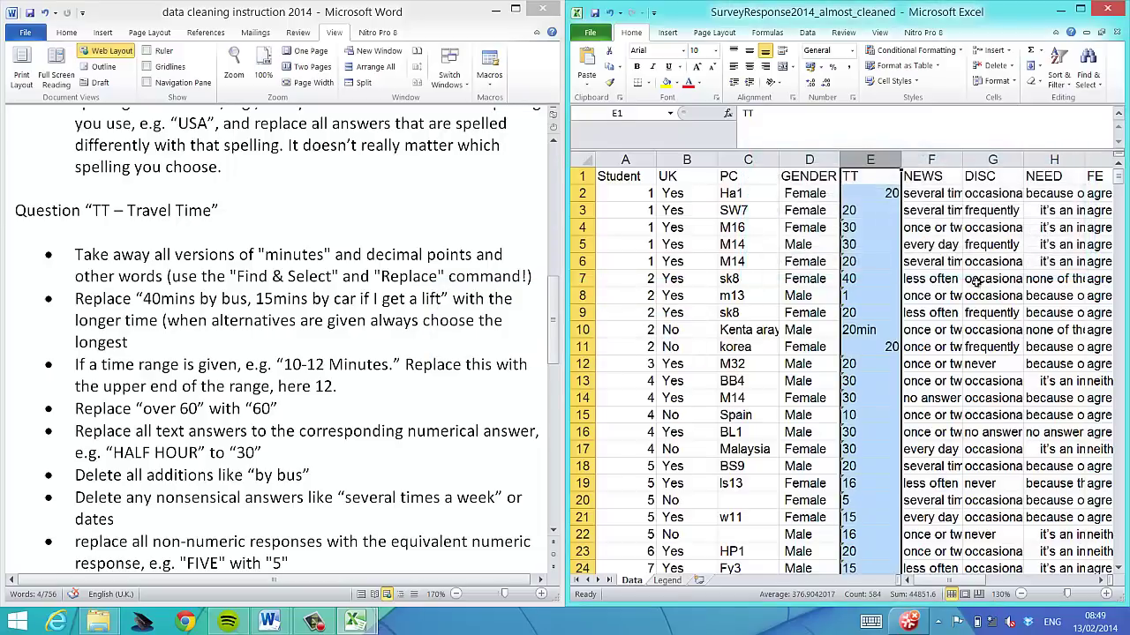
left_click(863, 330)
left_click(834, 129)
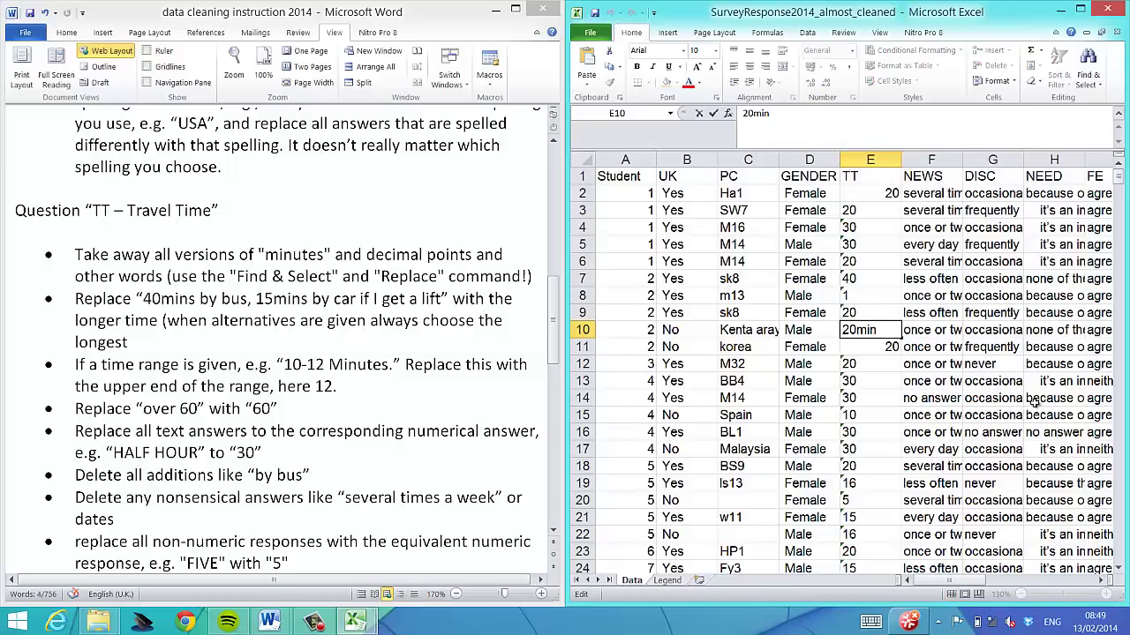
key("Escape")
key("Page_Down")
key("Page_Down")
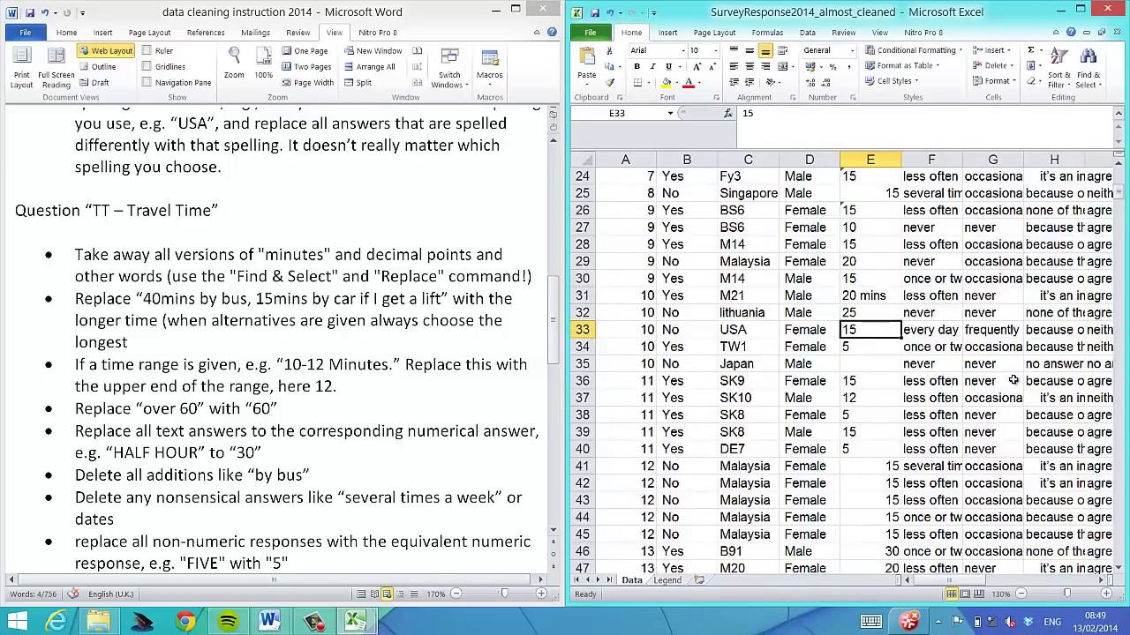
key("Page_Up")
key("Up")
key("Up")
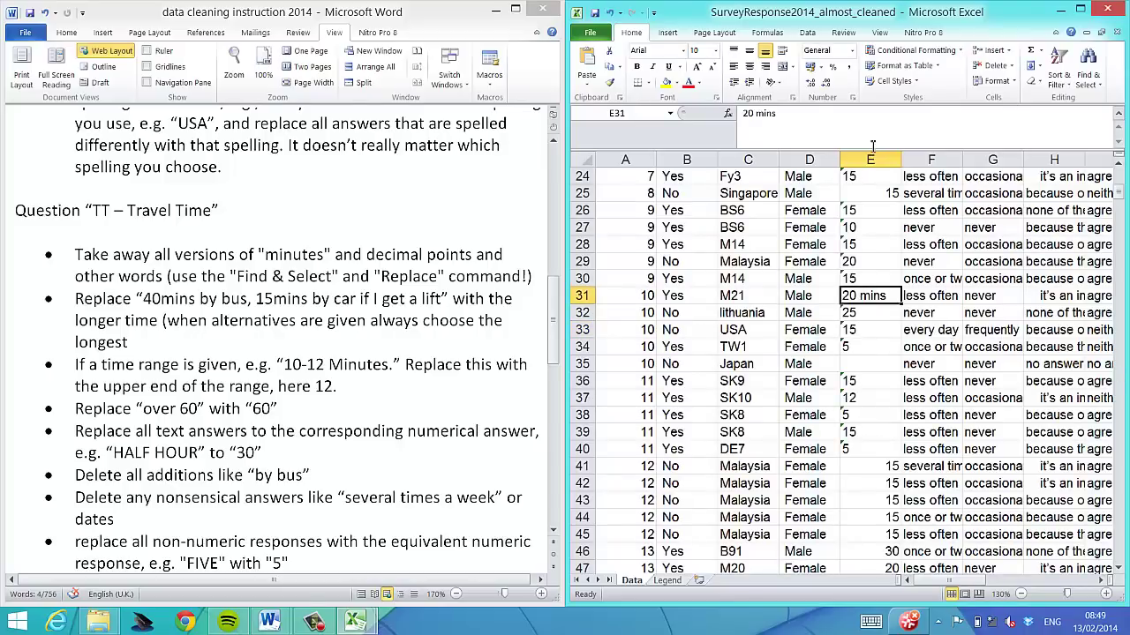
left_click_drag(777, 115, 758, 117)
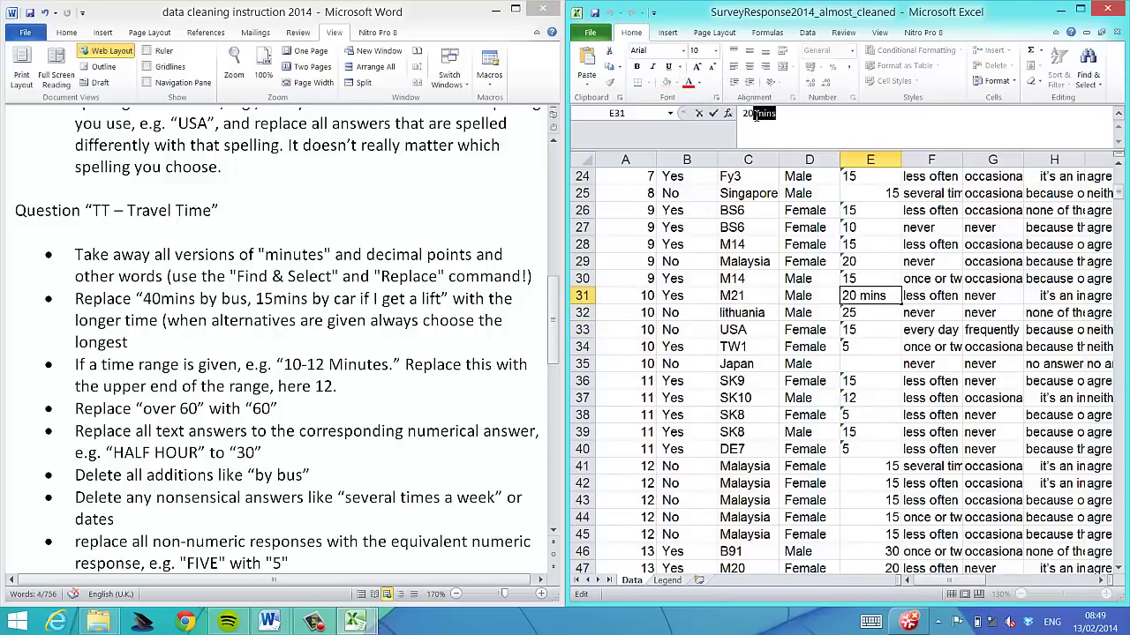
key("Escape")
left_click(882, 160)
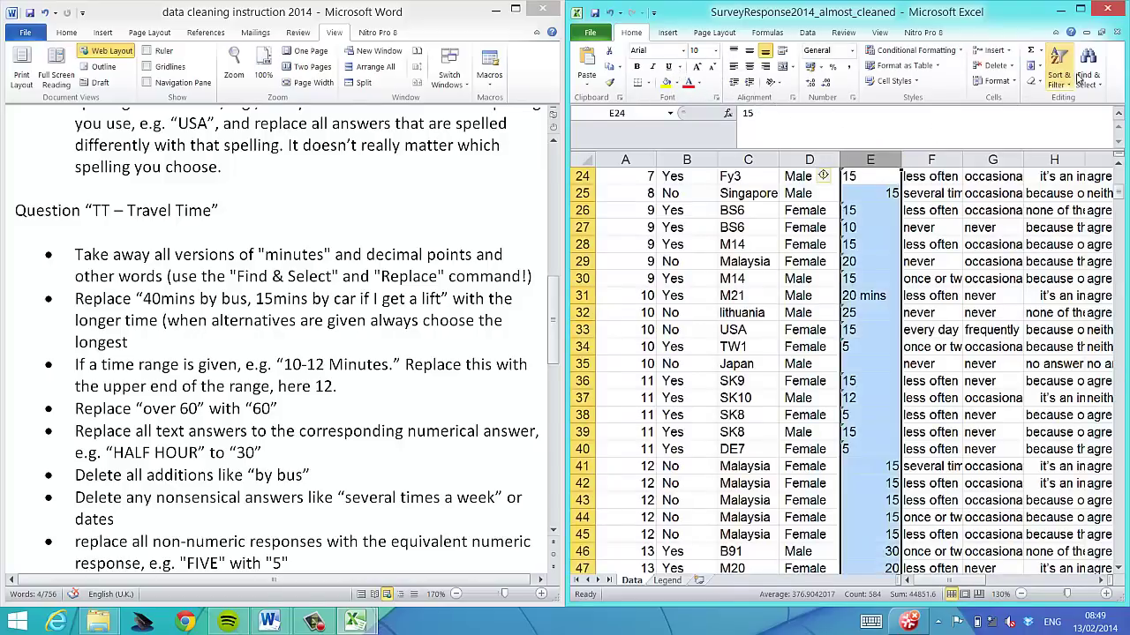
Step: Remove every 'mins' from the TT column, making 28 replacements
left_click(1086, 78)
left_click(1022, 116)
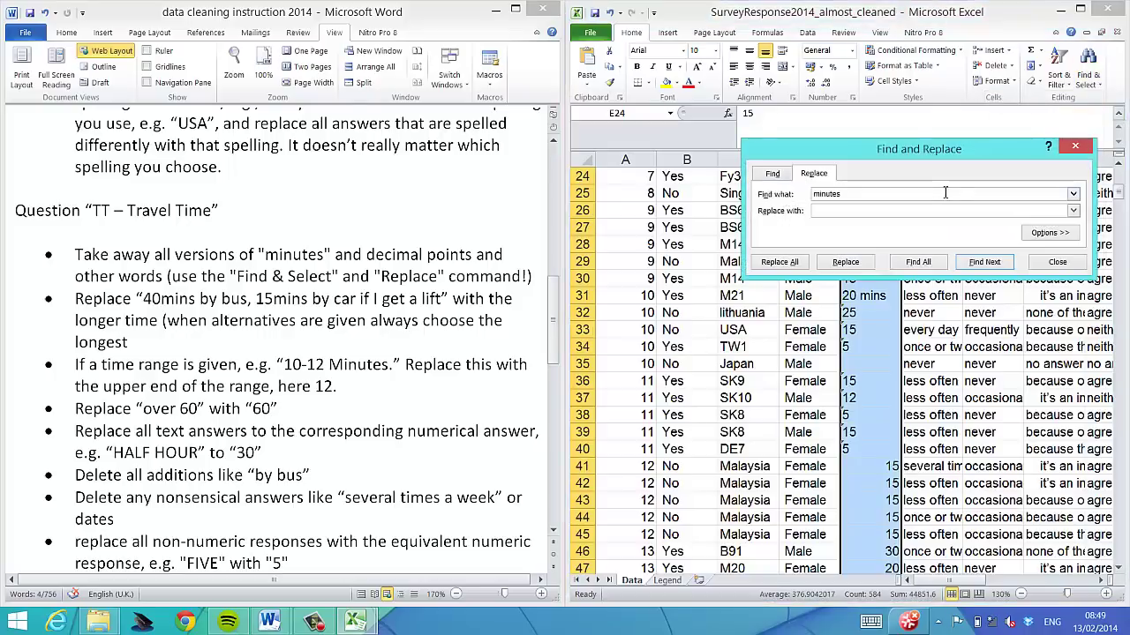
double_click(945, 198)
type("mins")
left_click(779, 262)
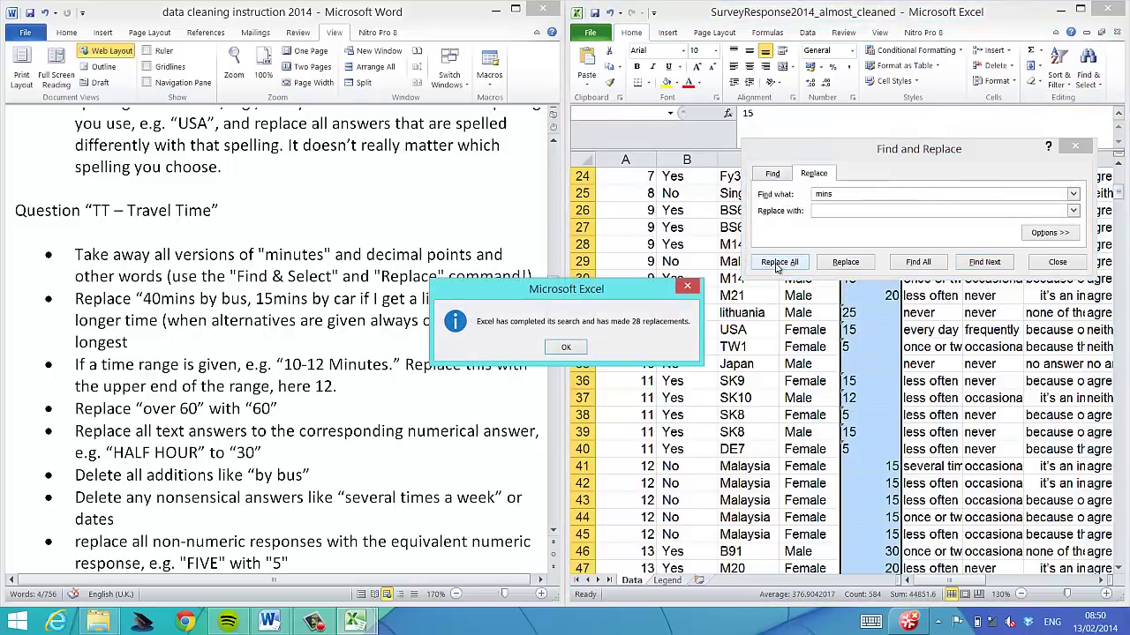
left_click(560, 350)
left_click(332, 625)
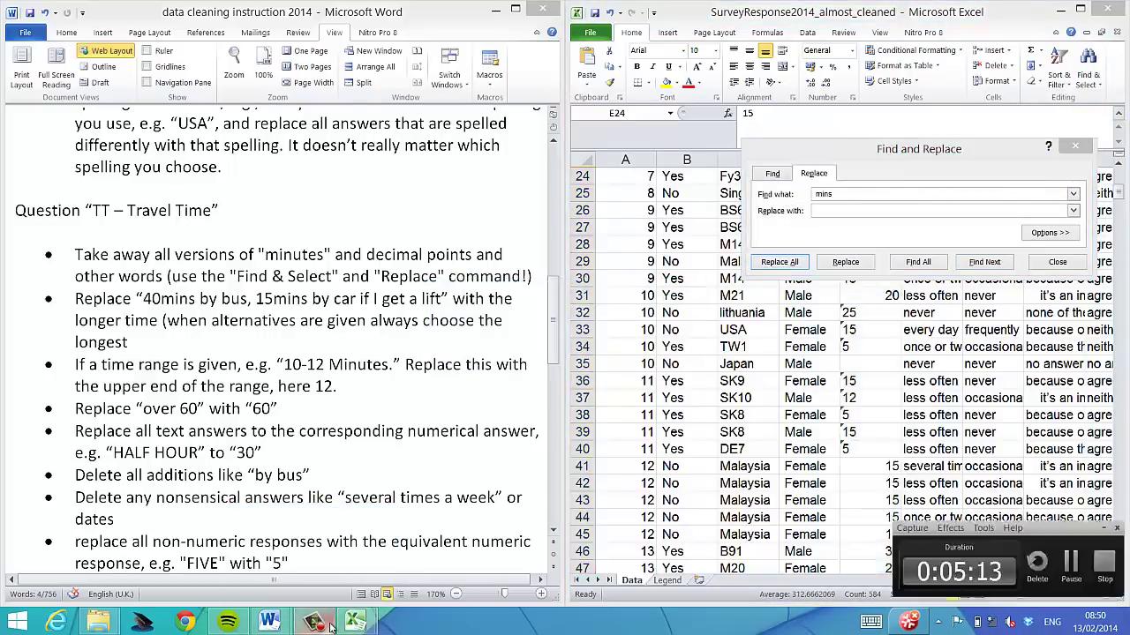
left_click(1069, 566)
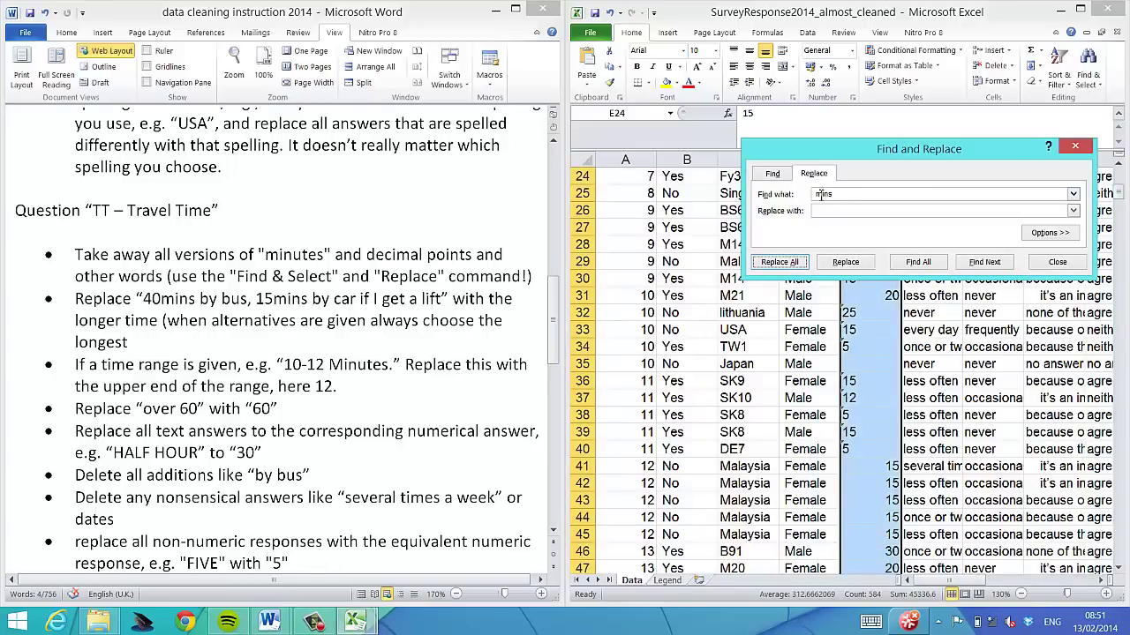
Step: Repeat Replace All until every remaining 'min' is stripped (11 replacements)
left_click(818, 193)
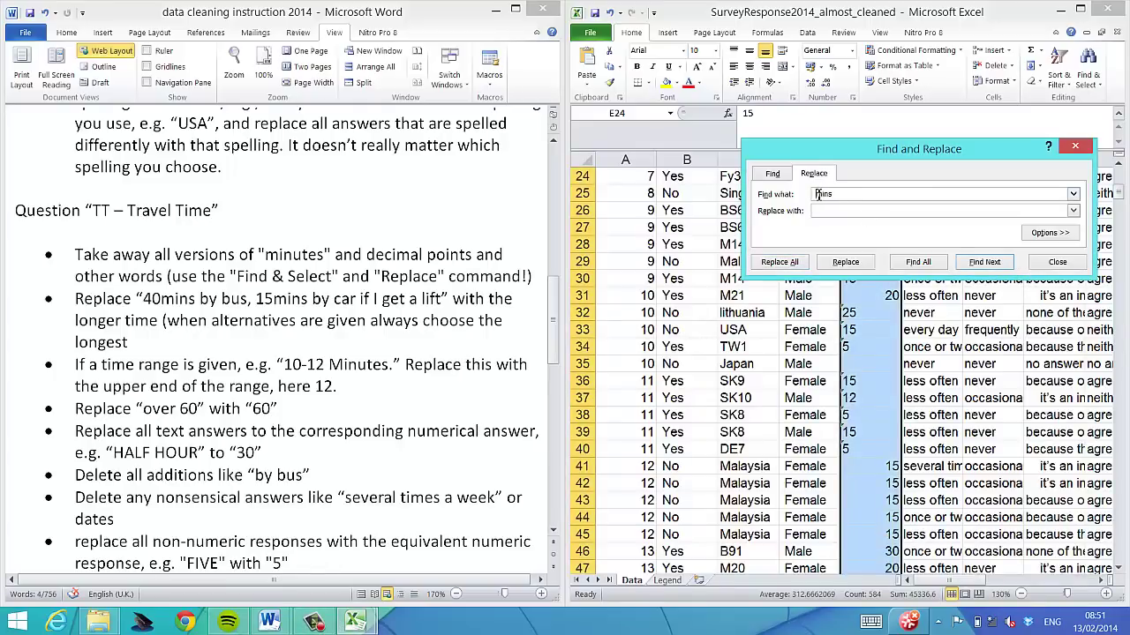
left_click(790, 271)
key("Return")
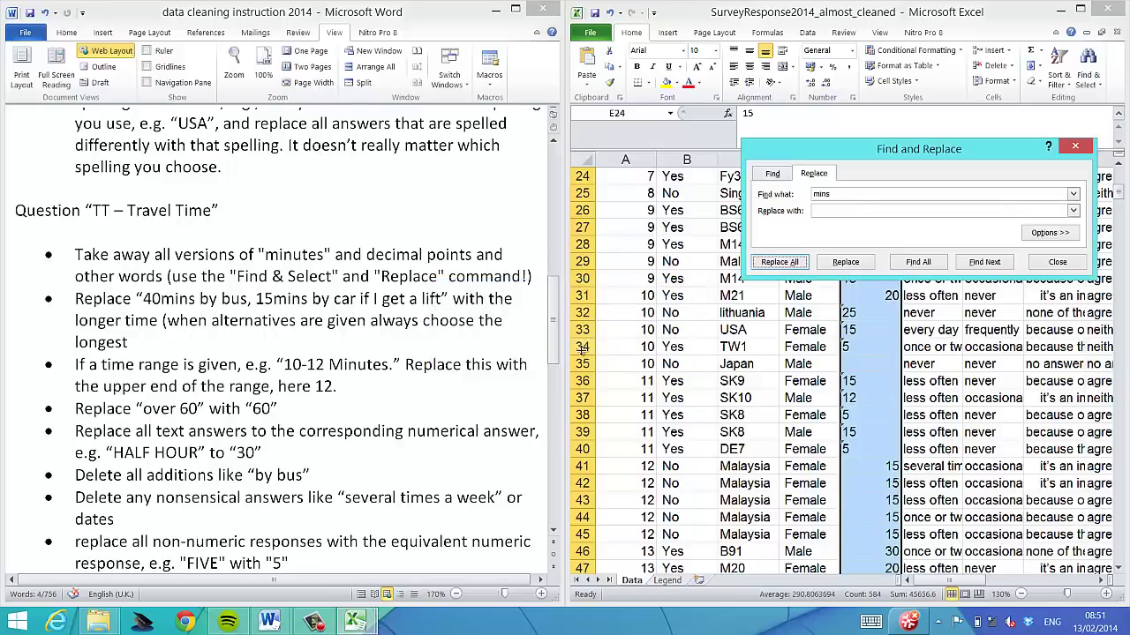
left_click(874, 196)
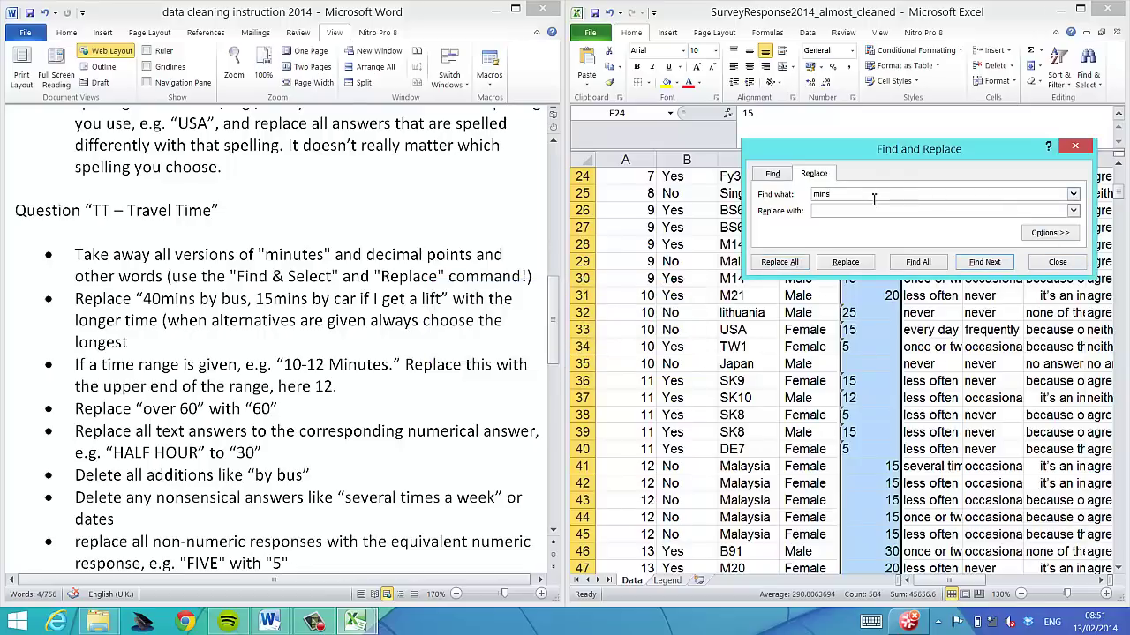
left_click(786, 262)
key("Return")
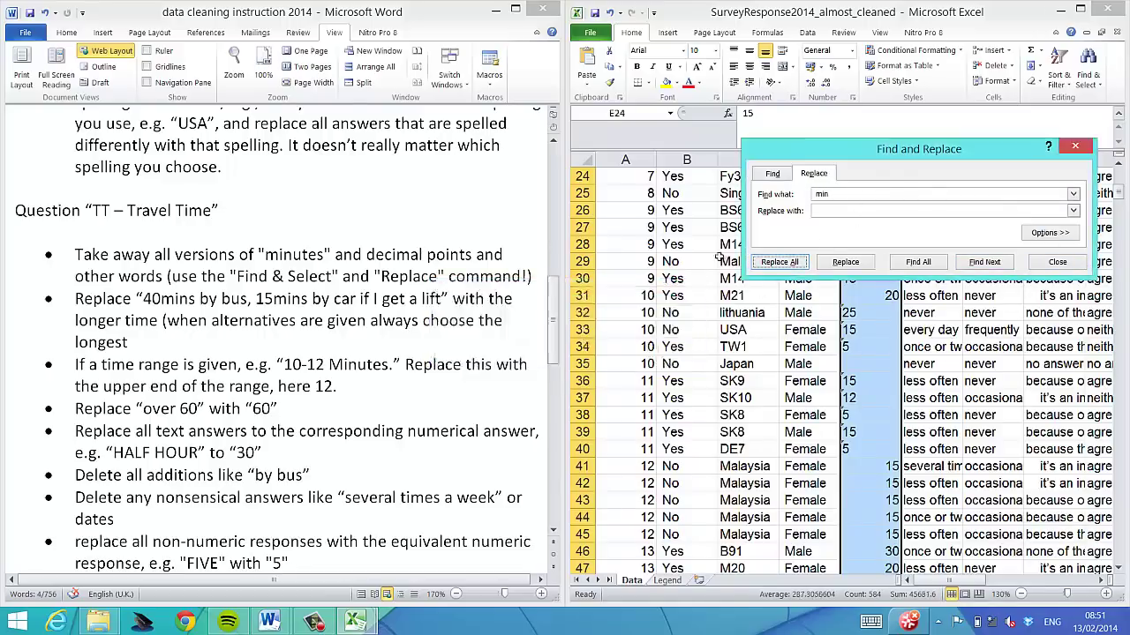
left_click(819, 196)
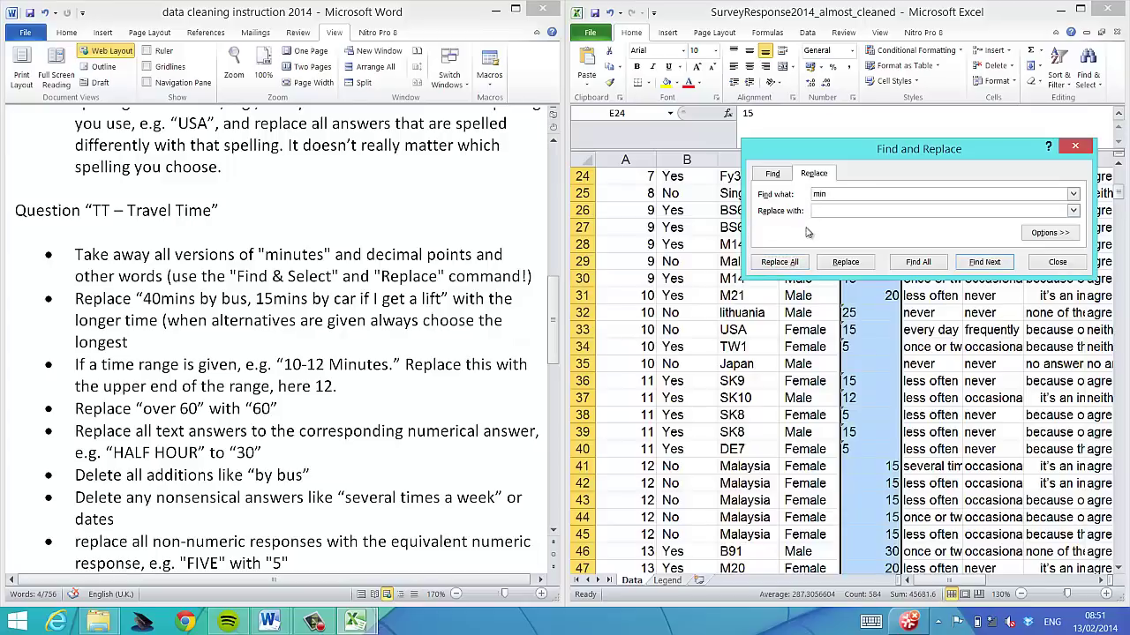
left_click(779, 262)
key("Return")
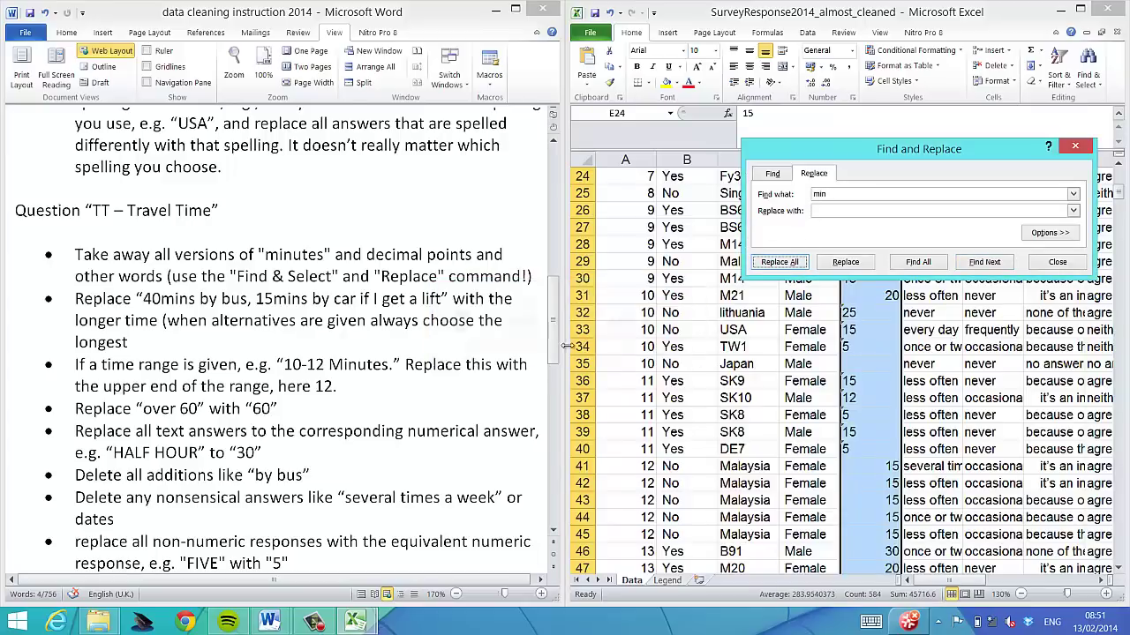
Step: Close the replace dialog and scroll the sheet down to the garbled answers near row 158
left_click(1057, 263)
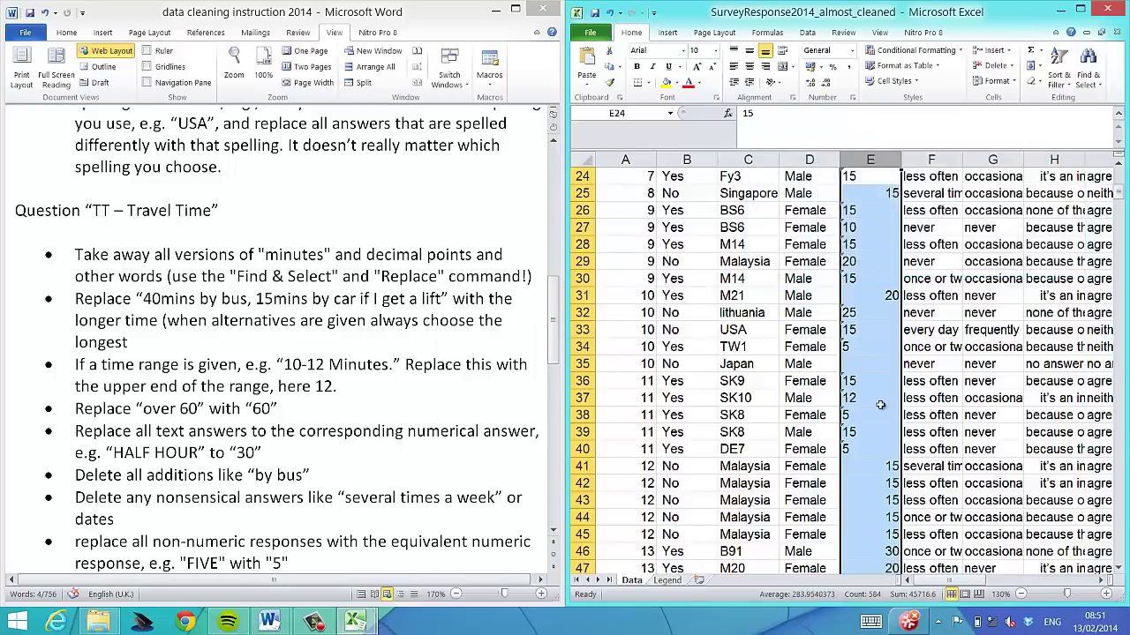
left_click(1121, 481)
left_click(1119, 484)
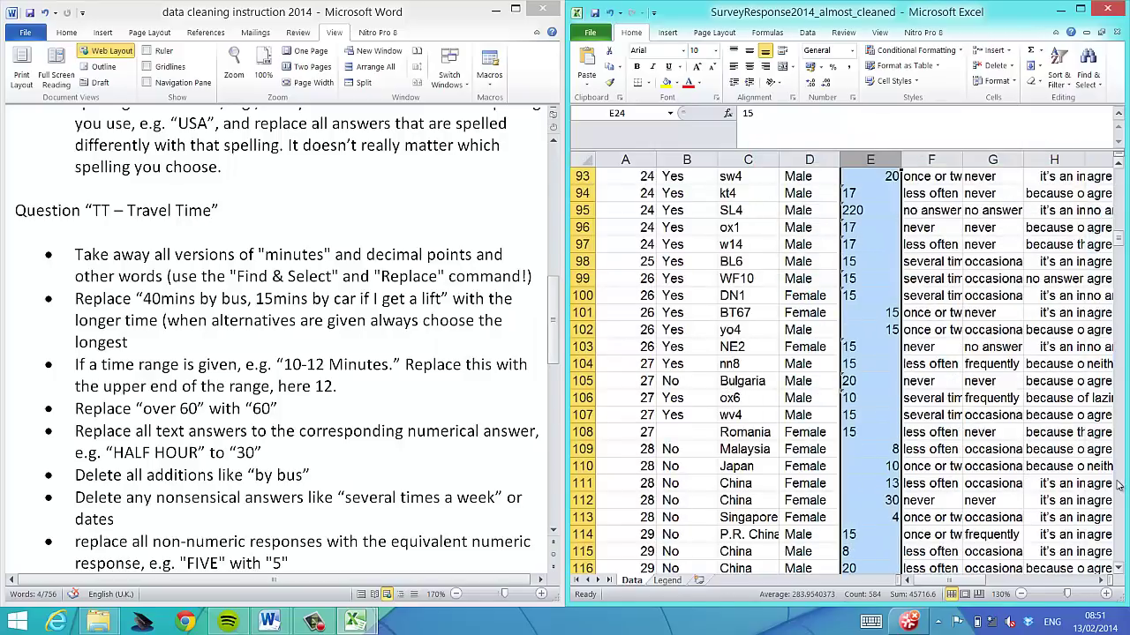
left_click_drag(1119, 237, 1128, 77)
left_click(1119, 323)
left_click(1119, 323)
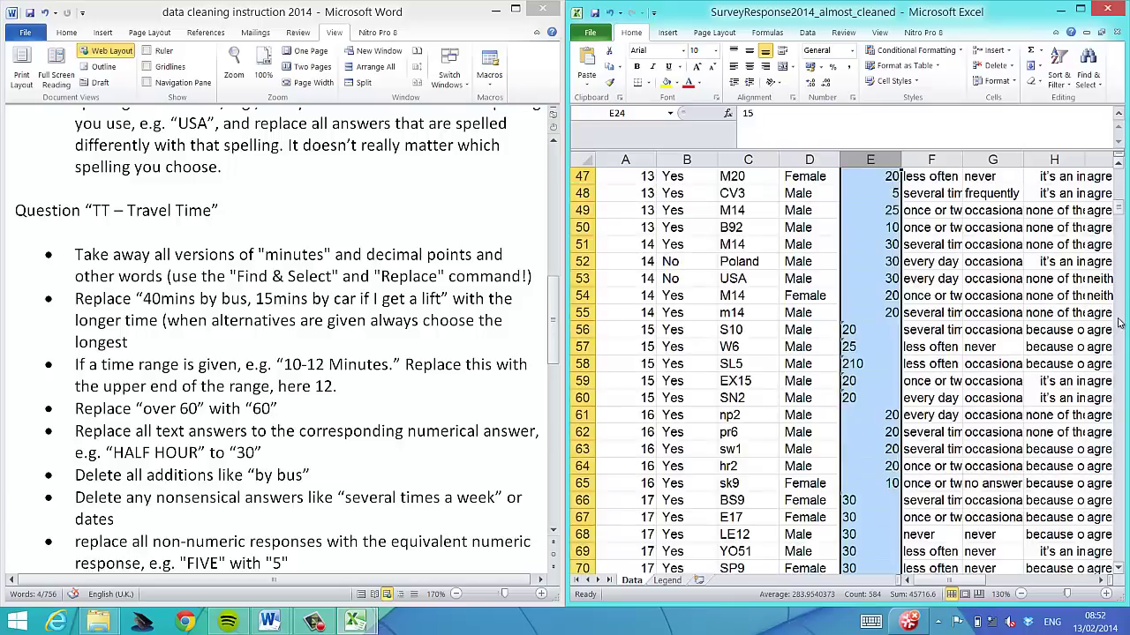
left_click(1119, 323)
left_click(1119, 323)
left_click(1119, 323)
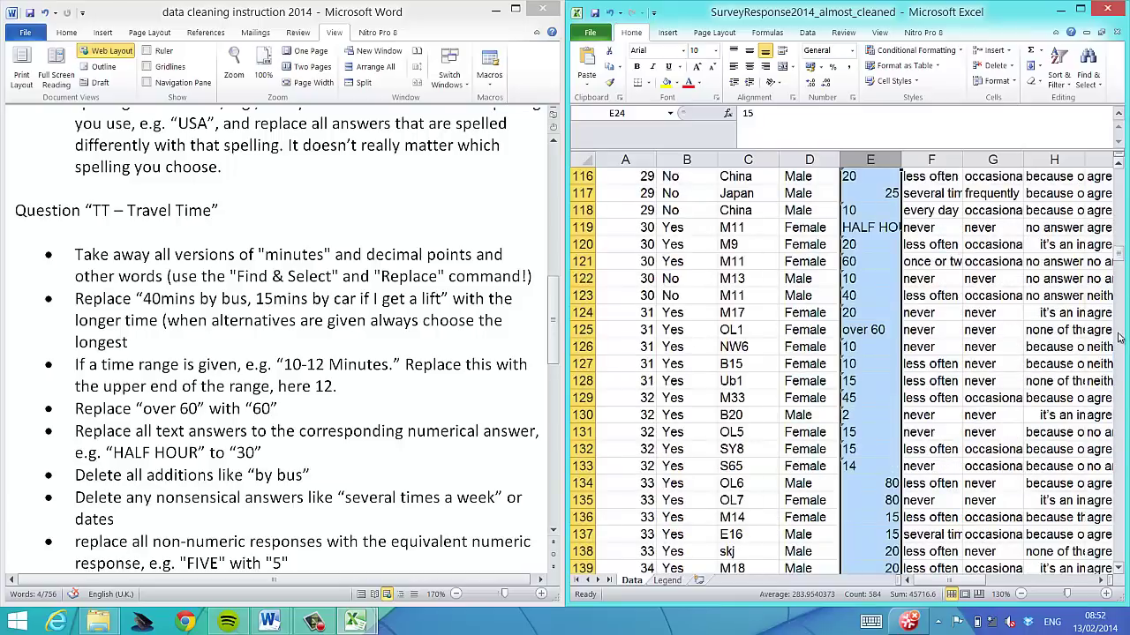
left_click(1123, 411)
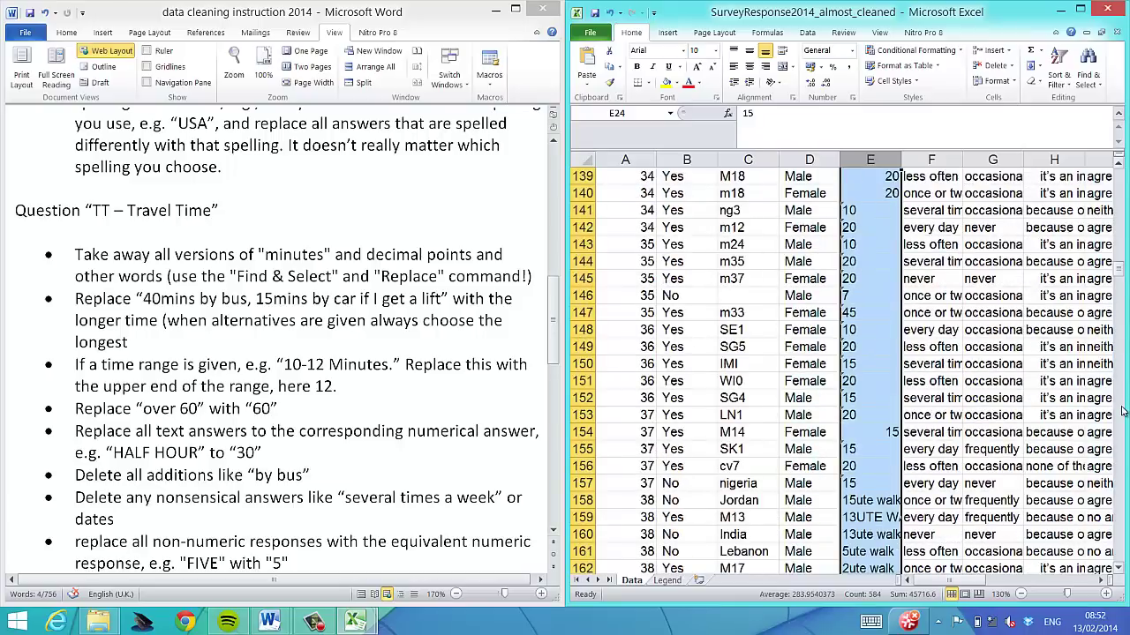
scroll(1103, 566, "down", 2)
Step: Replace the garbled travel times in E158–E162 with the plain numbers 15, 13, 5 and 2
left_click(883, 432)
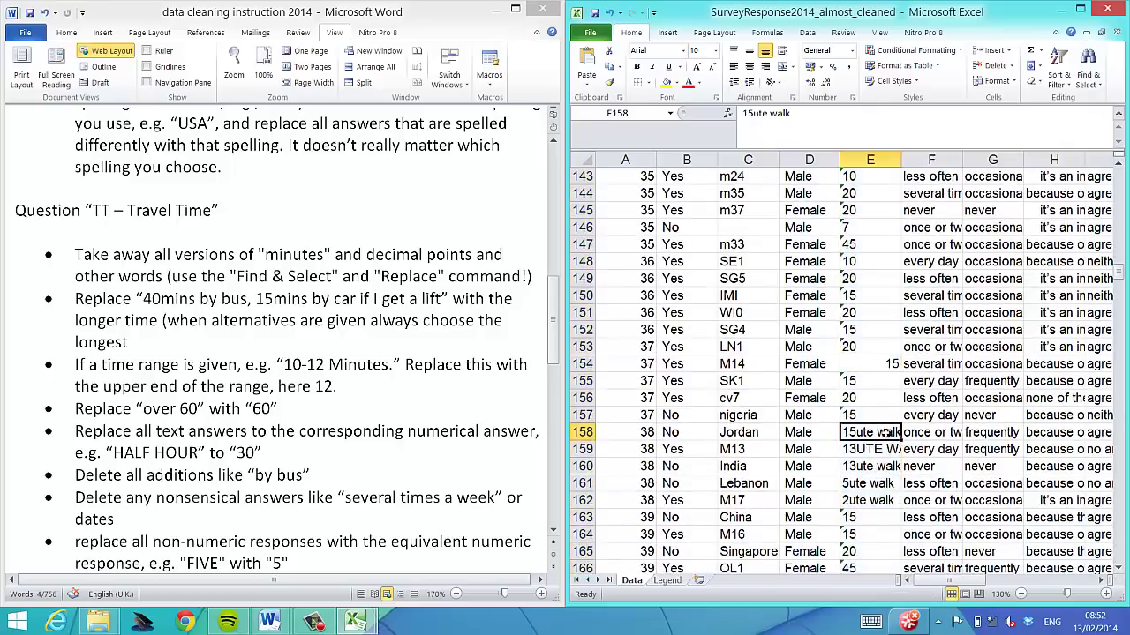
type("15")
key("Return")
type("13")
key("Return")
type("13")
key("Return")
type("5")
key("Return")
type("2")
Step: Replace the leftover 'm' and 'ute' fragments in E187–E190 with 15, 15, 45 and 20
key("Return")
scroll(886, 435, "down", 8)
key("Page_Down")
key("Down")
key("Down")
key("Down")
key("Up")
key("Up")
key("Up")
type("15")
key("Return")
type("15")
key("Return")
type("45")
key("Return")
type("20")
key("Return")
key("Down")
key("Down")
key("Down")
key("Down")
key("Down")
key("Down")
key("Down")
key("Down")
key("Down")
key("Down")
key("Down")
key("Down")
key("Down")
key("Down")
key("Down")
key("Down")
key("Down")
key("Down")
key("Down")
key("Down")
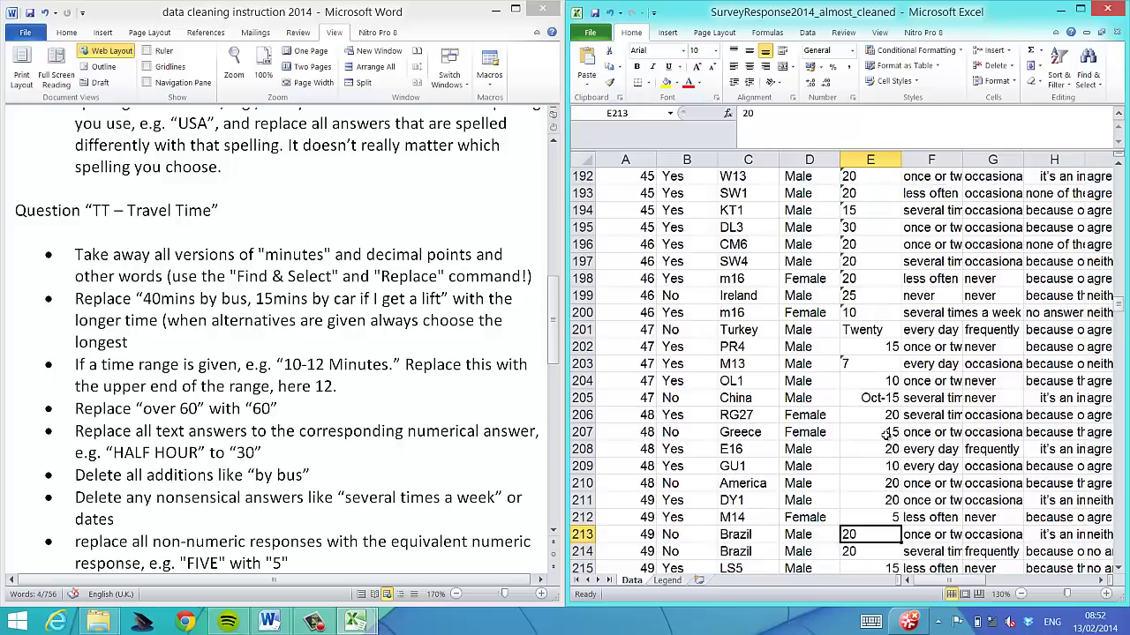
key("Up")
key("Up")
key("Up")
key("Up")
key("Up")
key("Up")
key("Up")
key("Up")
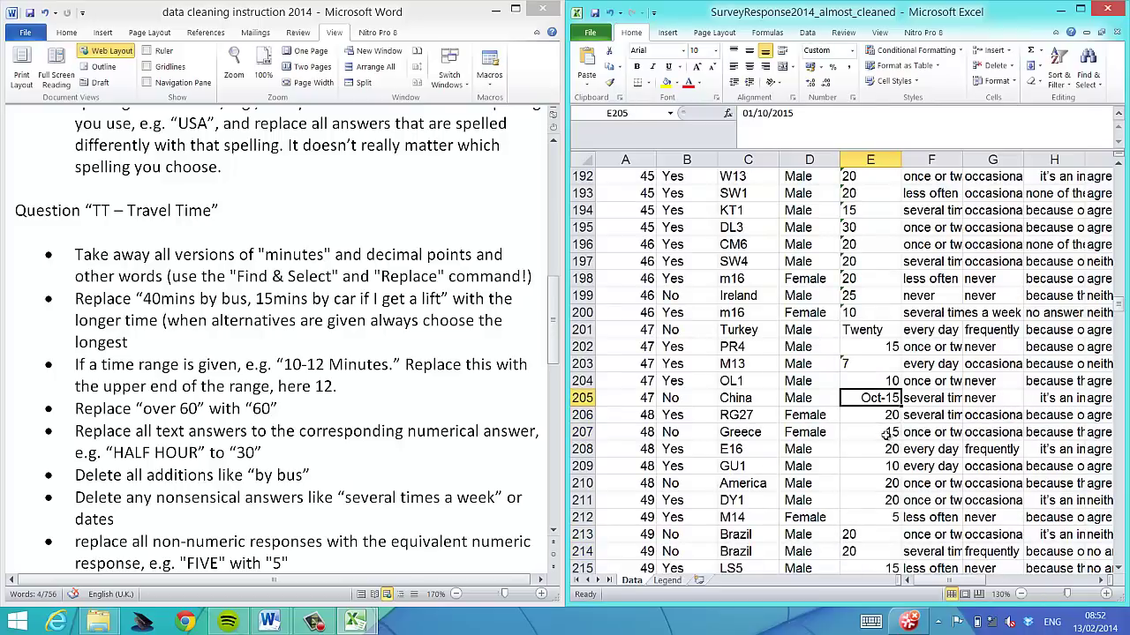
key("alt+Tab")
Step: Blank the nonsensical Oct-15 date in E205, following the nonsensical-answers rule
triple_click(388, 527)
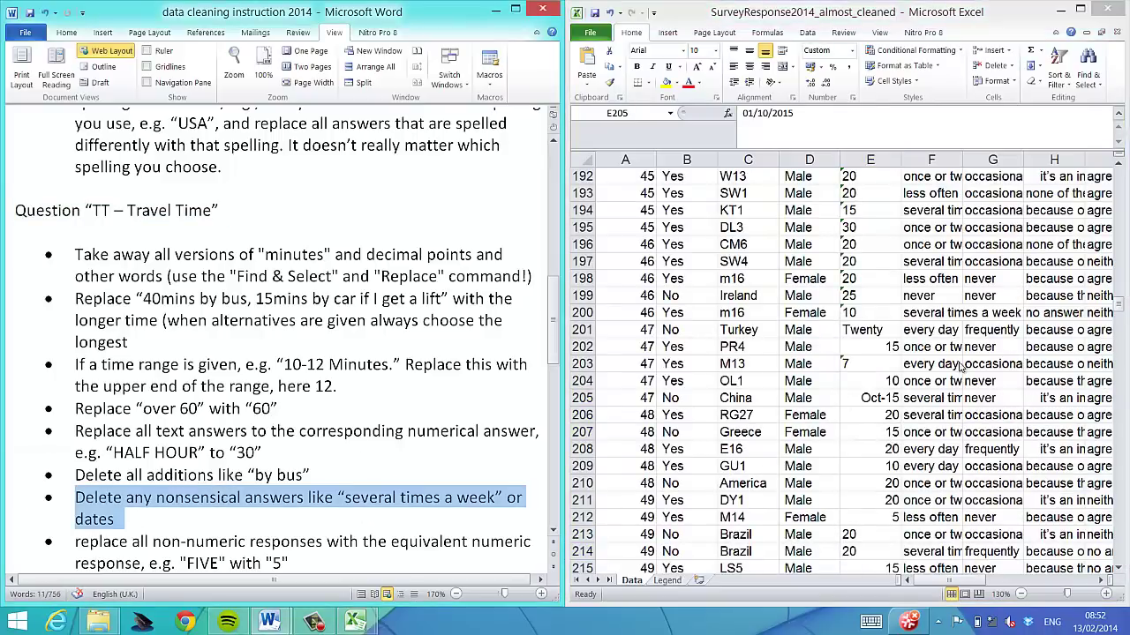
left_click(871, 398)
key("Delete")
key("Down")
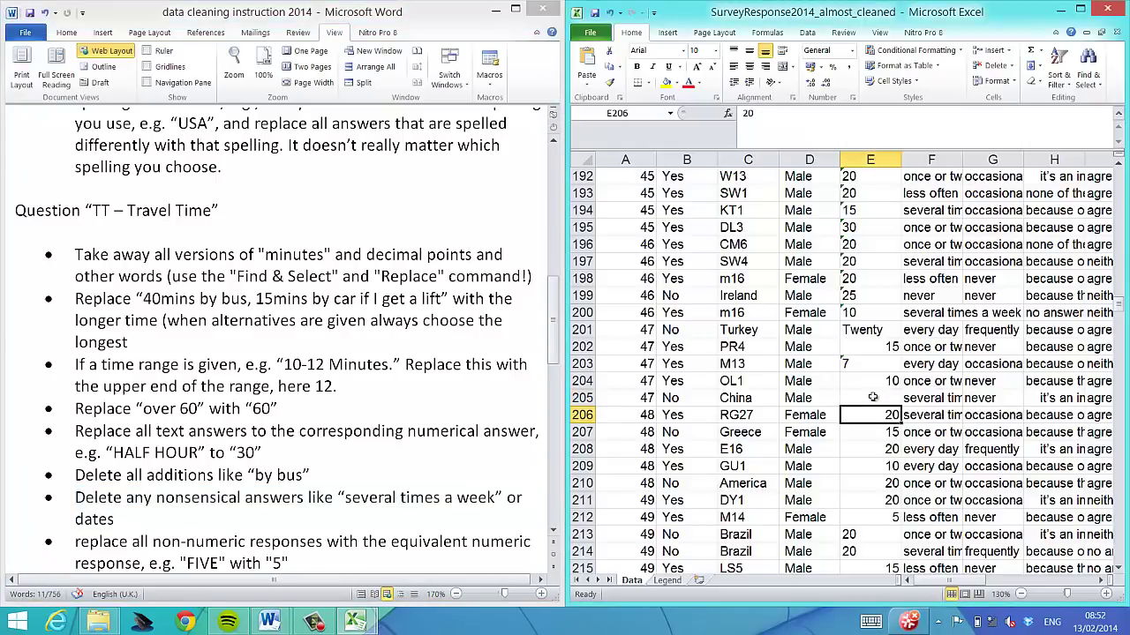
Step: Change E119's 'HALF HOUR' to 30 and start entering 60 over E125's 'over 60'
key("Page_Down")
key("Page_Down")
key("Page_Down")
key("Page_Down")
key("Page_Down")
key("Page_Down")
key("Page_Down")
key("Page_Down")
key("Page_Down")
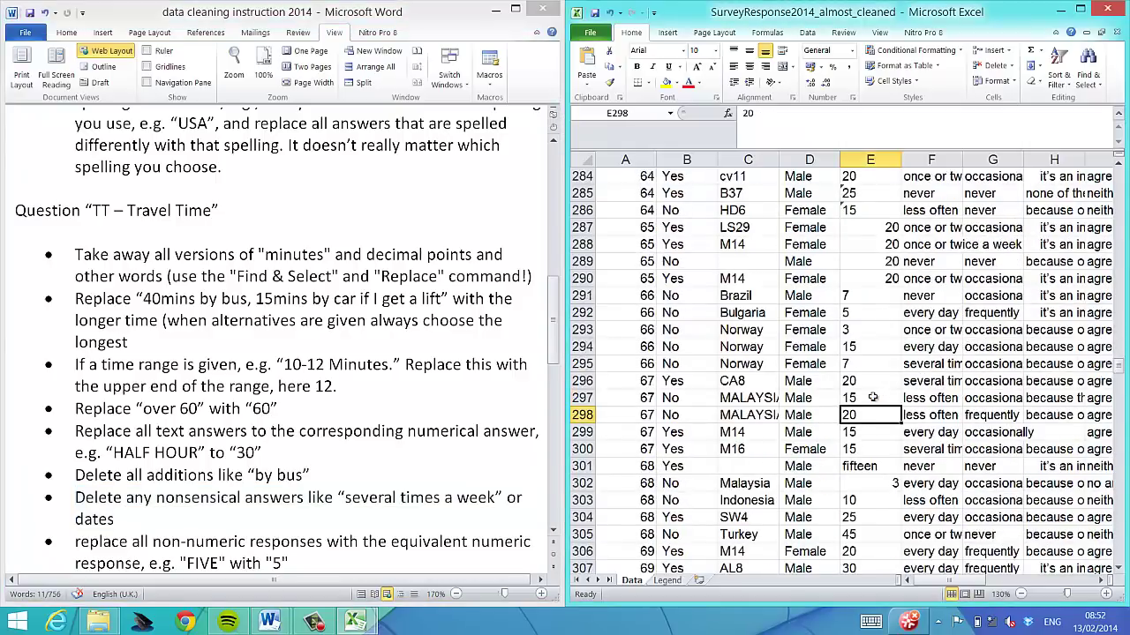
key("Page_Down")
key("Page_Down")
key("Page_Down")
key("Page_Down")
key("Page_Down")
key("Page_Down")
key("Page_Down")
key("Page_Down")
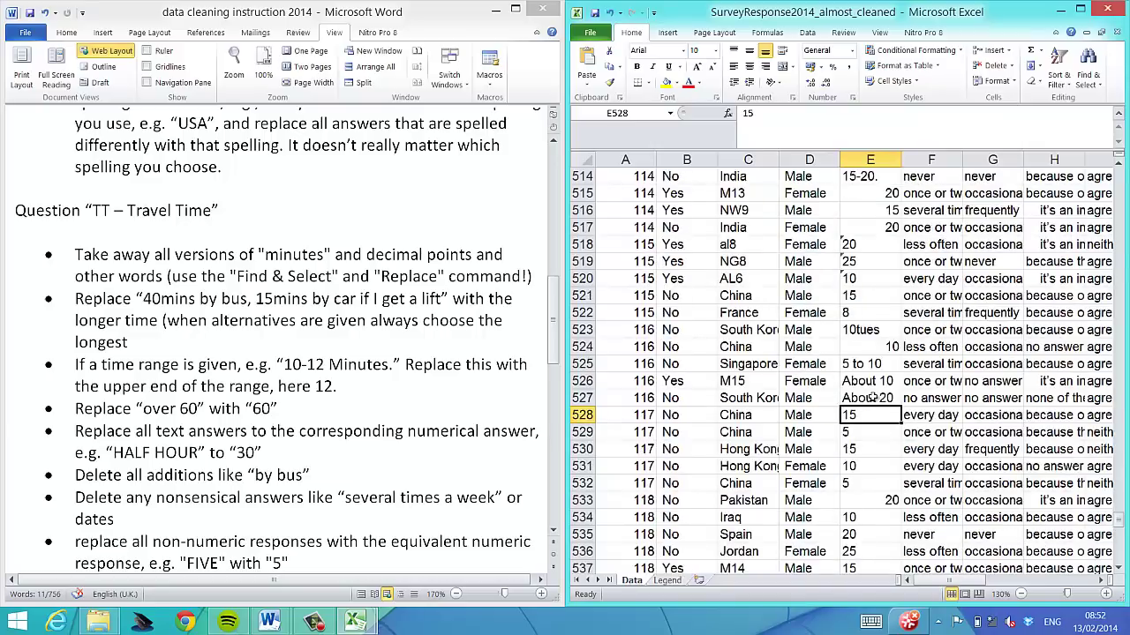
key("Page_Up")
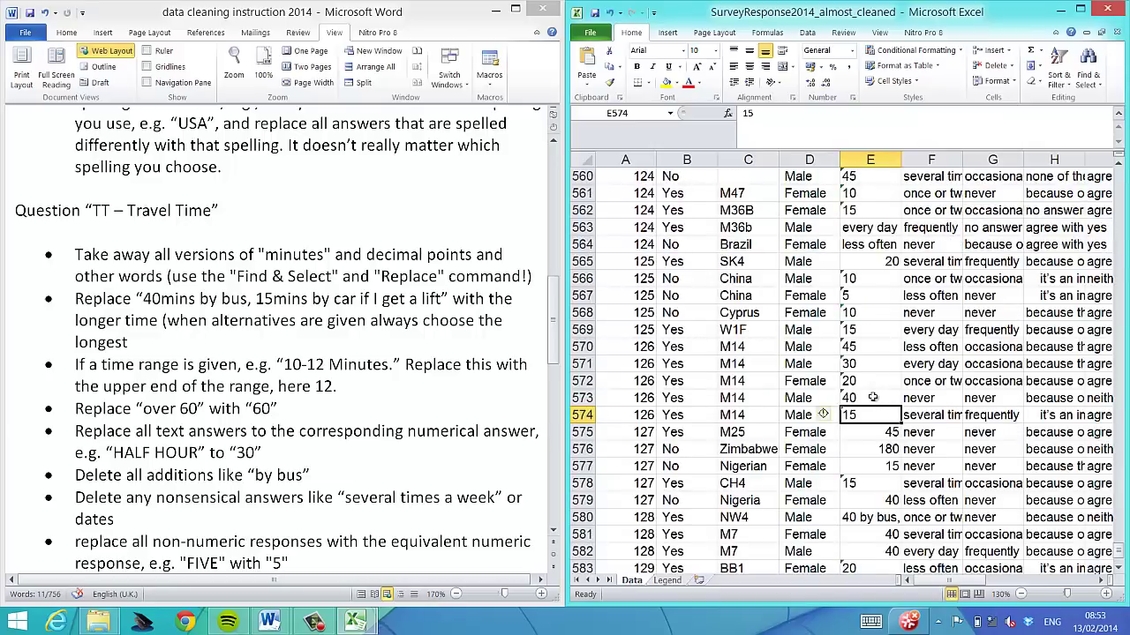
key("Page_Up")
key("Page_Up")
key("Page_Up")
key("Page_Up")
key("Page_Up")
key("Page_Up")
key("Page_Up")
key("Page_Up")
key("Page_Up")
key("Page_Up")
key("Page_Up")
key("Page_Up")
key("Page_Up")
key("Page_Up")
key("Page_Up")
key("Page_Up")
key("Page_Up")
key("Page_Up")
key("Page_Up")
key("Page_Up")
key("Up")
key("Up")
key("Up")
key("Up")
key("Up")
key("Up")
key("Up")
key("Up")
key("Up")
key("Up")
key("Up")
key("Up")
key("Up")
key("Up")
key("Up")
key("Up")
key("Up")
key("Up")
key("Up")
key("Up")
key("Down")
key("Down")
key("Page_Down")
key("Page_Down")
key("Page_Down")
key("Page_Down")
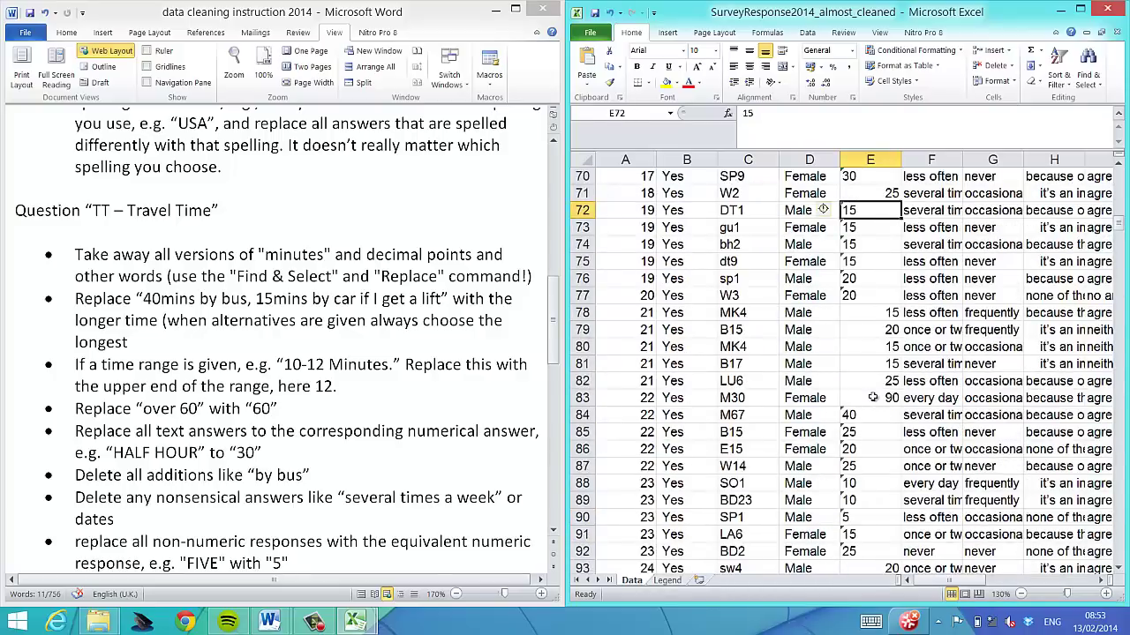
key("Page_Down")
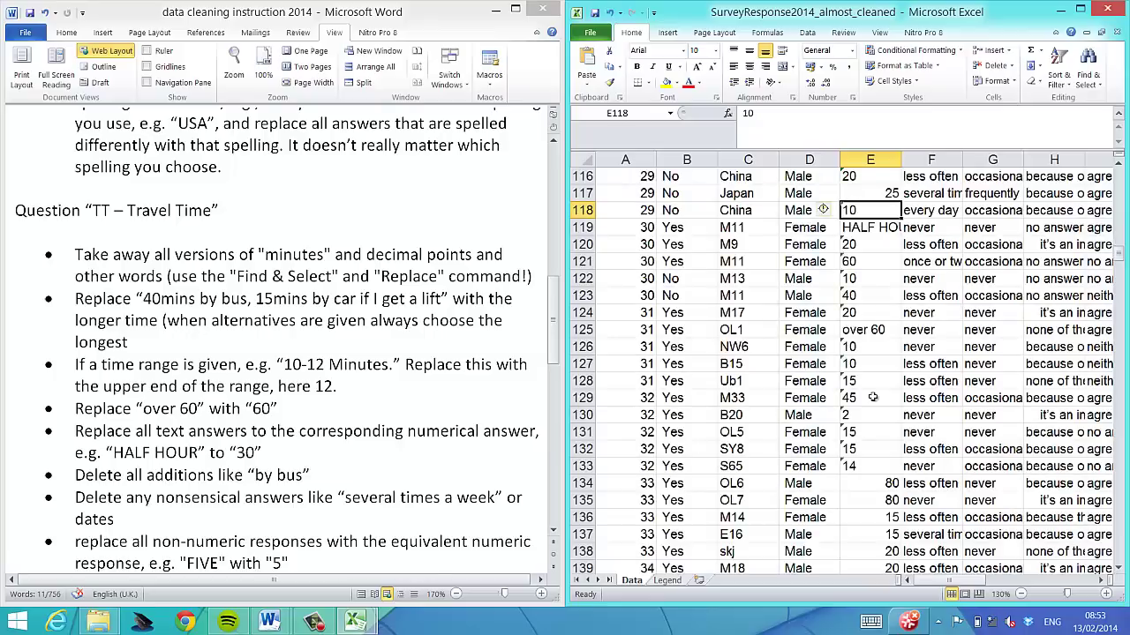
key("Down")
type("3")
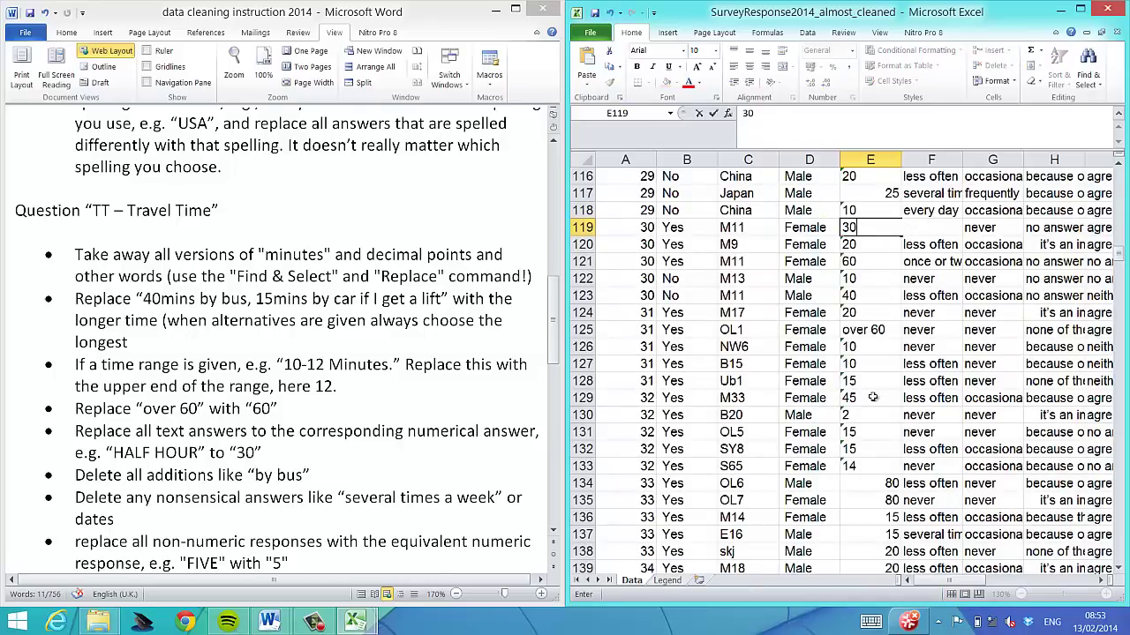
key("Return")
key("Down")
key("Down")
key("Down")
key("Down")
key("Down")
type("60")
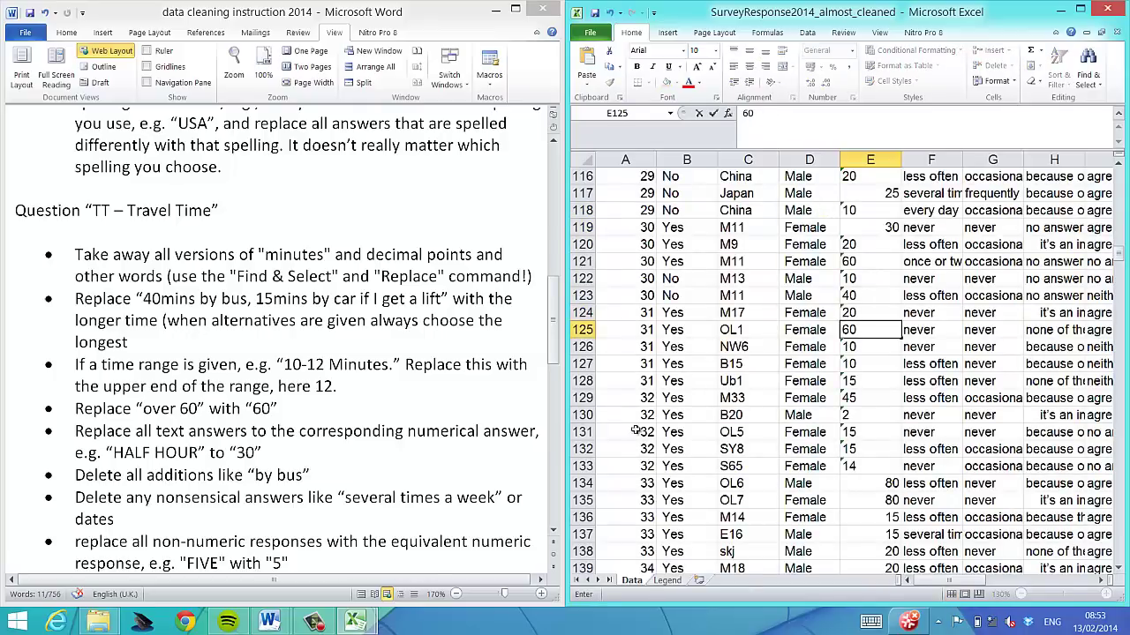
Step: Commit 60 in E125 and replace E201's 'Twenty' with 20
left_click_drag(77, 408, 277, 409)
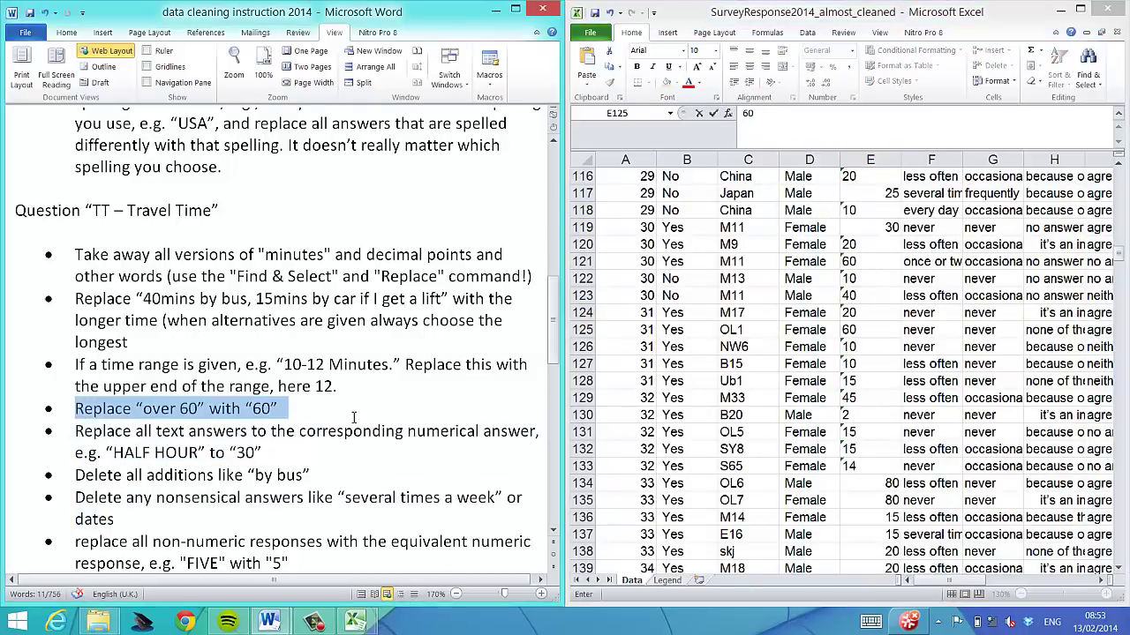
left_click(875, 335)
key("Return")
key("Down")
key("Page_Down")
Step: Replace '5 by bike' with 5 and E301's 'fifteen' with 15
key("Page_Down")
key("Page_Down")
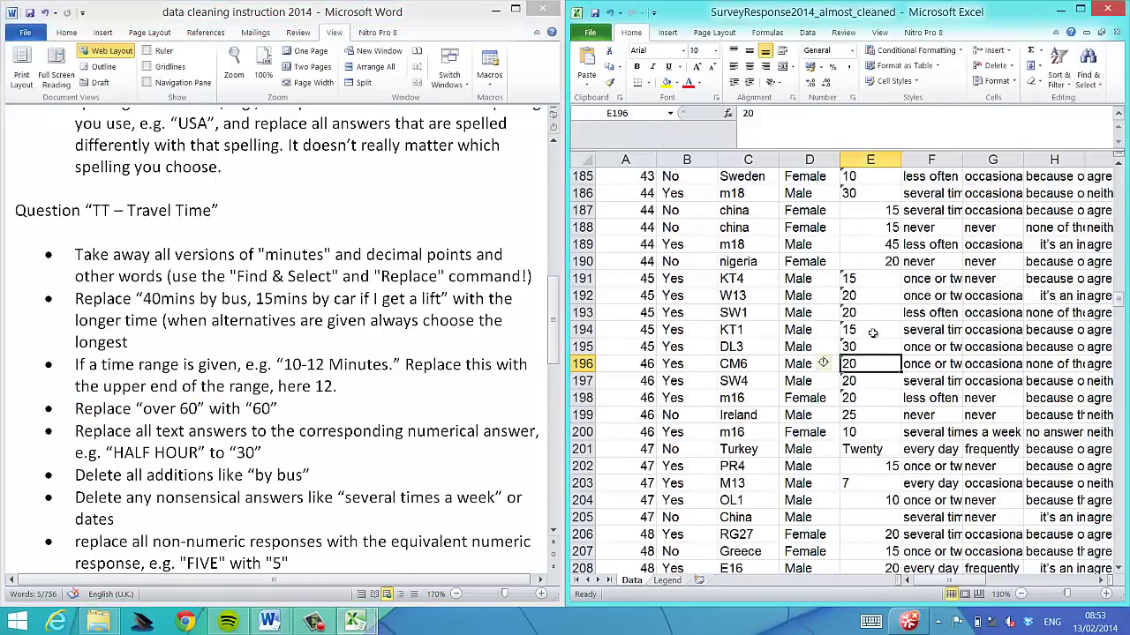
key("Down")
key("Down")
key("Down")
key("Down")
key("Down")
type("20")
key("Return")
key("Down")
key("Page_Down")
key("Page_Down")
key("Up")
key("Up")
key("Up")
key("Up")
key("Up")
key("Up")
key("Up")
key("Up")
key("Up")
key("Up")
key("Up")
key("Up")
key("Up")
key("Up")
key("Up")
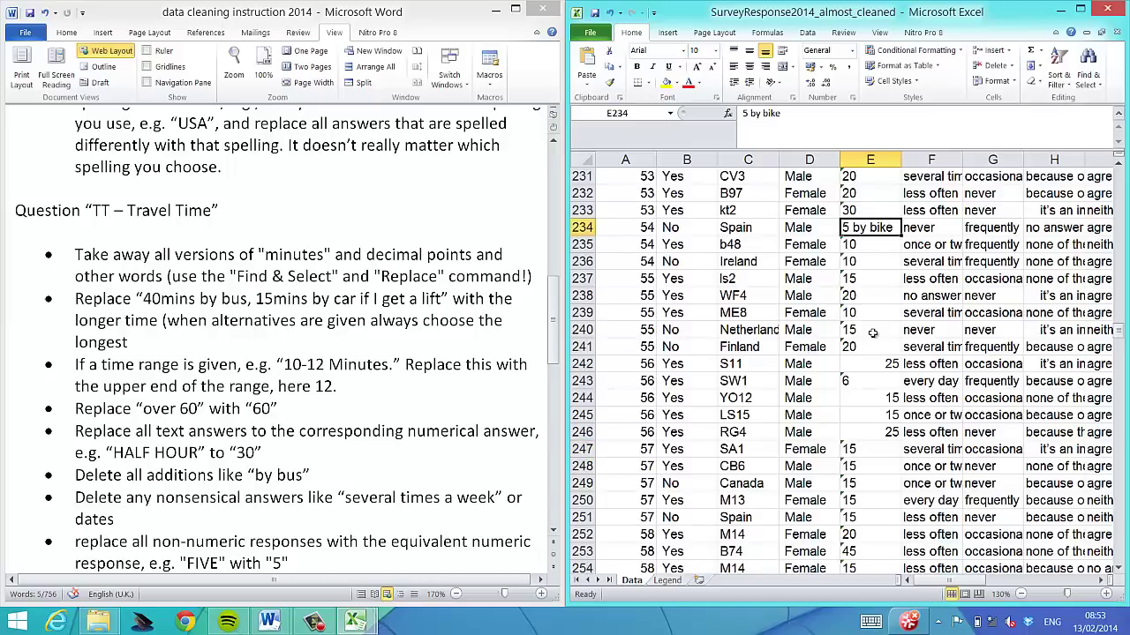
type("5")
key("Return")
key("Down")
Step: Replace the '15 by bus' answer near E427 with 15
key("Page_Down")
key("Page_Down")
key("Page_Down")
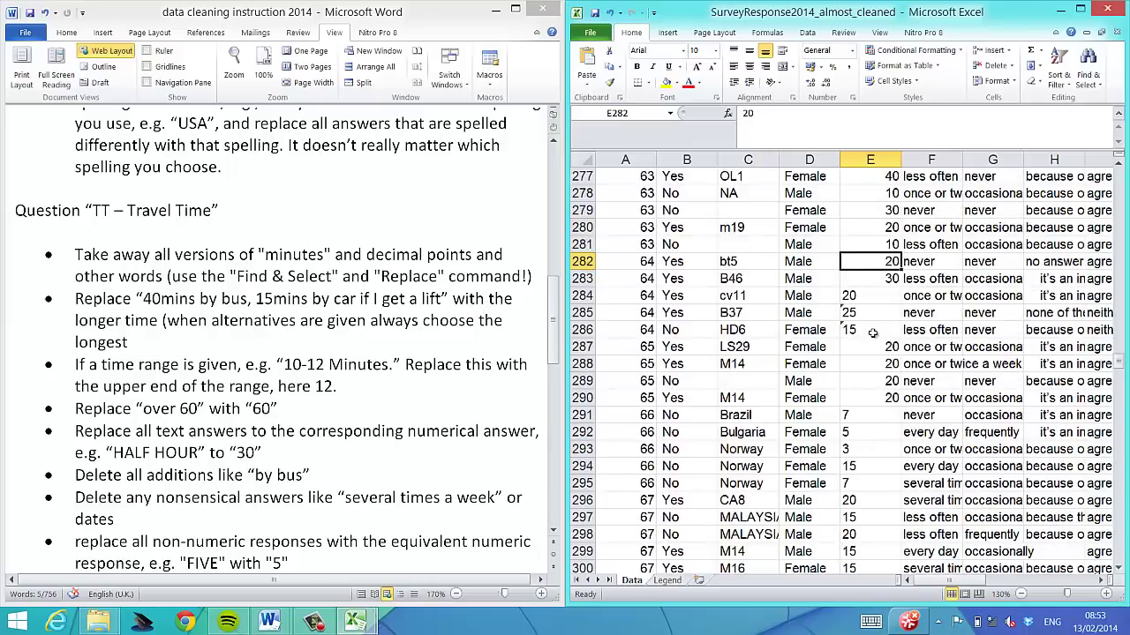
key("Up")
key("Up")
key("Up")
key("Up")
type("15")
key("Return")
key("Down")
key("Down")
key("Down")
key("Down")
key("Down")
key("Down")
key("Down")
key("Page_Down")
key("Page_Down")
key("Page_Down")
key("Page_Down")
key("Page_Down")
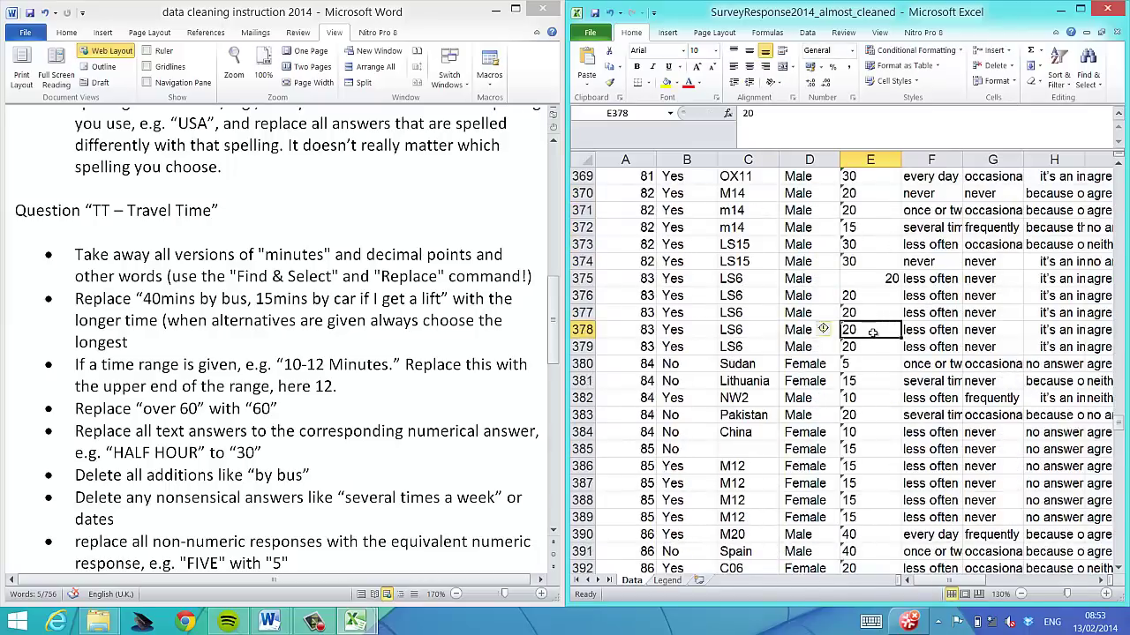
key("Down")
key("Down")
key("Down")
type("15")
key("Return")
key("Down")
key("Down")
key("Down")
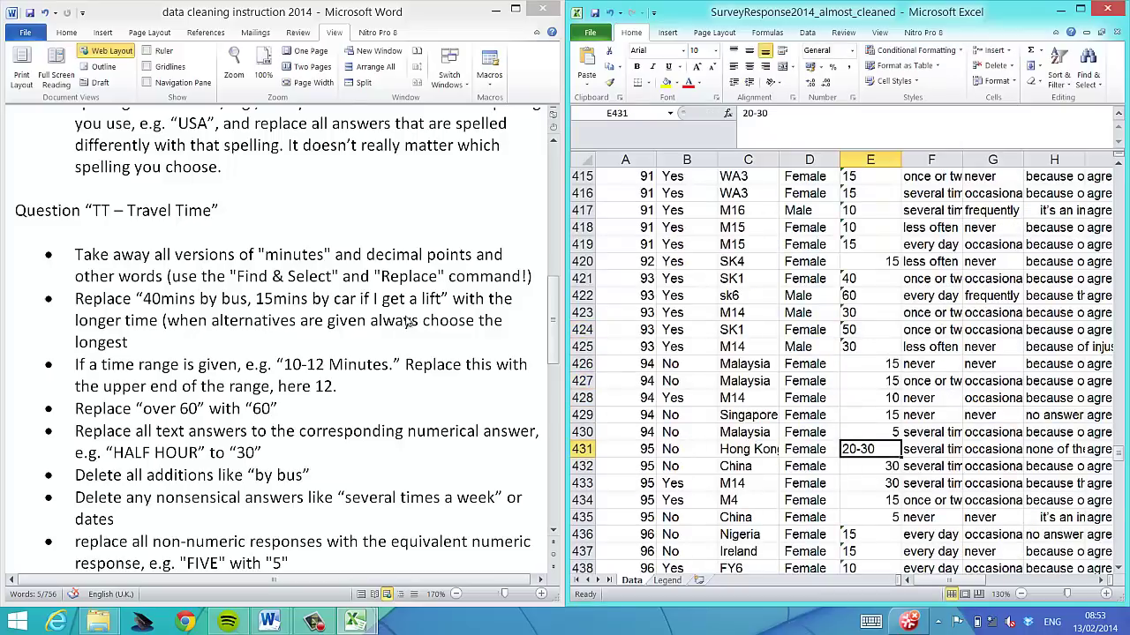
Step: Check the time-range rule at E431, then blank the nonsensical answers in E472 and E473
left_click_drag(340, 386, 89, 367)
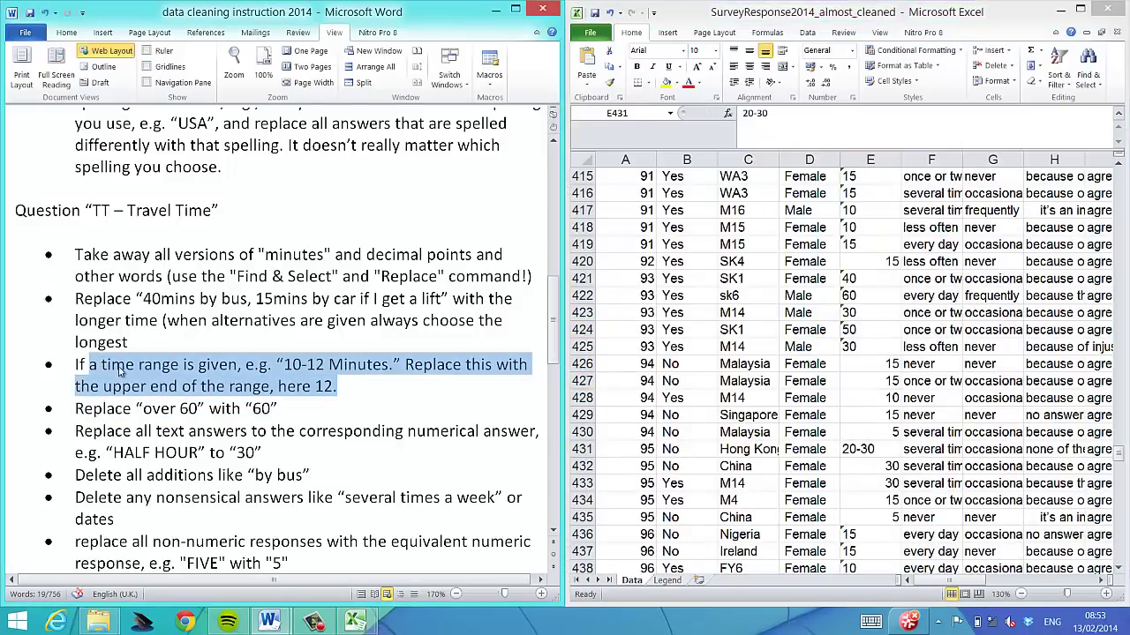
left_click(872, 450)
key("Return")
key("Down")
key("Down")
key("Down")
key("Down")
key("Down")
key("Down")
key("Down")
key("Down")
key("Down")
key("Down")
key("Down")
key("Down")
key("Down")
key("Down")
key("Down")
key("Down")
key("Down")
key("Down")
key("Down")
key("Down")
key("Down")
key("Down")
key("Down")
key("Down")
key("Down")
key("Down")
key("Down")
key("Down")
key("Down")
key("Down")
key("Down")
key("Down")
key("Down")
key("Down")
key("Down")
key("Down")
key("Down")
key("Down")
key("Down")
key("Down")
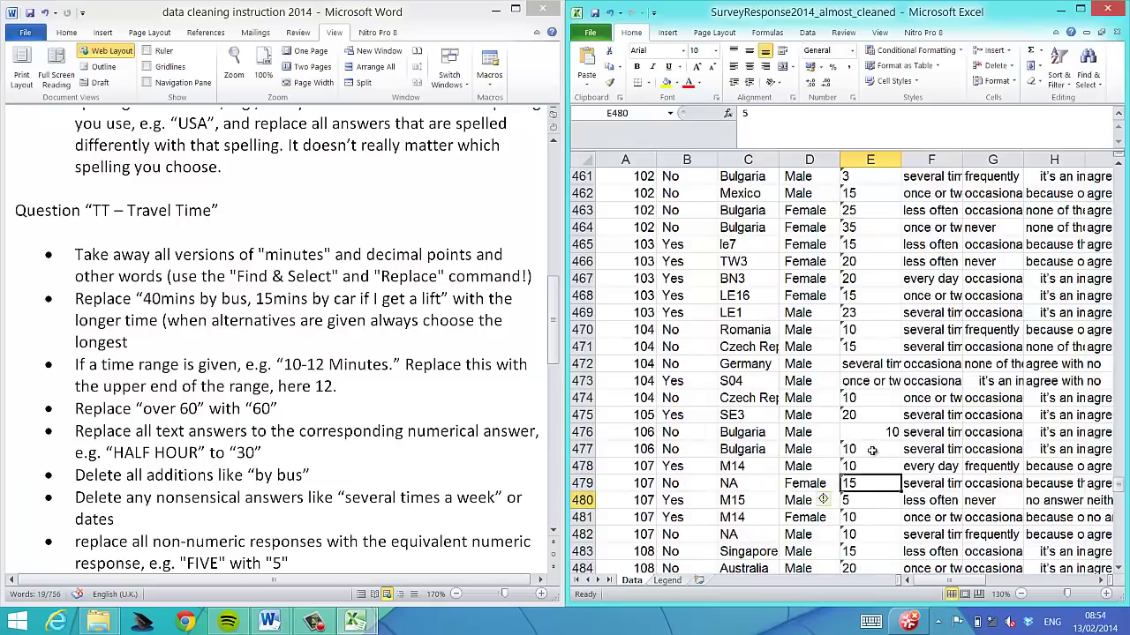
key("Up")
key("Up")
key("Up")
key("Up")
key("Up")
key("Up")
key("Up")
key("shift+Down")
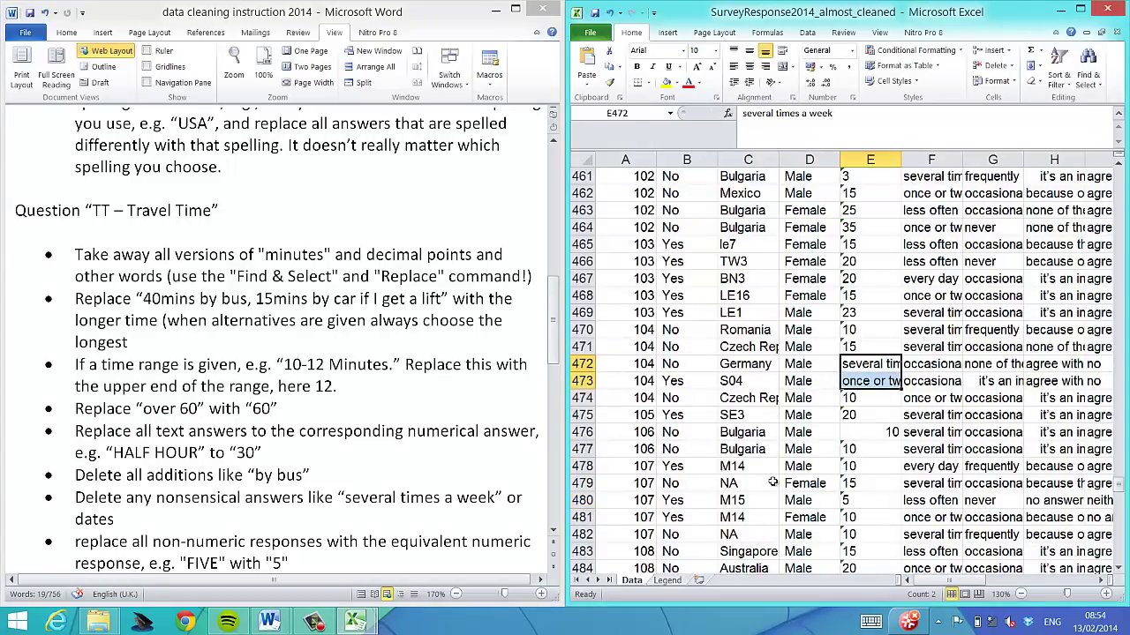
right_click(480, 624)
left_click(122, 536)
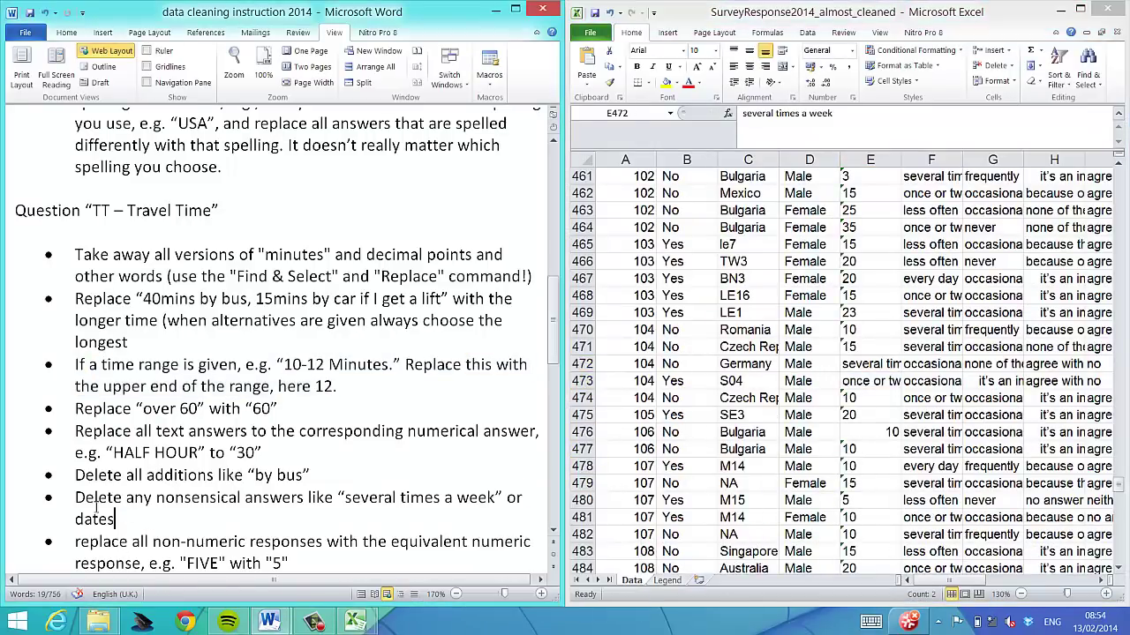
triple_click(95, 509)
left_click(852, 372)
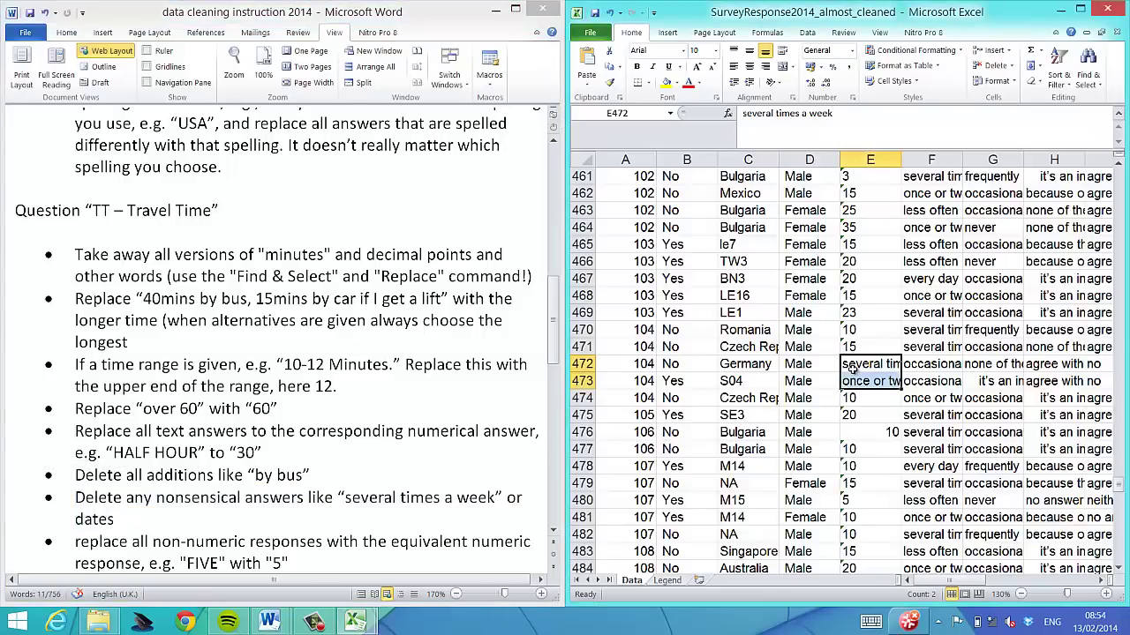
key("Delete")
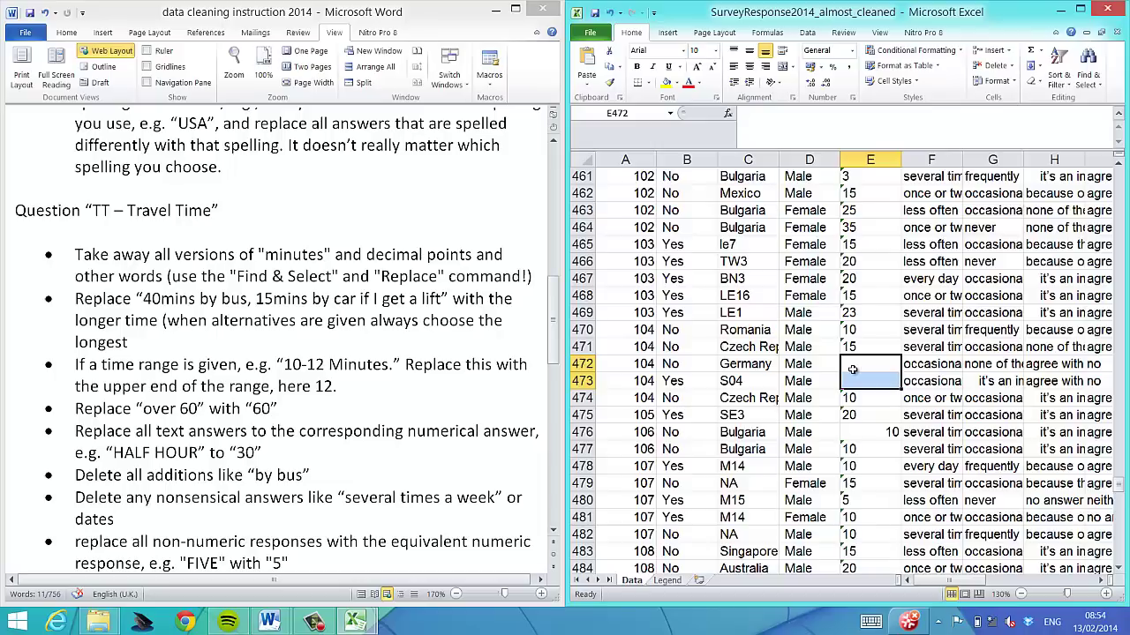
Step: Check the decimal-rounding rule against the 17.6 travel time in E490
key("Down")
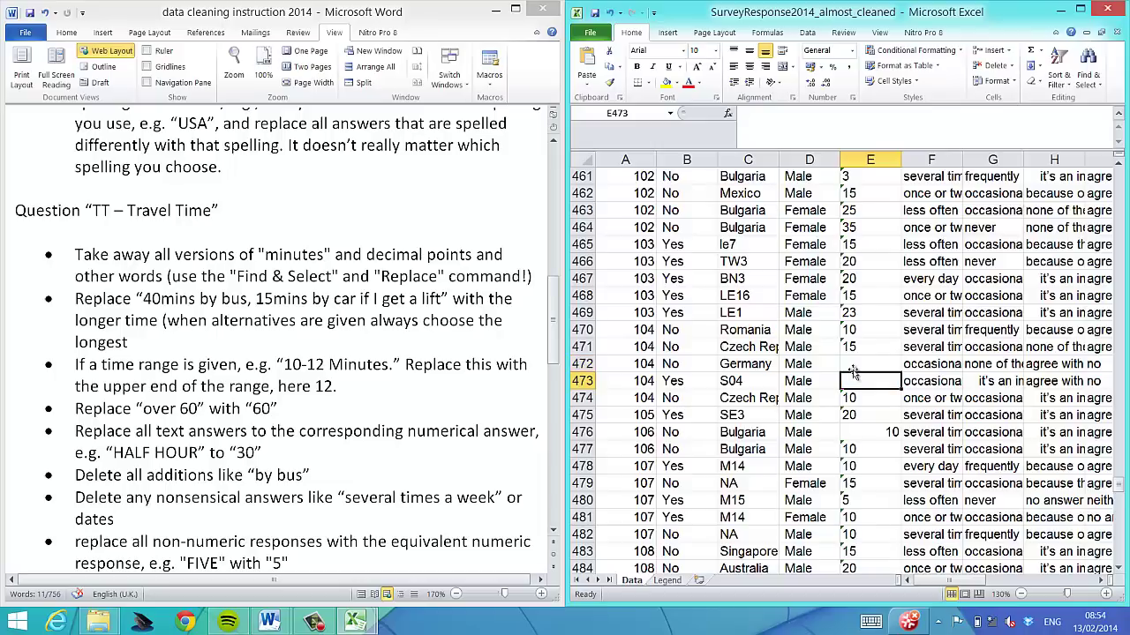
key("Down")
key("Down")
key("Down")
key("Down")
key("Down")
key("Down")
key("Down")
key("Down")
key("Down")
key("Down")
key("Down")
key("Down")
key("Down")
key("Down")
key("Down")
key("Down")
key("Down")
key("Down")
key("Down")
key("Down")
key("Up")
key("Up")
key("Up")
key("Up")
key("Up")
key("Up")
key("Up")
key("Up")
key("Up")
key("Up")
key("Up")
triple_click(290, 490)
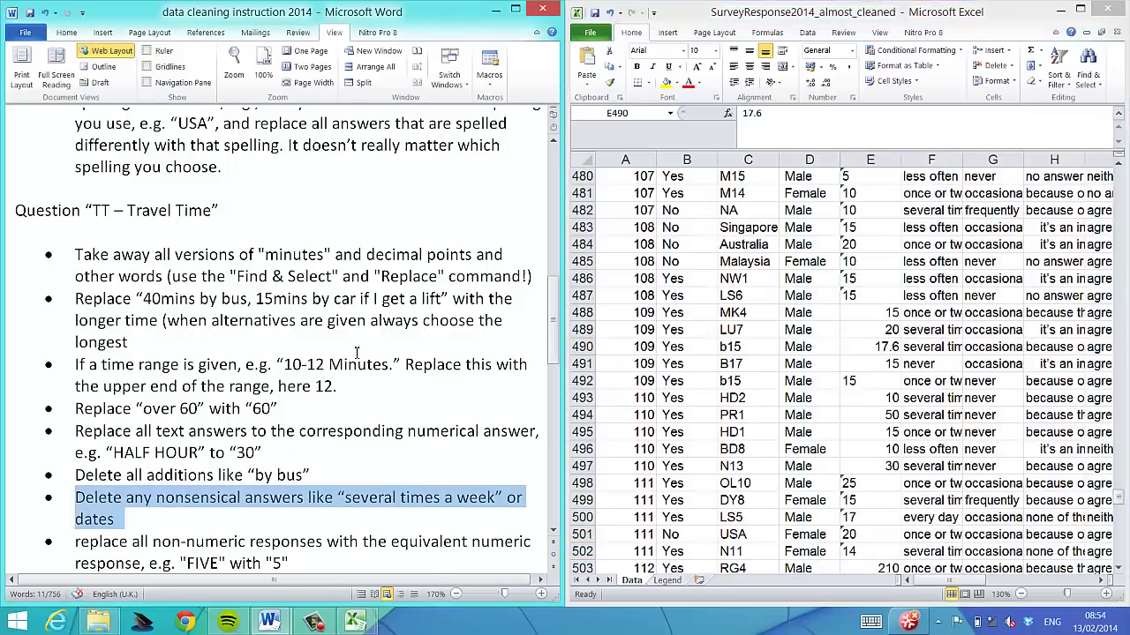
left_click(357, 353)
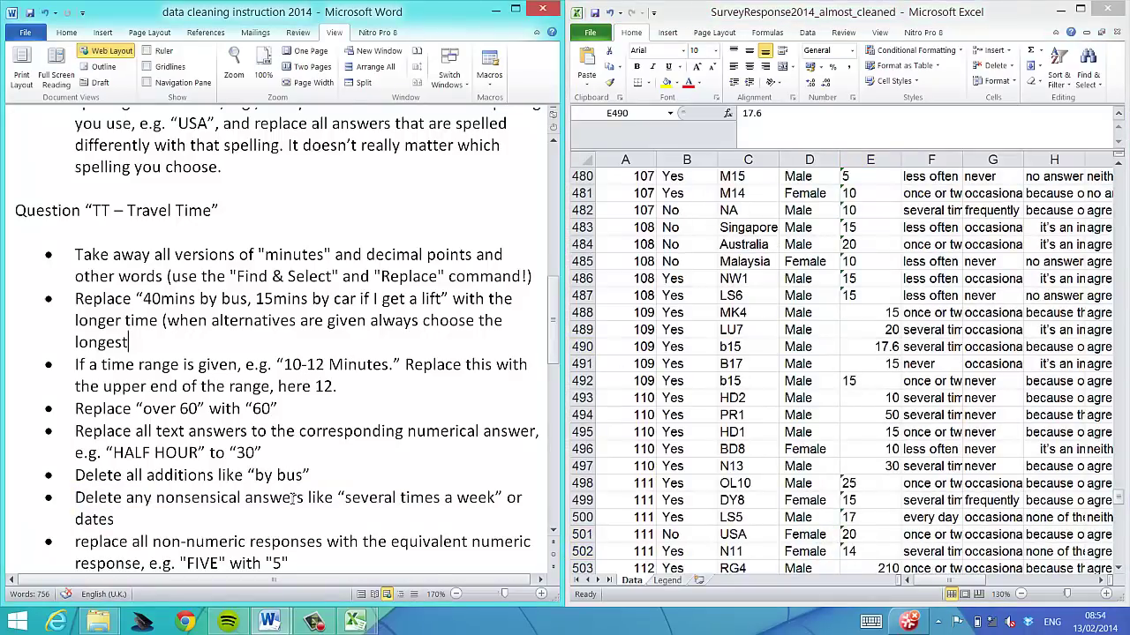
key("Down")
key("Down")
key("Down")
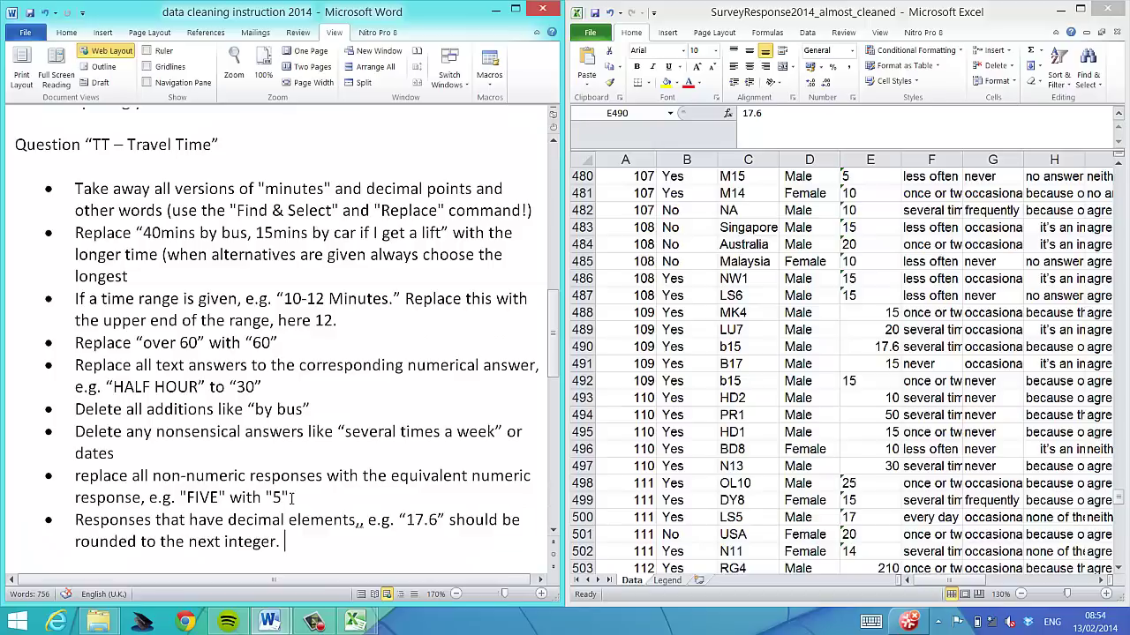
key("shift+Up")
key("shift+Left")
key("shift+Left")
key("shift+Left")
key("shift+Left")
key("shift+Left")
key("shift+Left")
key("shift+Left")
key("shift+Left")
key("shift+Left")
key("shift+Left")
key("shift+Left")
key("shift+Left")
key("shift+Left")
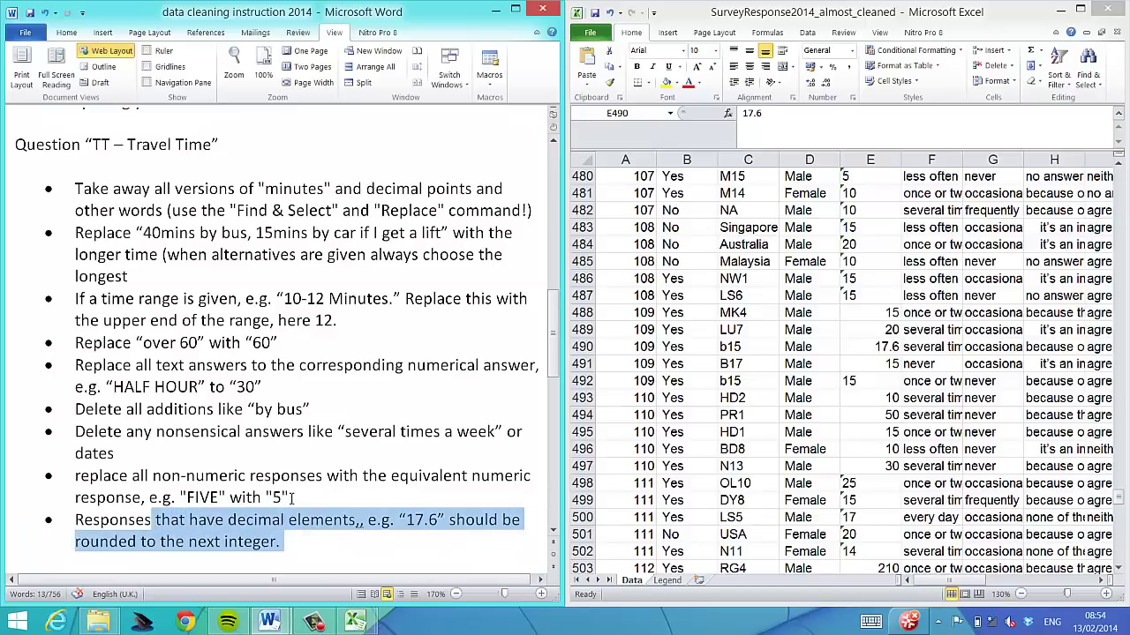
left_click(880, 348)
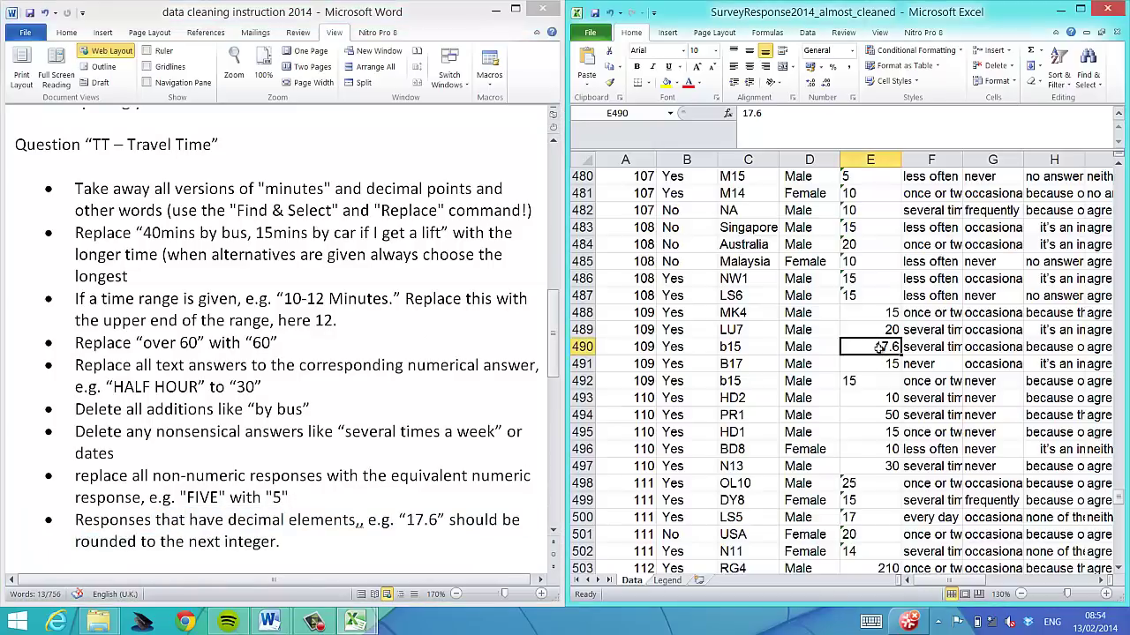
key("Down")
key("Down")
key("Down")
key("Down")
key("Down")
key("Down")
key("Down")
key("Down")
key("Down")
key("Down")
key("Down")
key("Down")
key("Down")
key("Down")
key("Down")
key("Down")
key("Down")
key("Down")
key("Down")
key("Down")
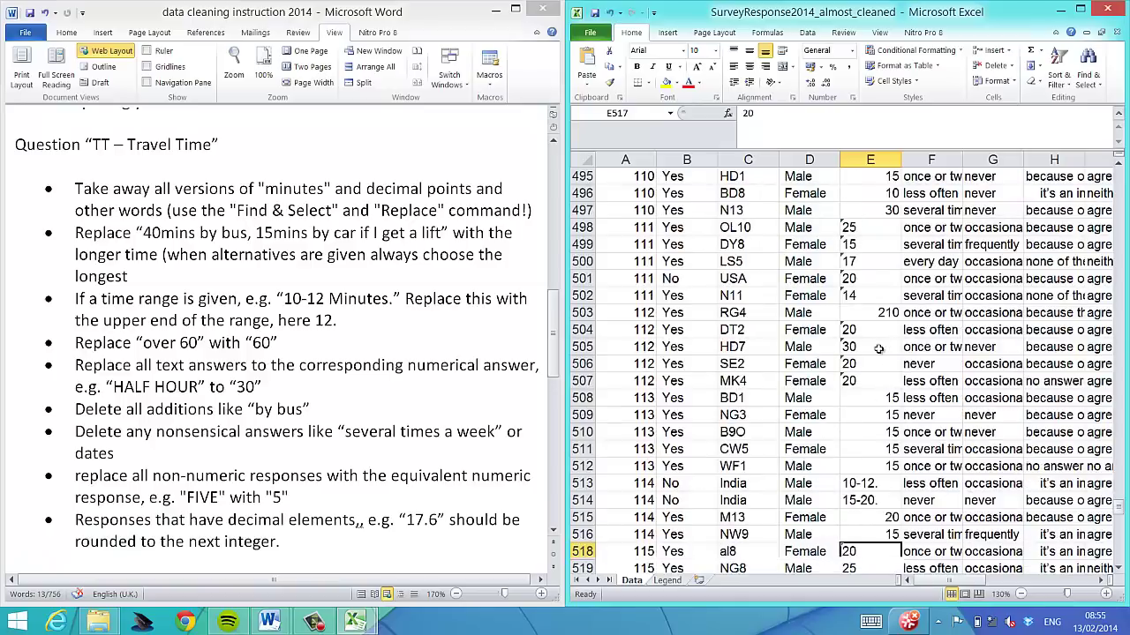
key("Down")
key("Down")
key("Down")
key("Up")
key("Up")
key("Up")
key("Up")
key("Up")
key("Up")
key("Up")
key("Up")
key("Up")
key("Up")
key("Up")
key("Up")
key("Up")
key("Up")
key("Up")
Step: Overtype 10-12., 15-20., 10tues, 5 to 10, About 10 and About 20 with 12, 20, 10, 10, 10, 20
type("12")
key("Return")
type("20")
key("Return")
key("Down")
key("Down")
key("Down")
key("Down")
key("Down")
key("Down")
key("Down")
key("Down")
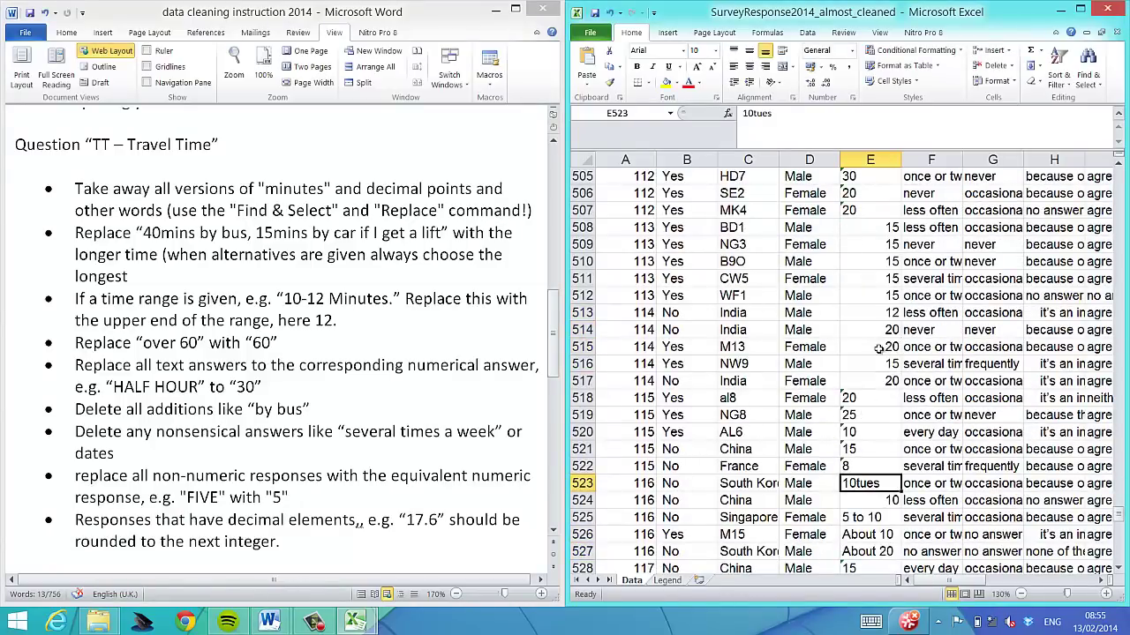
type("10")
key("Return")
key("Down")
type("10")
key("Return")
type("10")
key("Return")
type("20")
key("Return")
Step: Blank the two nonsensical text answers in E563–E564
key("Down")
key("Down")
key("Down")
key("Down")
key("Down")
Step: Trim E580's bus-or-car answer to 40 and confirm the data ends at row 587
key("Down")
key("Down")
key("Down")
key("Down")
key("Down")
key("Down")
key("Down")
key("Down")
key("Down")
key("Down")
key("Down")
key("Down")
key("Down")
key("Down")
key("Down")
key("Down")
key("Down")
key("Down")
key("Down")
key("Down")
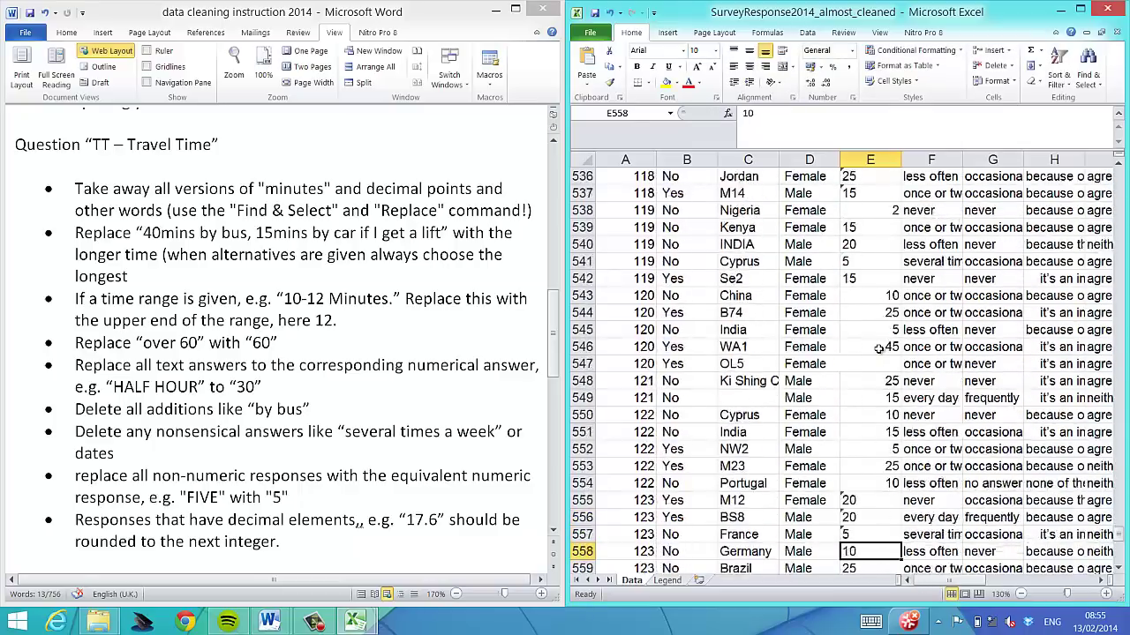
key("Up")
key("Up")
key("Up")
key("Up")
key("Up")
key("Up")
key("shift+Down")
key("Delete")
key("Down")
key("Down")
key("Down")
key("Down")
key("Down")
key("Down")
key("Down")
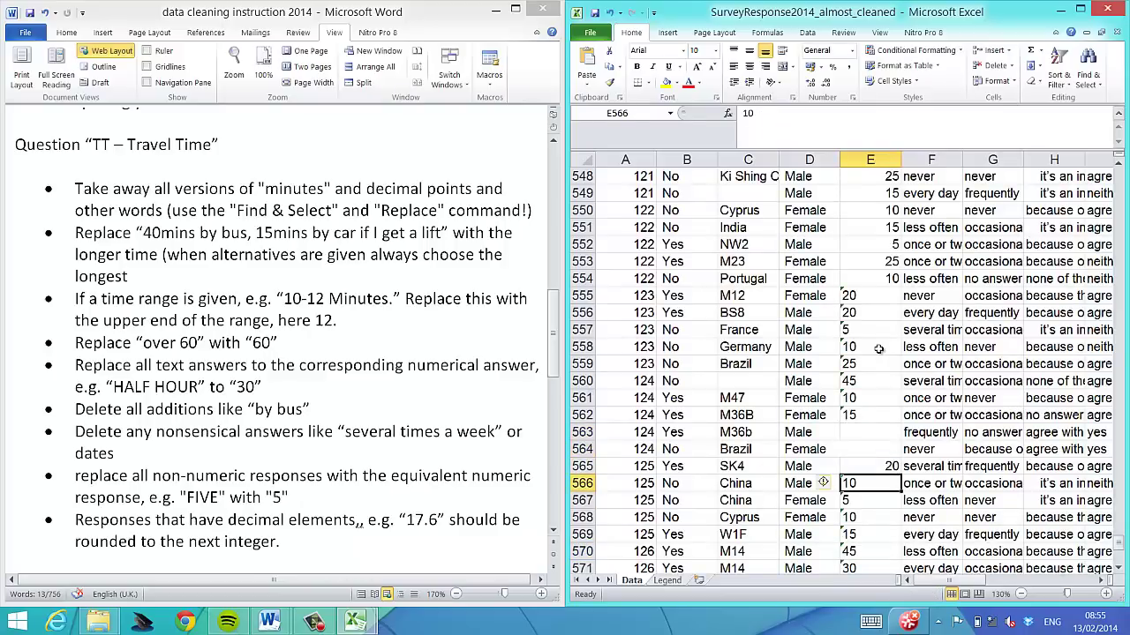
key("Down")
key("Down")
key("Down")
key("Down")
key("Down")
key("Down")
key("Down")
key("Down")
key("Down")
key("Down")
key("Down")
key("Down")
key("Down")
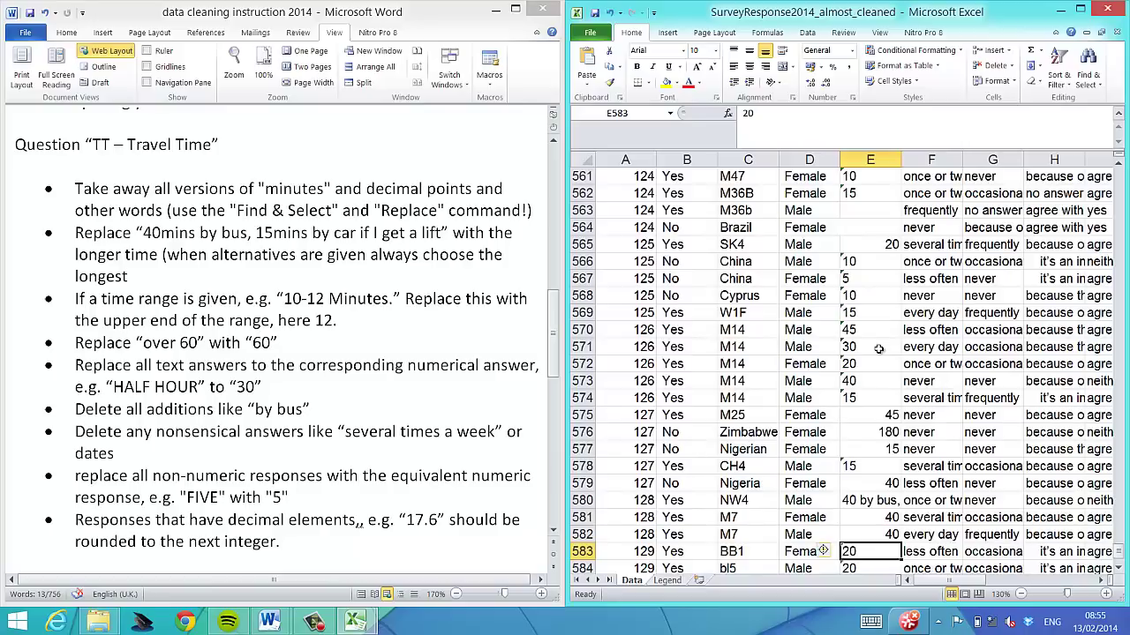
key("Up")
key("Up")
key("Up")
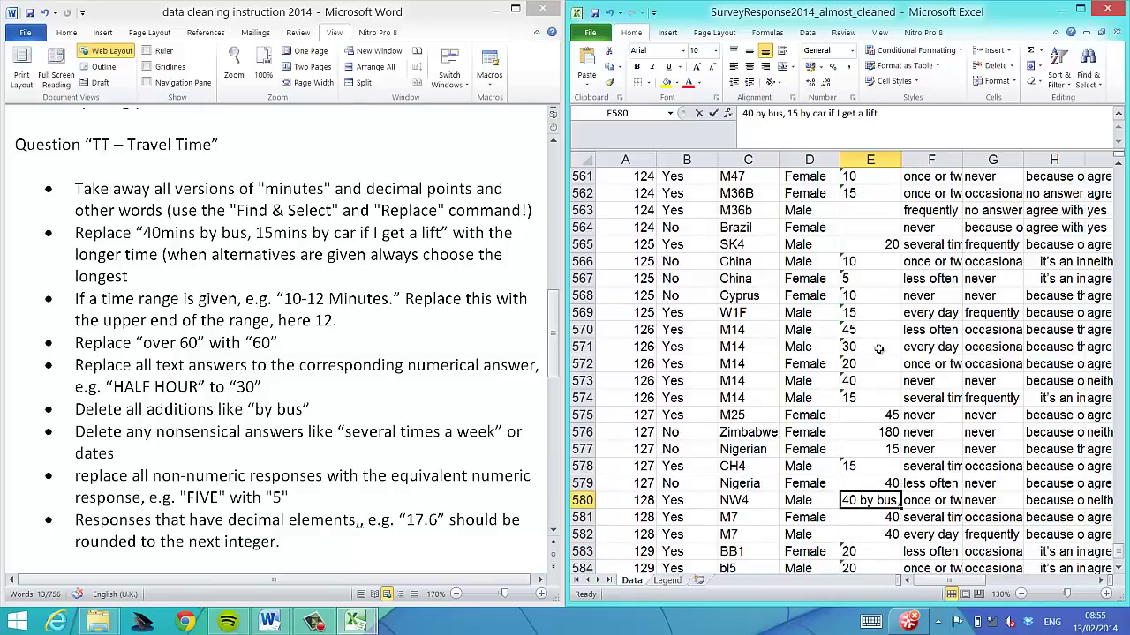
key("BackSpace")
key("Return")
key("Down")
key("Down")
key("Down")
key("Down")
key("Down")
key("Down")
key("Down")
key("Down")
key("Down")
key("Down")
key("Down")
key("Down")
key("Down")
key("Down")
key("Down")
key("Down")
key("Down")
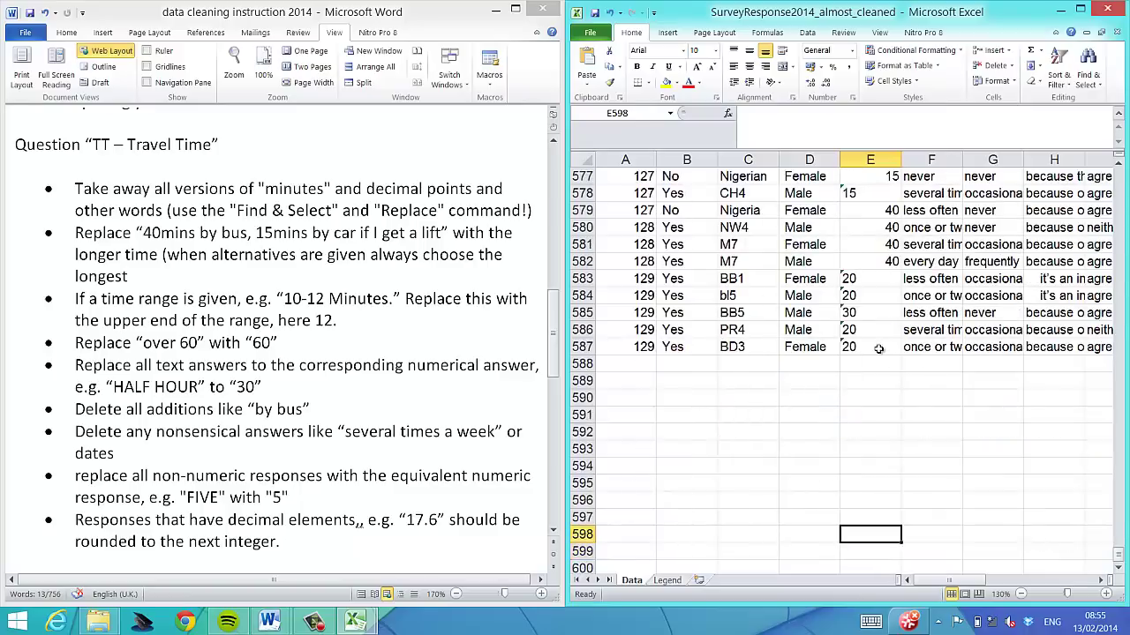
key("Up")
key("Up")
key("Up")
key("Up")
key("Up")
key("Up")
key("Up")
key("Up")
key("Up")
key("Up")
key("Down")
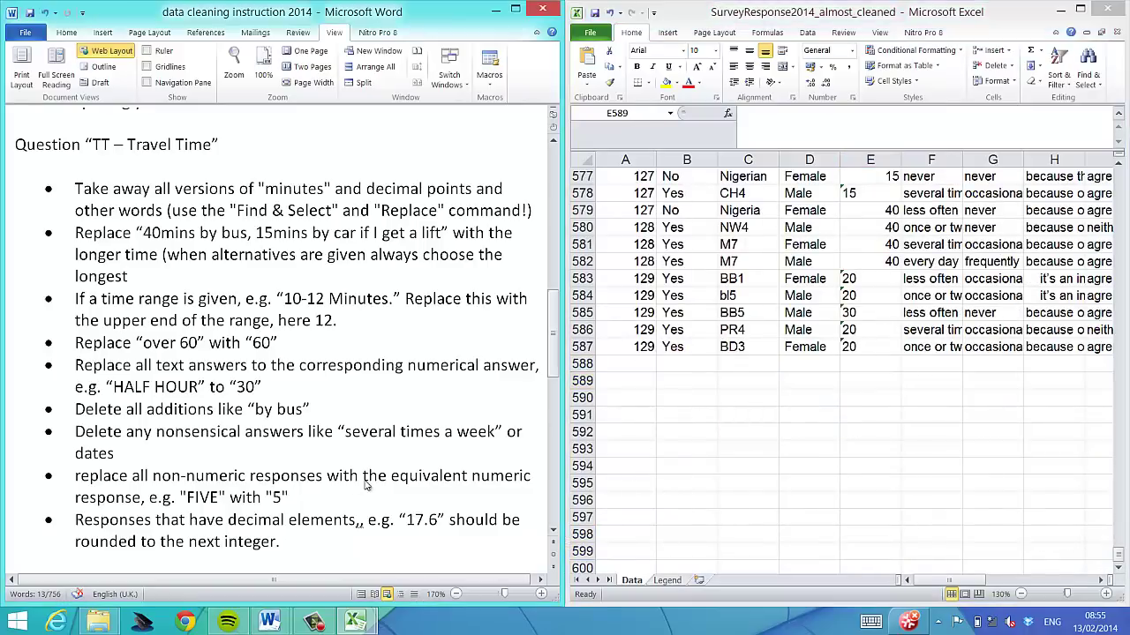
Step: Insert a new empty column F beside the TT column
left_click_drag(155, 521, 280, 542)
left_click(553, 534)
left_click(553, 533)
scroll(553, 534, "down", 6)
left_click(97, 311)
double_click(39, 294)
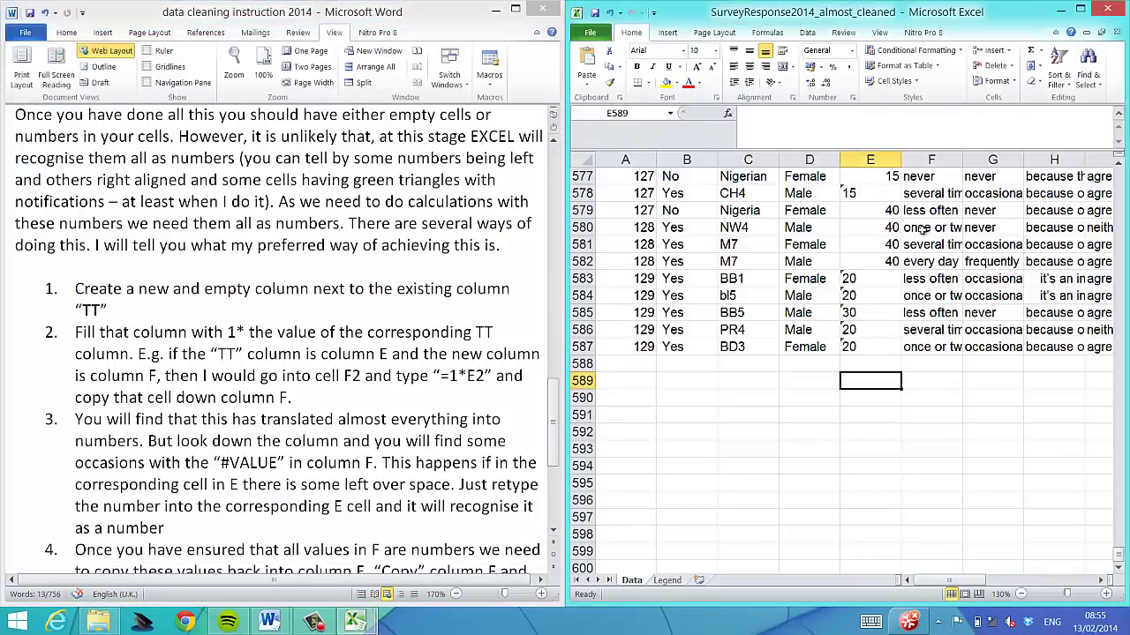
left_click(932, 159)
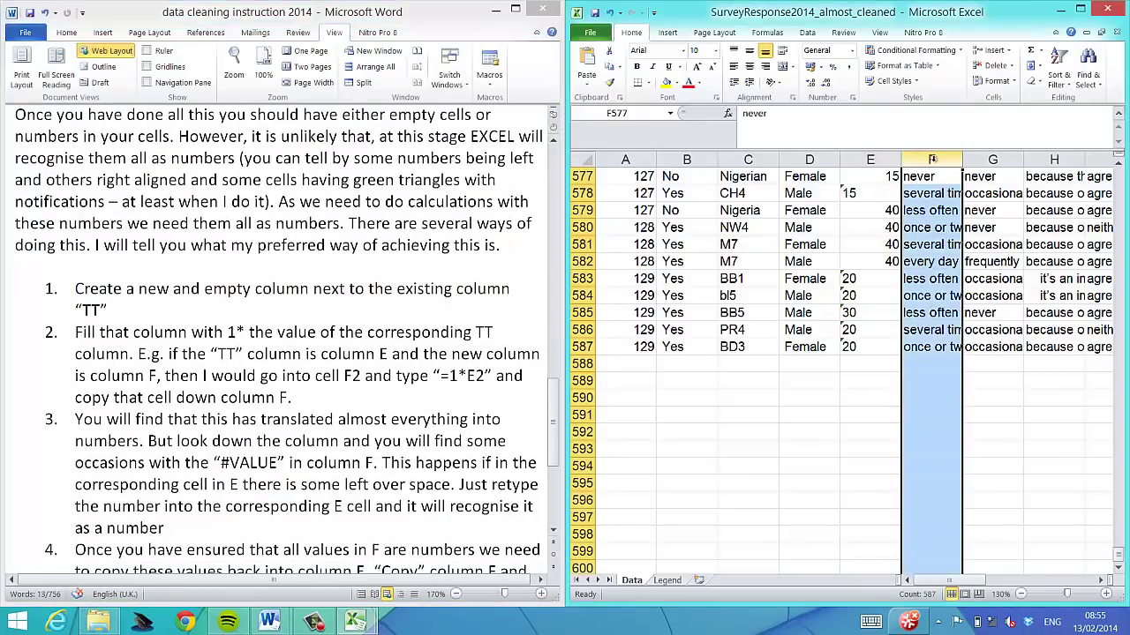
right_click(932, 159)
left_click(975, 244)
Step: Enter =1*E2 in F2 and fill it down the column to row 587
left_click(947, 200)
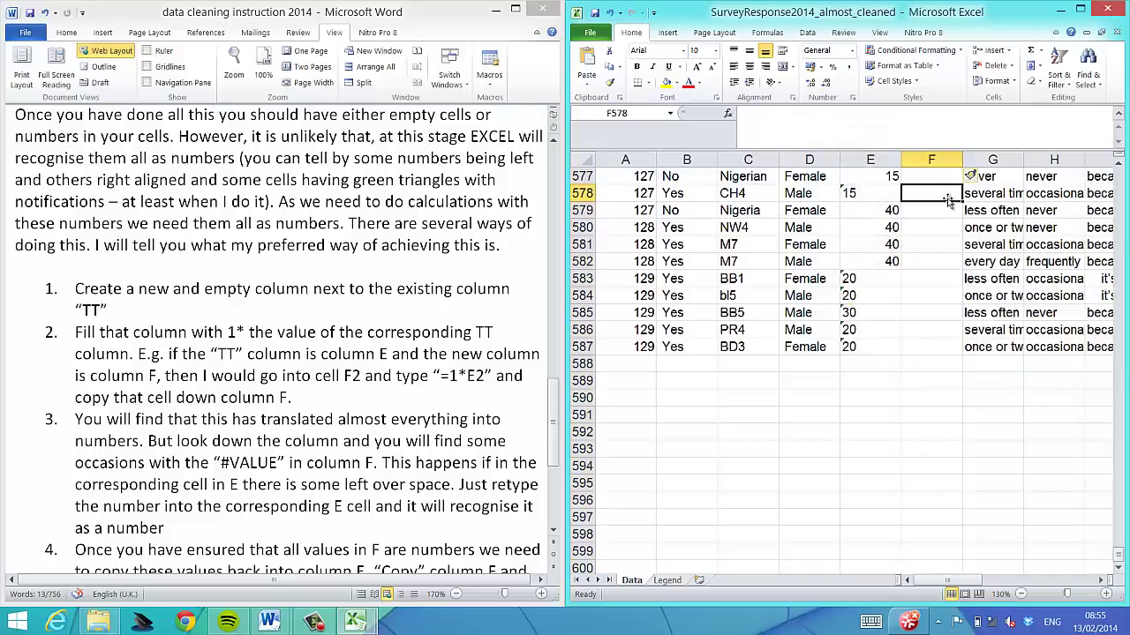
left_click_drag(1119, 560, 1119, 172)
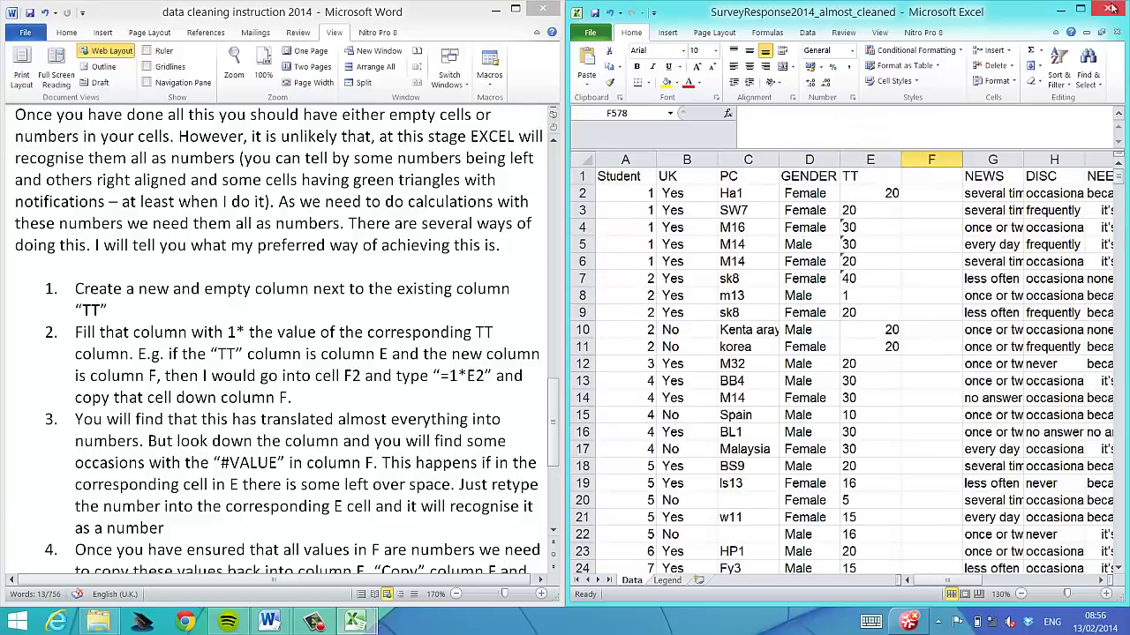
left_click(937, 201)
type("=1*E2")
key("Return")
left_click(951, 196)
double_click(961, 201)
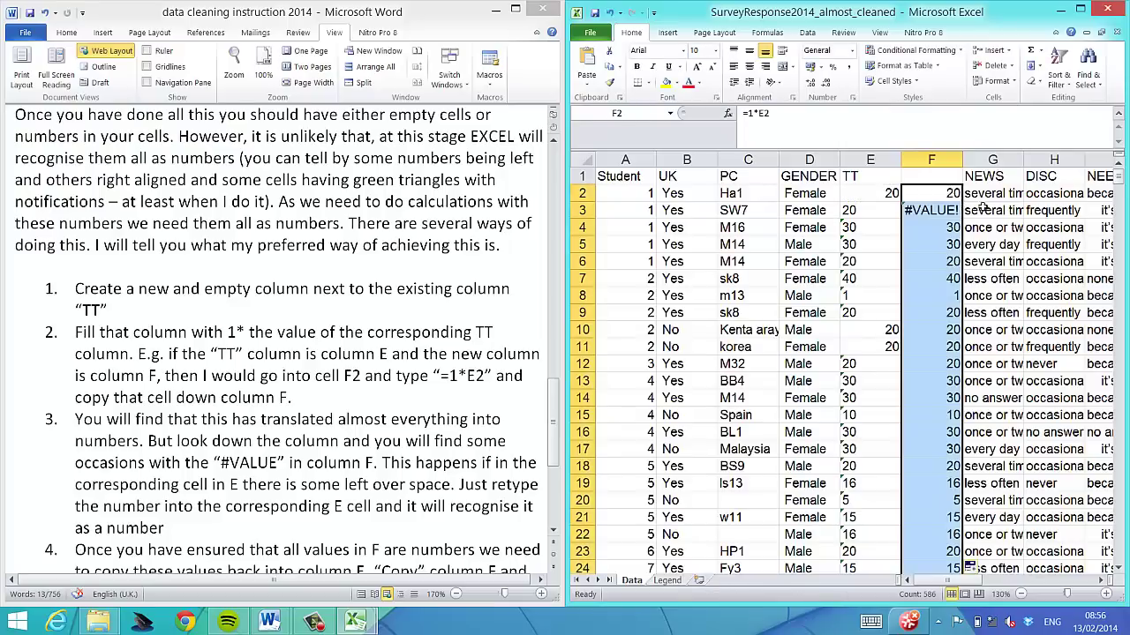
mouse_move(1119, 181)
left_mouse_down()
mouse_move(1124, 446)
mouse_move(1121, 172)
left_mouse_up()
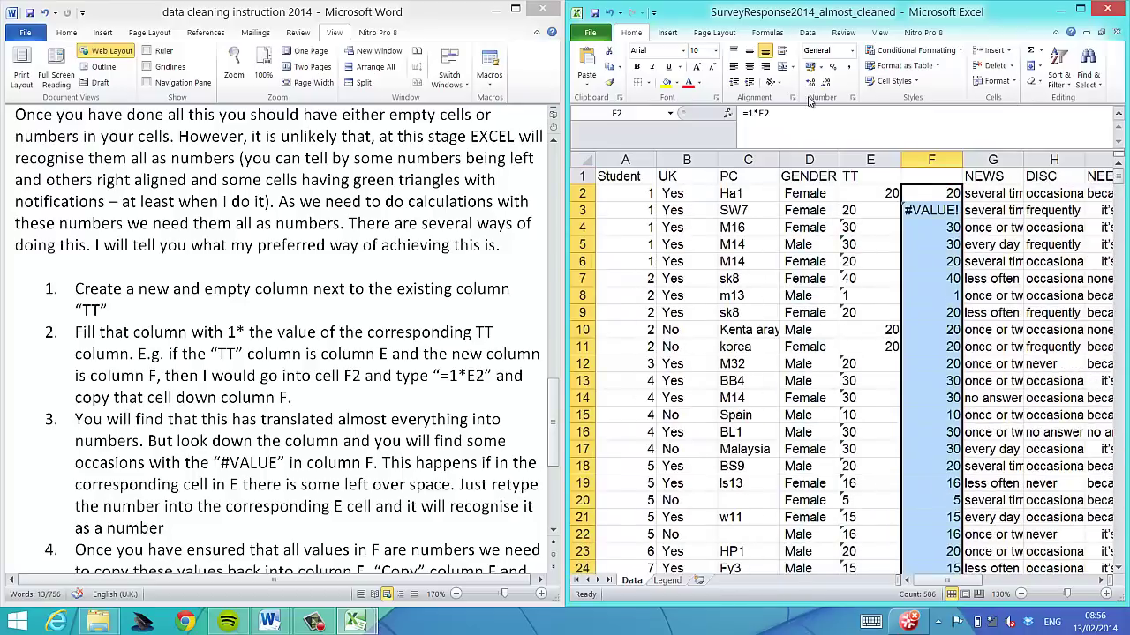
Step: Retype E3 as 20 and the next two text travel times, including E104, as 15
left_click(878, 212)
double_click(770, 117)
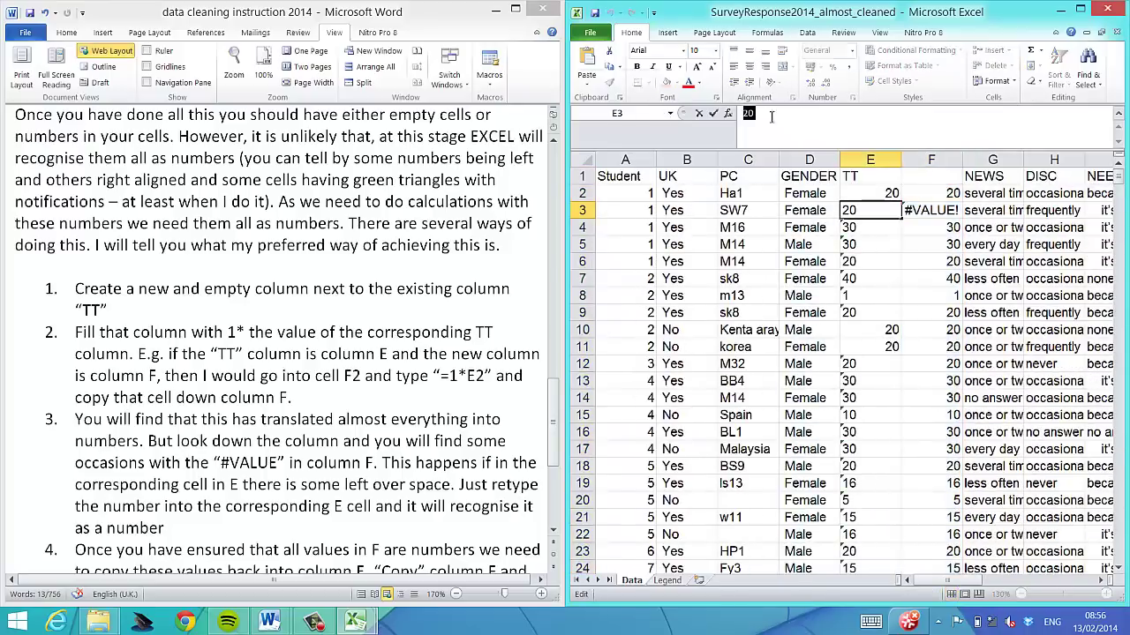
key("Escape")
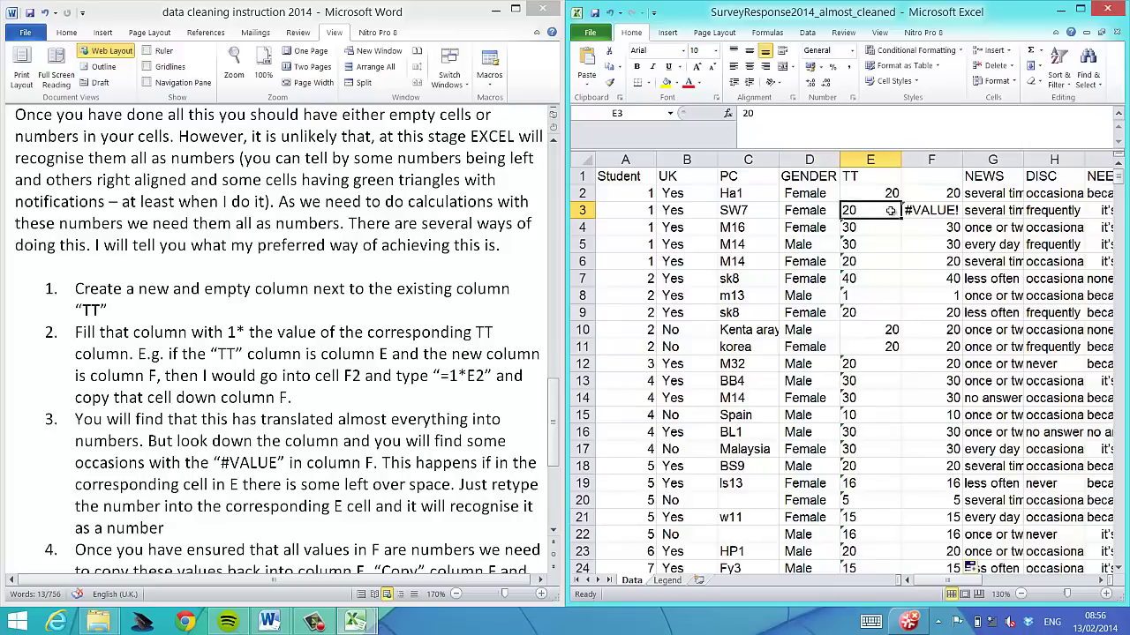
type("20")
key("Return")
key("Down")
key("Down")
key("Down")
key("Down")
key("Down")
key("Down")
key("Down")
key("Down")
key("Down")
key("Down")
key("Down")
key("Down")
key("Down")
key("Down")
key("Down")
key("Down")
key("Down")
key("Down")
key("Down")
key("Down")
key("Down")
key("Down")
key("Down")
key("Down")
key("Down")
key("Down")
key("Down")
key("Down")
key("Down")
key("Down")
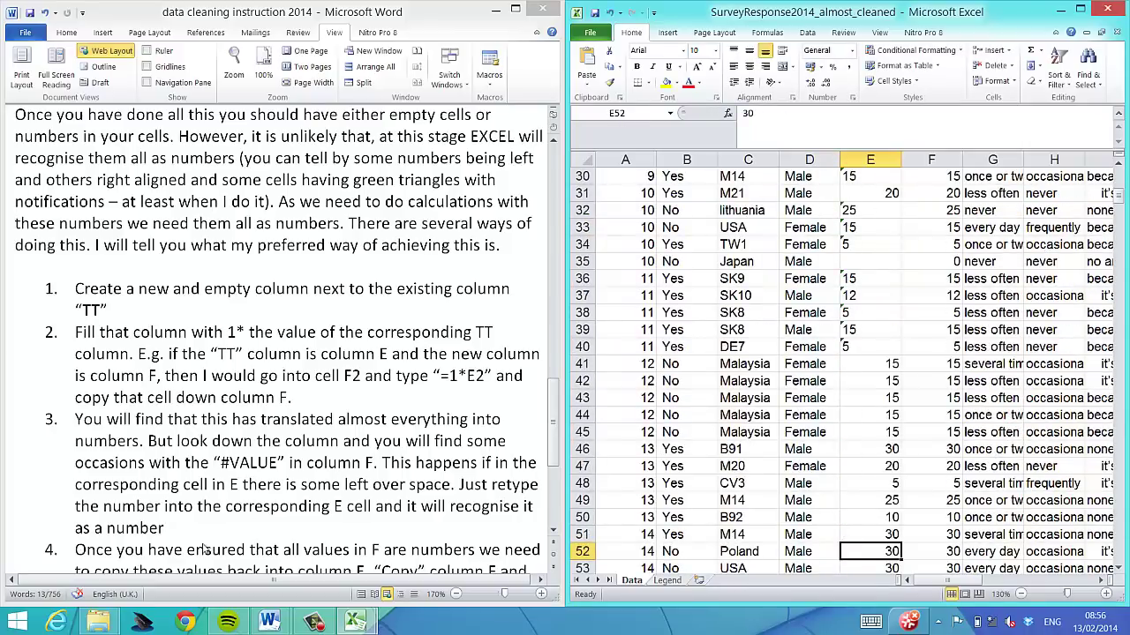
left_click_drag(168, 528, 45, 444)
left_click(949, 386)
scroll(948, 388, "down", 15)
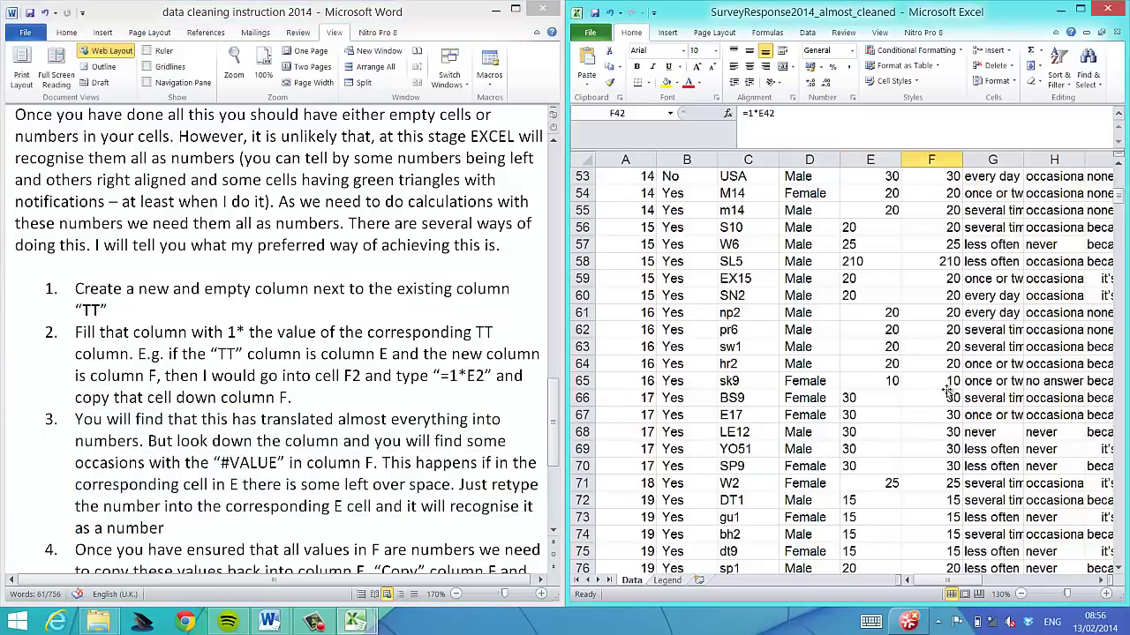
left_click(949, 397)
key("Down")
key("Down")
key("Down")
key("Down")
key("Down")
key("Down")
key("Down")
key("Down")
key("Down")
type("15")
key("Return")
scroll(946, 389, "down", 8)
key("Down")
key("Down")
key("Down")
key("Down")
key("Down")
key("Down")
key("Down")
key("Down")
key("Down")
key("Down")
key("Down")
key("Down")
key("Down")
key("Down")
key("Down")
key("Down")
key("Down")
key("Down")
key("Down")
key("Down")
key("Up")
key("Up")
key("Up")
key("Up")
key("Up")
key("Up")
key("Up")
key("Up")
key("Up")
key("Up")
key("Up")
key("Up")
key("Up")
key("Up")
key("Up")
key("Up")
key("Up")
key("Left")
type("15")
key("Return")
Step: Retype E156 (20), E168 (25), E213, E214, E267 (20), E269 (10) and E284 (20) as numbers
key("Right")
key("Down")
key("Down")
key("Down")
key("Down")
key("Down")
key("Down")
key("Down")
key("Down")
key("Down")
key("Down")
key("Down")
key("Down")
key("Down")
key("Down")
key("Down")
key("Down")
key("Down")
key("Down")
key("Down")
key("Down")
key("Down")
key("Down")
key("Down")
key("Left")
type("20")
key("Return")
key("Down")
key("Down")
key("Down")
key("Down")
key("Down")
key("Down")
key("Down")
key("Down")
key("Down")
key("Down")
key("Down")
type("25")
key("Return")
key("Down")
key("Down")
key("Down")
key("Down")
key("Down")
key("Down")
key("Down")
key("Down")
key("Down")
key("Down")
key("Down")
key("Down")
key("Down")
key("Down")
key("Down")
key("Down")
key("Down")
key("Down")
key("Down")
key("Down")
key("Up")
key("Up")
type("20")
key("Return")
type("20")
key("Return")
key("Down")
key("Down")
key("Down")
key("Down")
key("Down")
key("Down")
key("Down")
key("Down")
key("Down")
key("Down")
key("Down")
key("Down")
key("Down")
key("Down")
key("Down")
key("Down")
key("Down")
key("Down")
key("Down")
key("Down")
key("Up")
key("Up")
key("Up")
key("Up")
key("Up")
key("Up")
key("Up")
key("Up")
key("Up")
key("Up")
key("Up")
key("Up")
key("Up")
key("Up")
key("Up")
key("Up")
key("Up")
type("20")
key("Return")
key("Down")
type("10")
key("Return")
key("Down")
key("Down")
key("Down")
key("Down")
key("Down")
key("Down")
key("Down")
key("Down")
key("Down")
key("Down")
key("Down")
key("Down")
key("Down")
key("Down")
type("20")
key("Return")
key("Down")
key("Down")
key("Down")
key("Down")
key("Down")
key("Down")
key("Down")
key("Down")
key("Down")
key("Down")
key("Down")
key("Down")
key("Down")
key("Down")
key("Down")
key("Down")
key("Down")
key("Down")
key("Down")
key("Down")
key("Down")
key("Down")
key("Down")
key("Down")
key("Down")
key("Down")
key("Down")
key("Down")
key("Down")
key("Down")
key("Down")
key("Down")
key("Down")
key("Down")
key("Down")
key("Down")
key("Down")
key("Down")
key("Down")
key("Down")
key("Down")
key("Down")
key("Down")
key("Down")
key("Down")
key("Down")
key("Down")
key("Down")
key("Down")
key("Down")
key("Down")
key("Down")
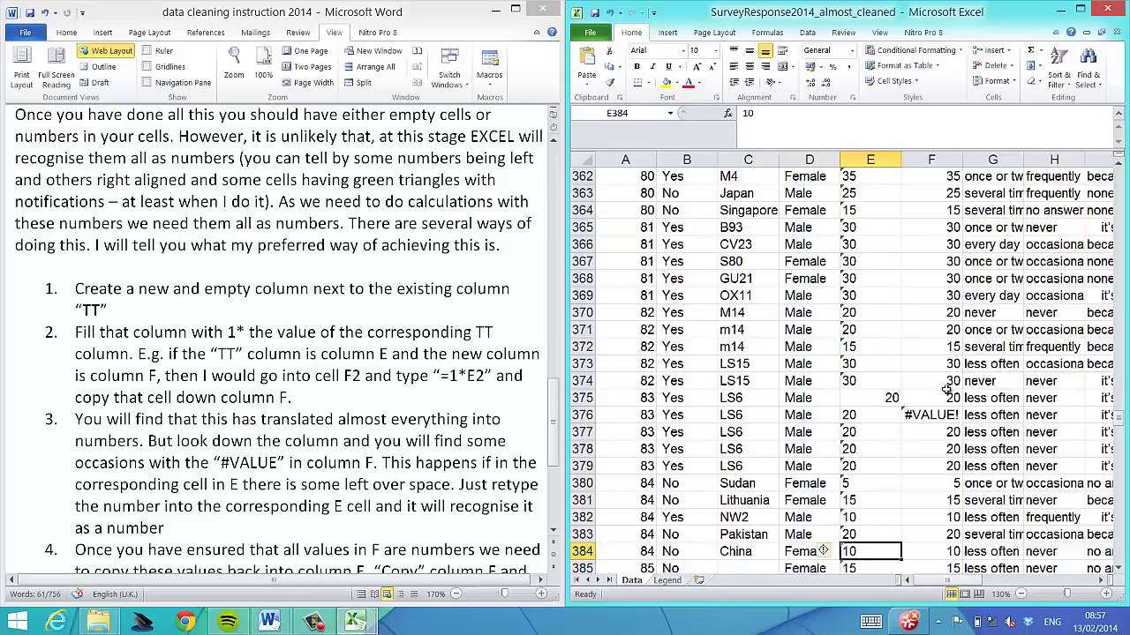
Step: Run a Find and Replace across the travel-time column E
left_click(870, 159)
left_click(1087, 75)
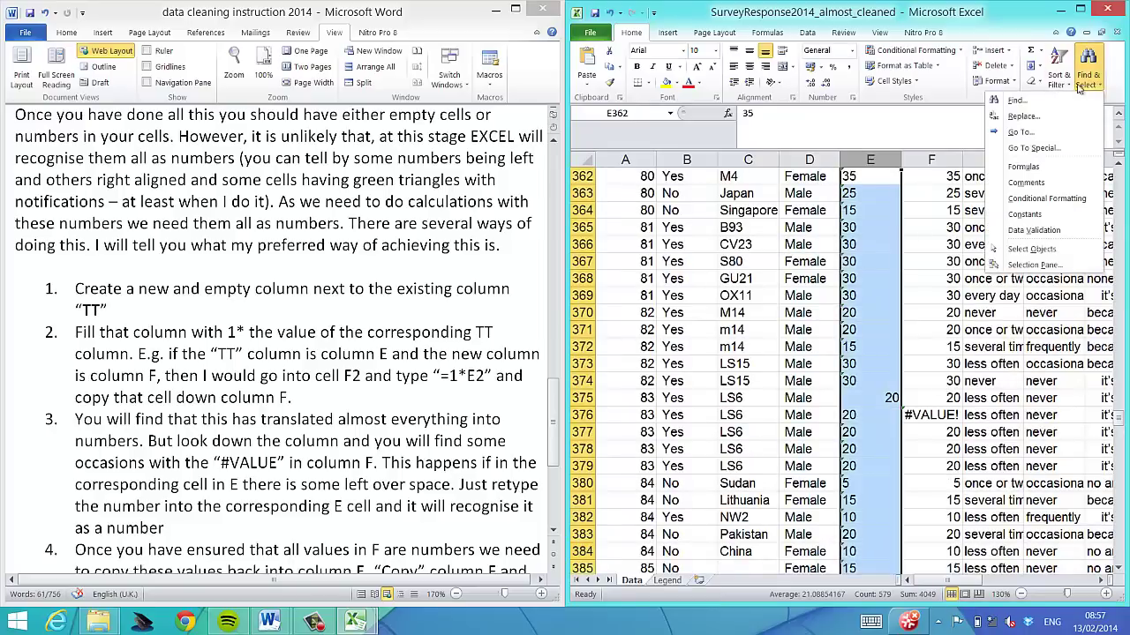
left_click(1024, 116)
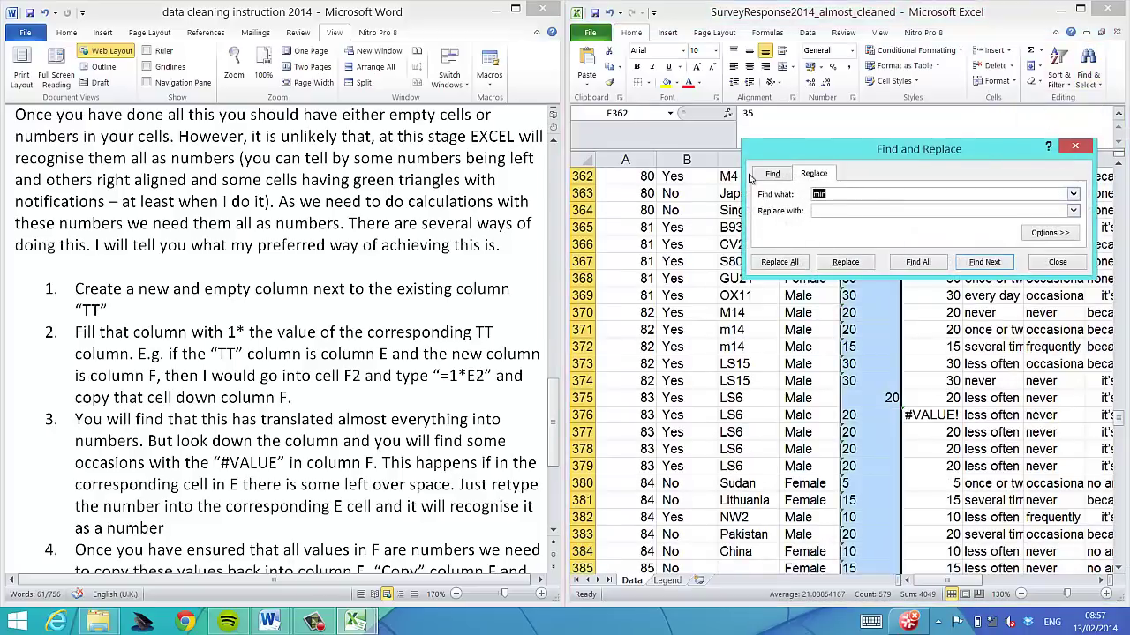
left_click(775, 263)
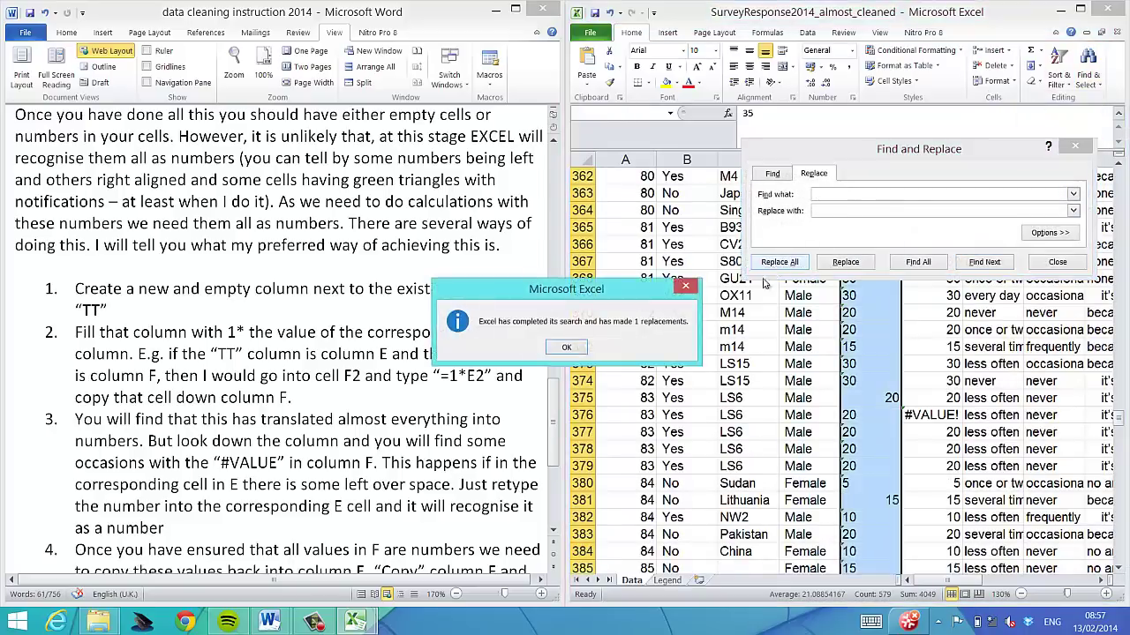
left_click(567, 348)
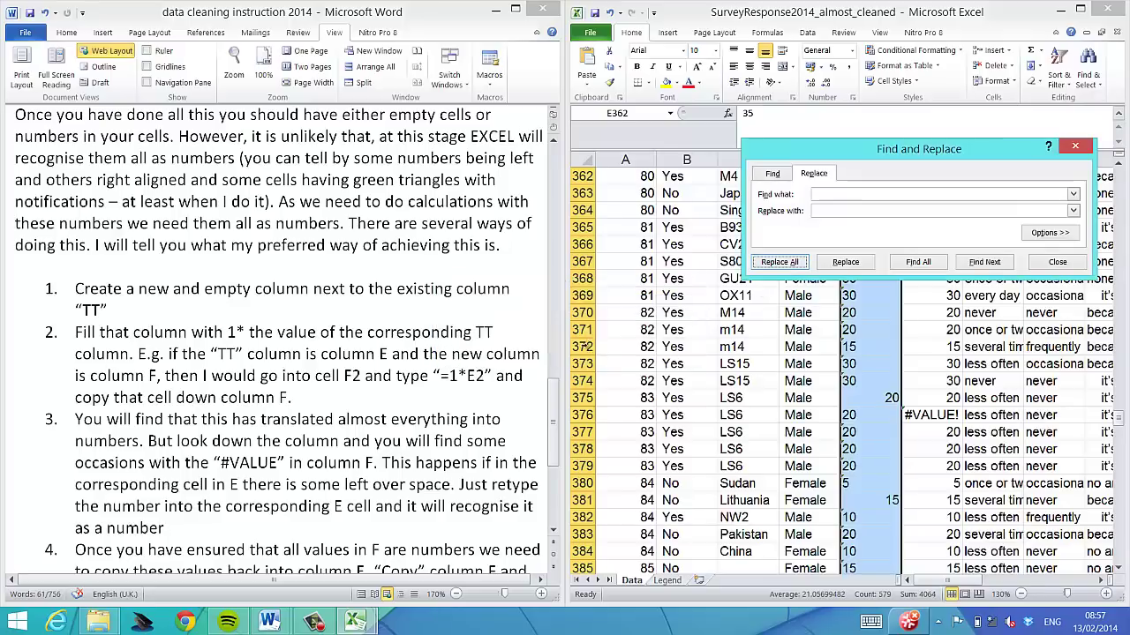
left_click(1057, 263)
Step: Retype E376 as 20, E455 as 18 and E492 as 15
left_click(865, 415)
type("2")
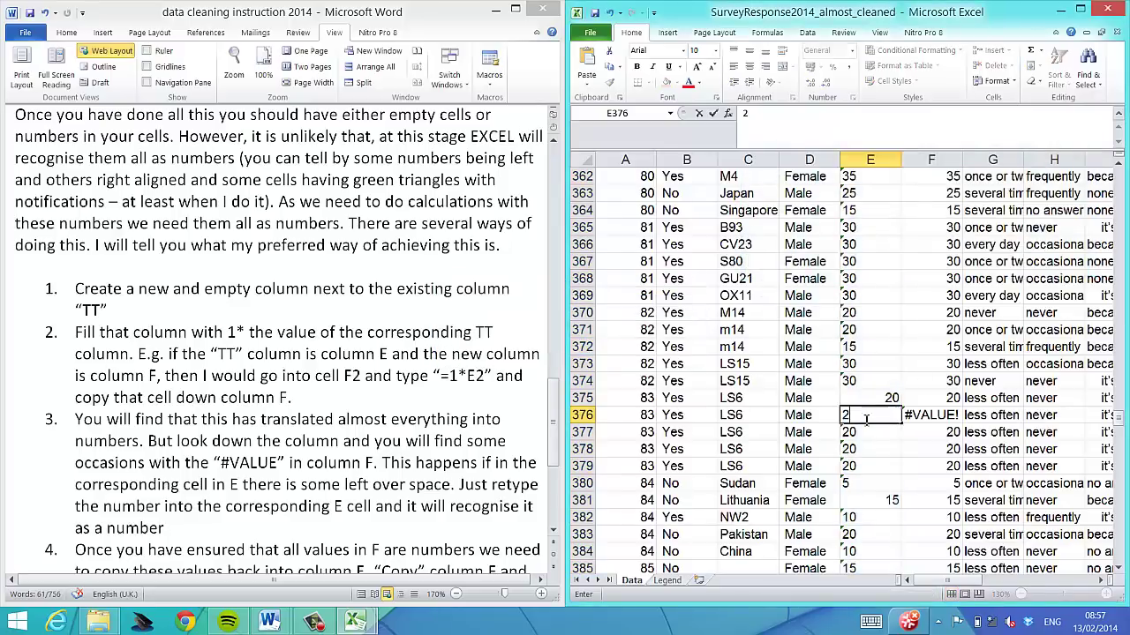
key("Return")
key("Down")
key("Down")
key("Down")
key("Down")
key("Down")
key("Down")
key("Down")
key("Down")
key("Down")
key("Down")
key("Down")
key("Down")
key("Down")
key("Down")
key("Down")
key("Down")
key("Down")
key("Down")
key("Down")
key("Down")
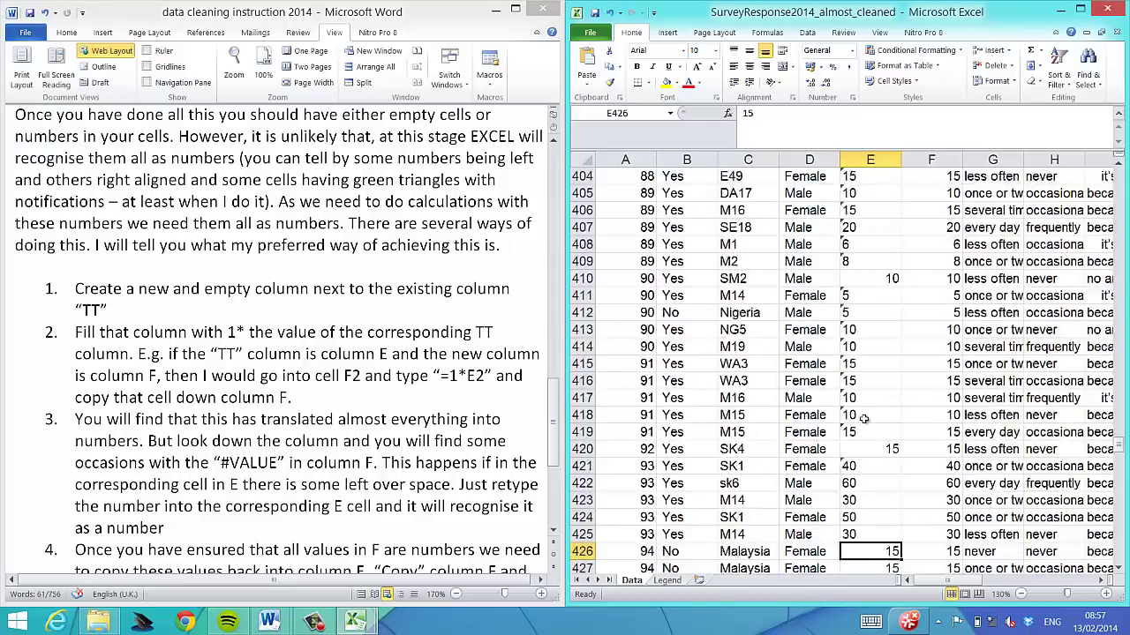
key("Down")
key("Down")
key("Down")
key("Down")
key("Down")
key("Down")
key("Down")
key("Down")
key("Down")
key("Down")
key("Down")
key("Down")
key("Up")
key("Up")
key("Up")
key("Up")
key("Up")
key("Up")
key("Up")
key("Up")
key("Up")
key("Up")
key("Up")
key("Up")
key("Up")
type("18")
key("Return")
key("Down")
key("Down")
key("Down")
key("Down")
key("Down")
key("Down")
key("Down")
key("Down")
key("Down")
key("Down")
key("Down")
key("Down")
key("Down")
key("Down")
key("Down")
key("Down")
key("Down")
key("Down")
key("Down")
key("Down")
key("Down")
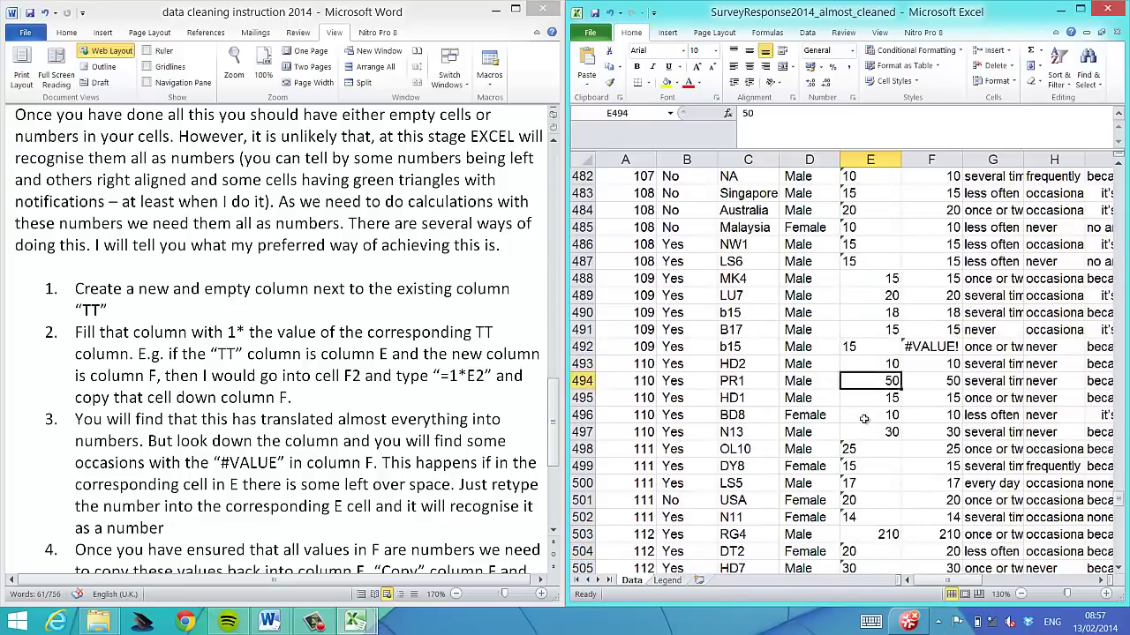
key("Up")
type("15")
key("Return")
key("Down")
key("Down")
key("Down")
key("Down")
key("Down")
key("Down")
key("Down")
key("Down")
key("Down")
key("Down")
key("Down")
key("Down")
key("Down")
key("Down")
key("Down")
key("Down")
key("Down")
key("Down")
key("Down")
key("Down")
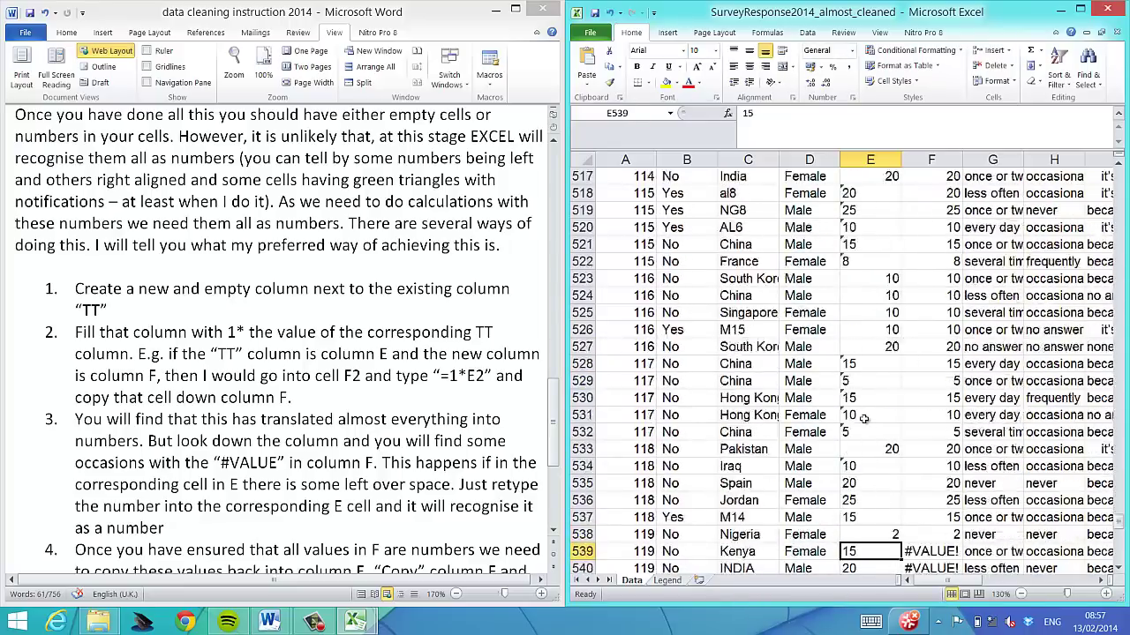
Step: Retype E539–E542 as 15, 20, 5 and 15, then check column F down to row 587
key("Down")
key("Down")
key("Down")
key("Down")
key("Down")
key("Down")
key("Down")
key("Down")
key("Down")
key("Down")
key("Down")
key("Down")
key("Down")
key("Up")
key("Up")
key("Up")
key("Up")
key("Up")
key("Up")
key("Up")
key("Up")
key("Up")
key("Up")
key("Up")
key("Up")
key("Up")
key("Up")
key("Up")
key("Up")
key("Down")
type("15")
key("Return")
type("20")
key("Return")
type("5")
key("Return")
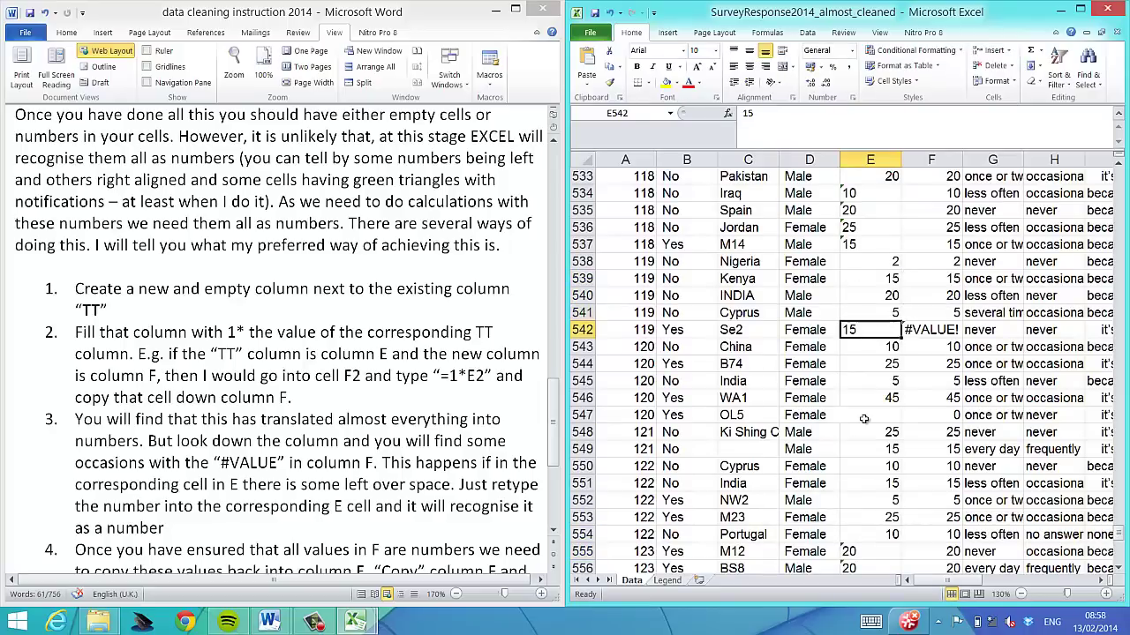
type("15")
key("Return")
key("Down")
key("Down")
key("Down")
key("Down")
key("Down")
key("Down")
key("Down")
key("Down")
key("Down")
key("Down")
key("Down")
key("Down")
key("Down")
key("Down")
key("Down")
key("Down")
key("Down")
key("Down")
key("Down")
key("Down")
key("Down")
key("Down")
key("Down")
key("Down")
key("Down")
key("Down")
key("Down")
key("Down")
key("Down")
key("Down")
key("Down")
key("Down")
key("Down")
key("Down")
key("Down")
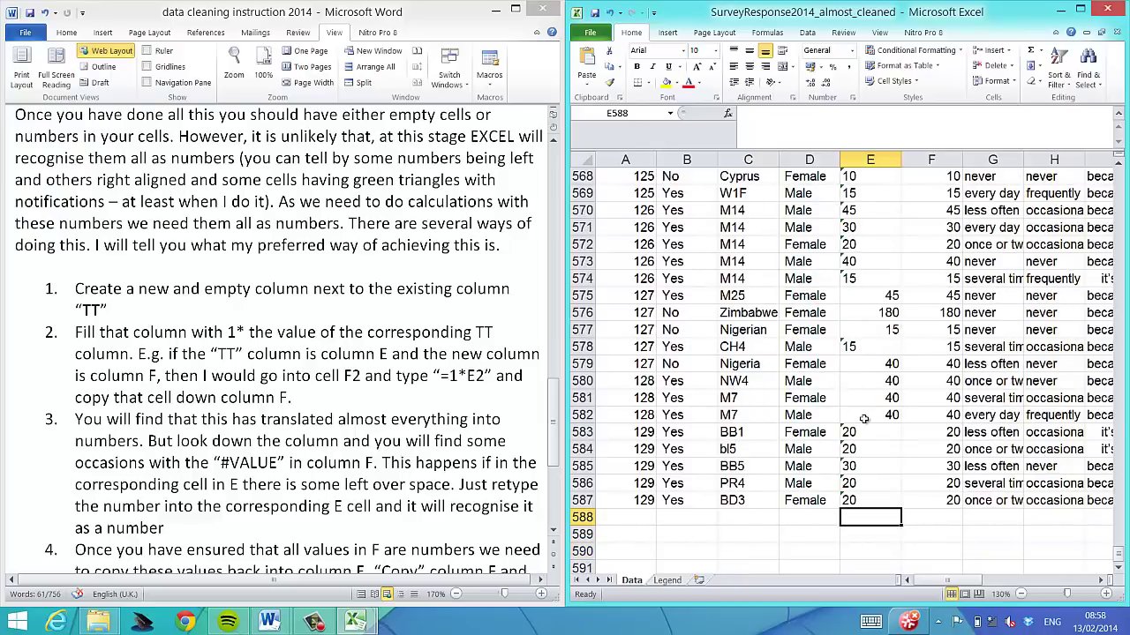
key("Up")
key("Right")
key("shift+Up")
key("shift+Up")
key("shift+Up")
key("shift+Up")
key("shift+Up")
key("shift+Up")
key("shift+Up")
key("shift+Up")
key("shift+Up")
key("shift+Up")
key("shift+Up")
key("shift+Up")
key("shift+Up")
key("shift+Up")
key("shift+Up")
key("shift+Up")
key("shift+Up")
key("shift+Up")
key("shift+Up")
key("shift+Up")
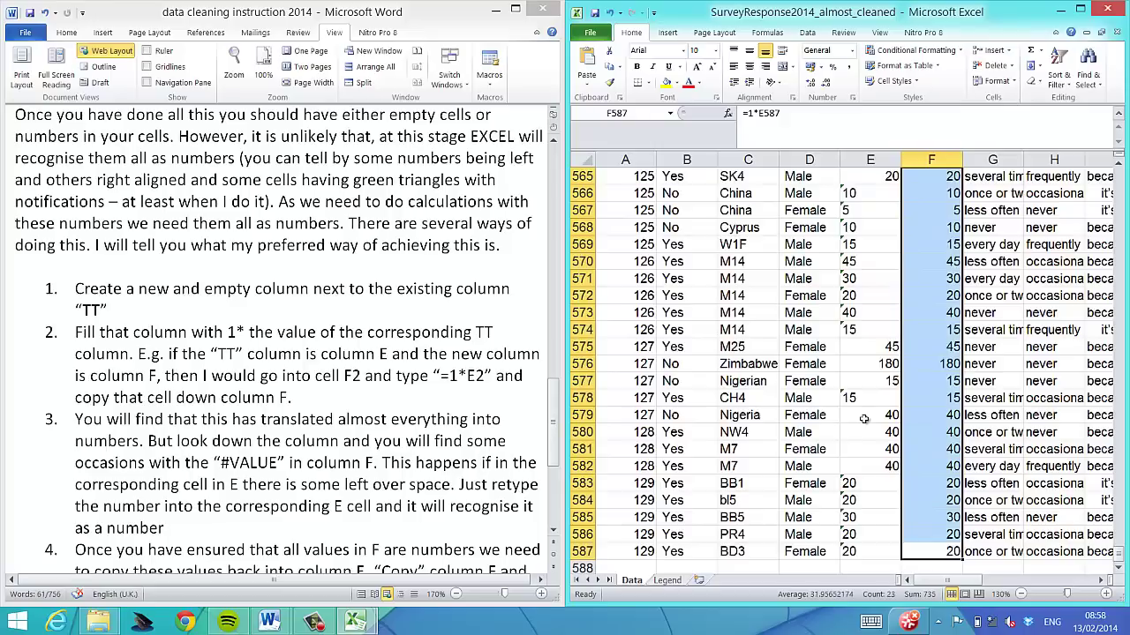
Step: Copy column F's converted numbers and paste them into column E as values only
left_click_drag(1118, 534, 1120, 176)
triple_click(363, 510)
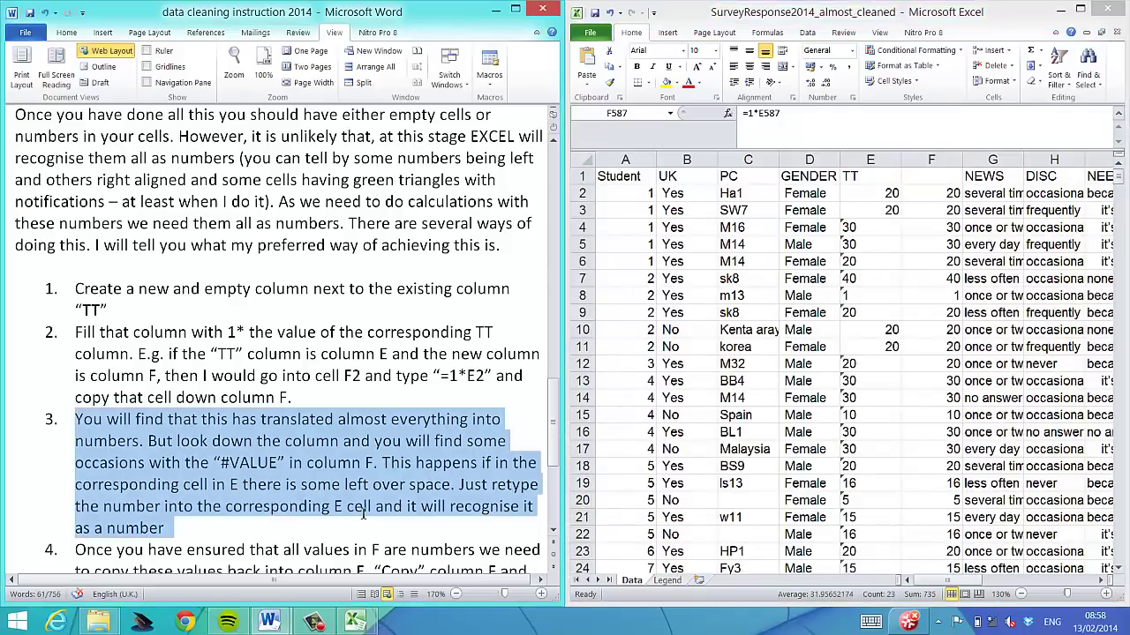
key("Down")
key("Down")
key("Down")
key("Down")
key("Down")
key("Down")
key("Down")
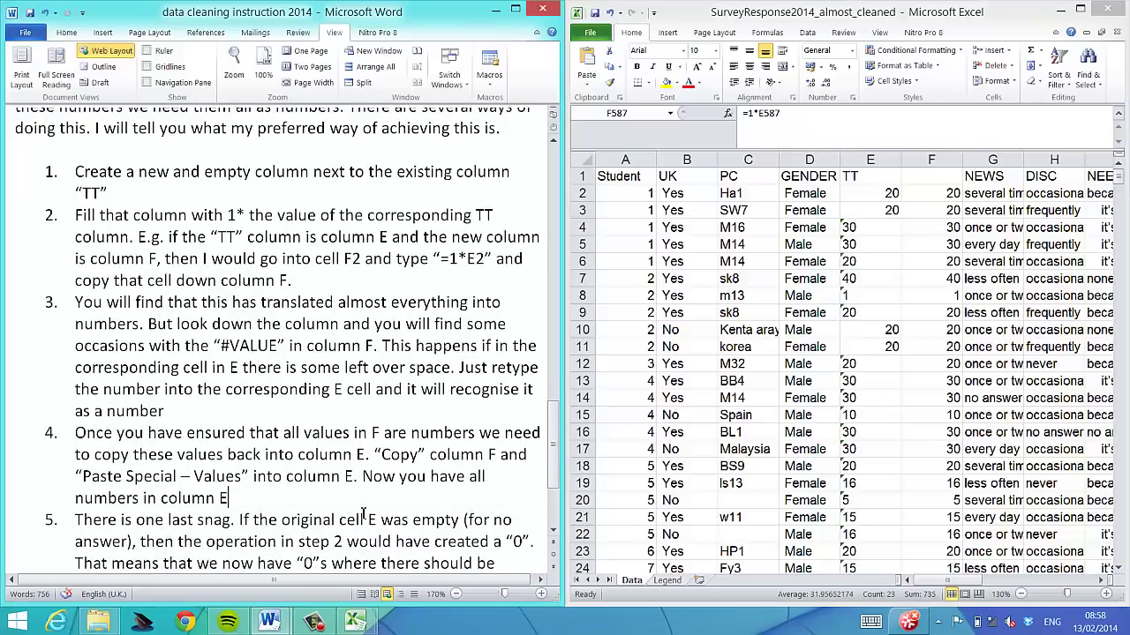
key("shift+Up")
key("shift+Up")
key("shift+Up")
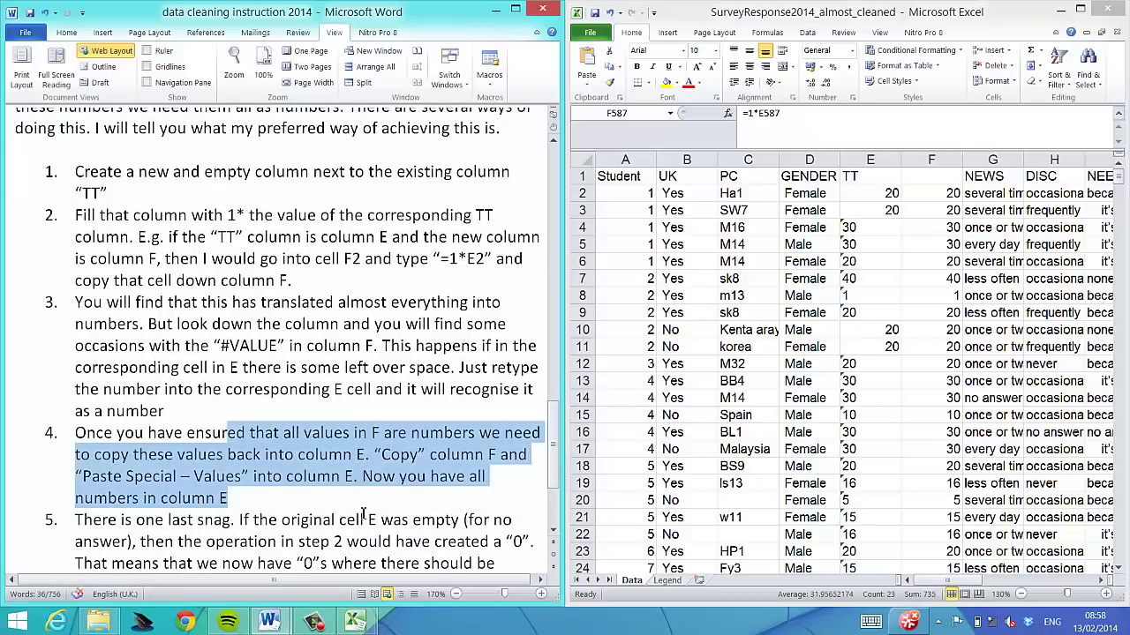
left_click(943, 159)
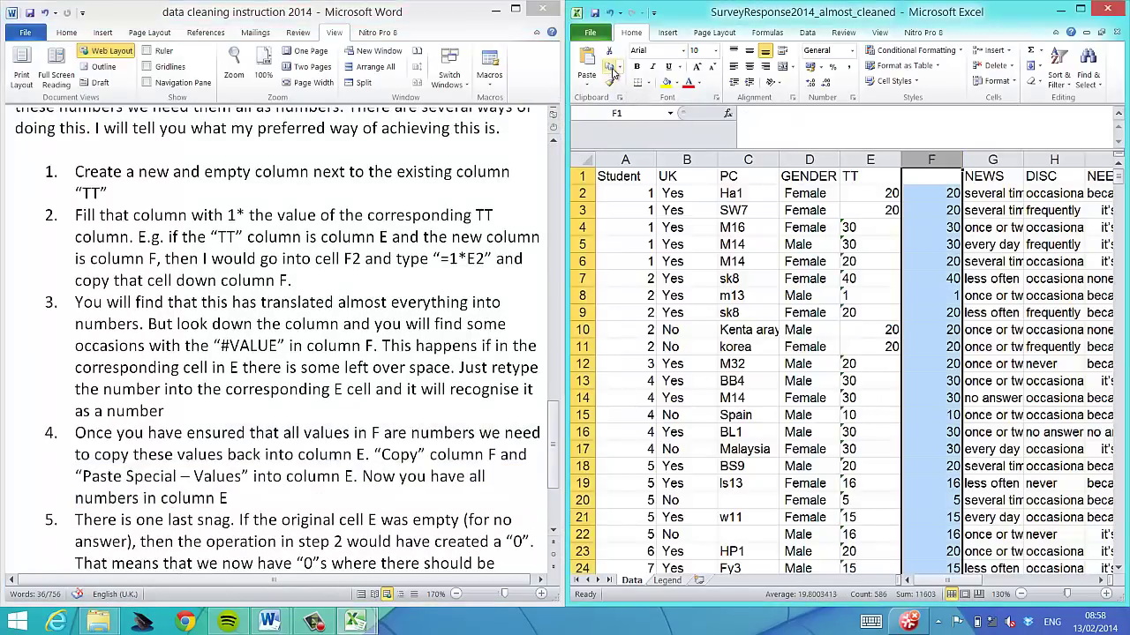
left_click(609, 65)
left_click(870, 159)
left_click(587, 87)
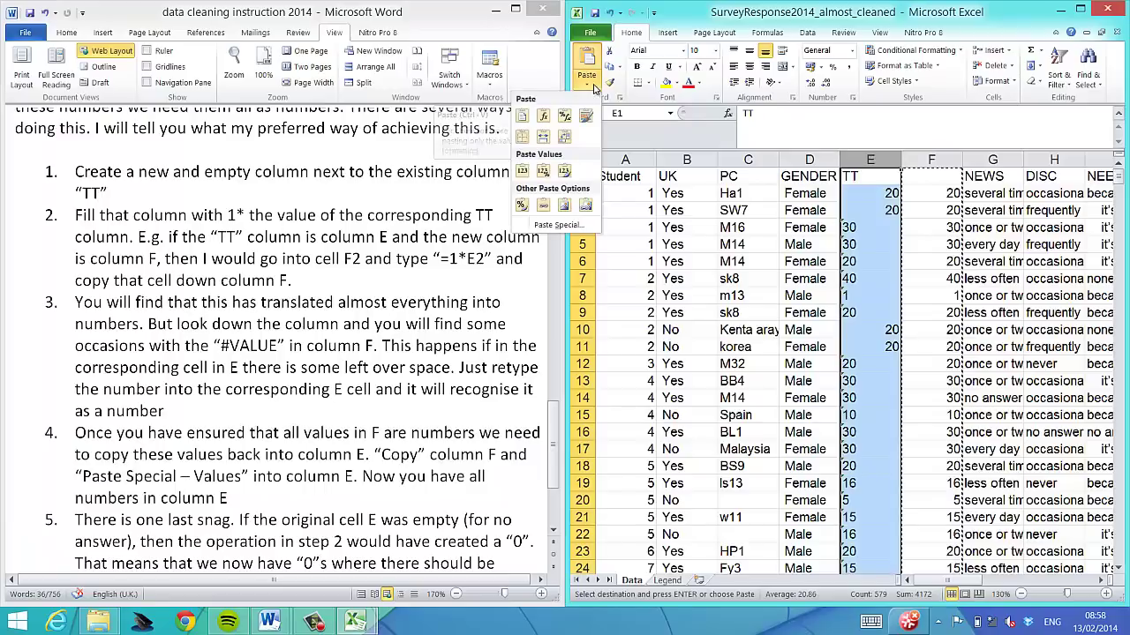
left_click(538, 181)
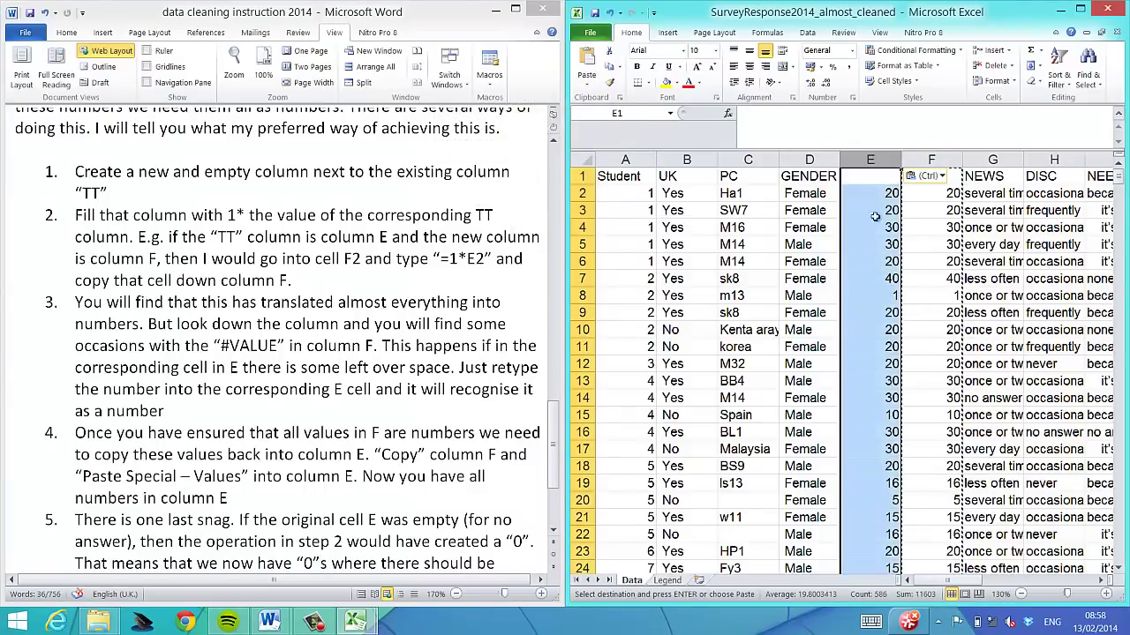
left_click(874, 212)
Step: Delete the helper column F so NEWS returns to column F
left_click(878, 194)
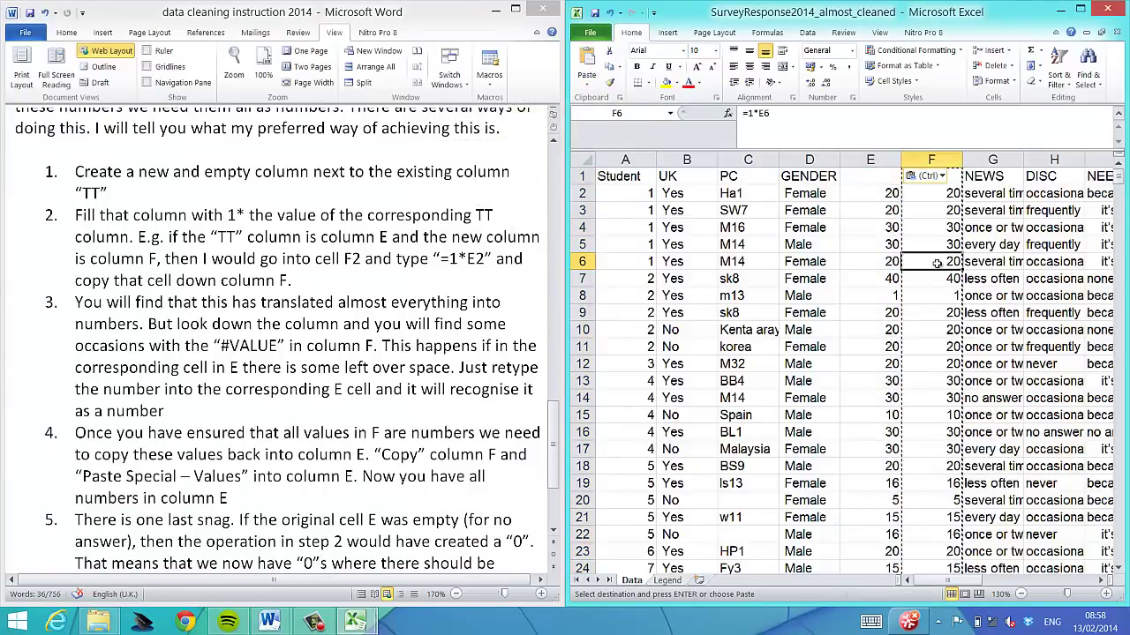
left_click(932, 159)
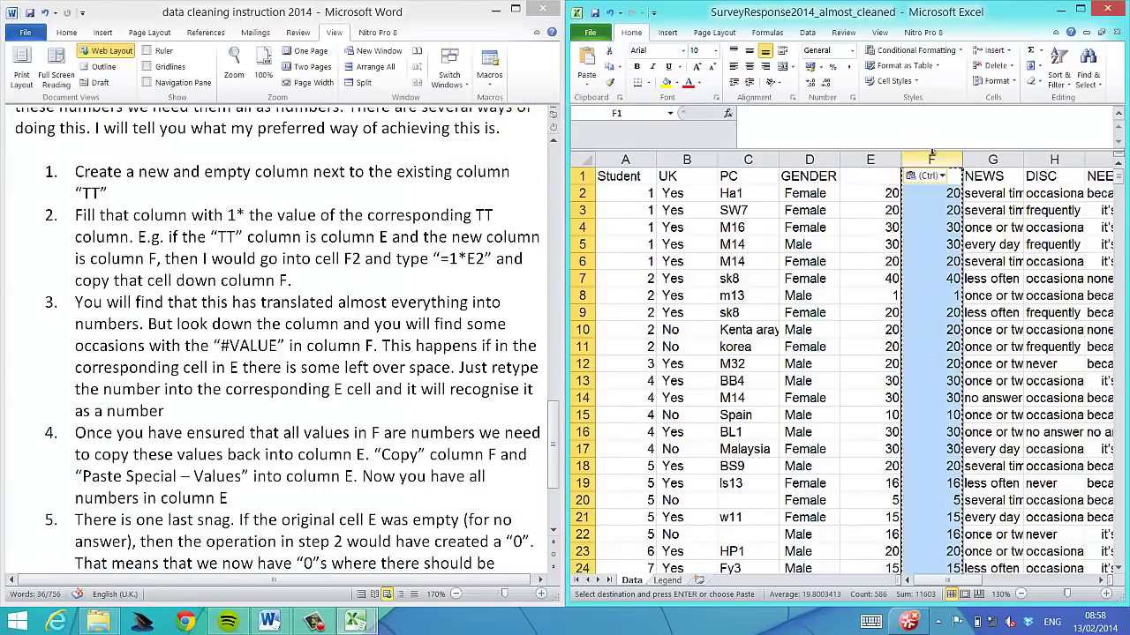
right_click(957, 161)
left_click(885, 270)
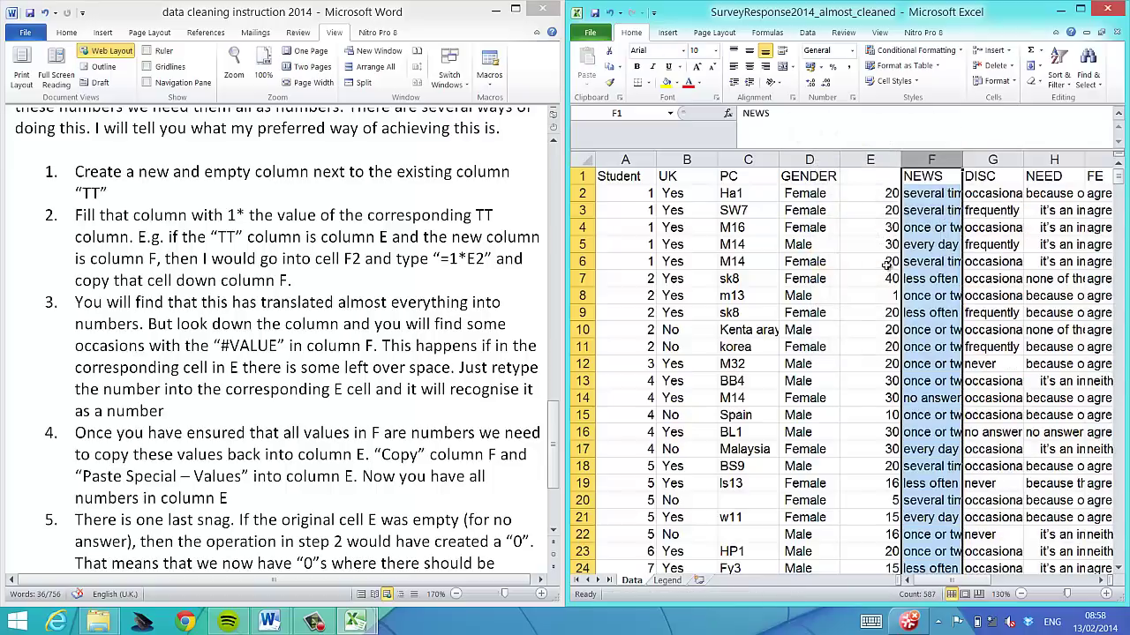
left_click(885, 176)
key("Down")
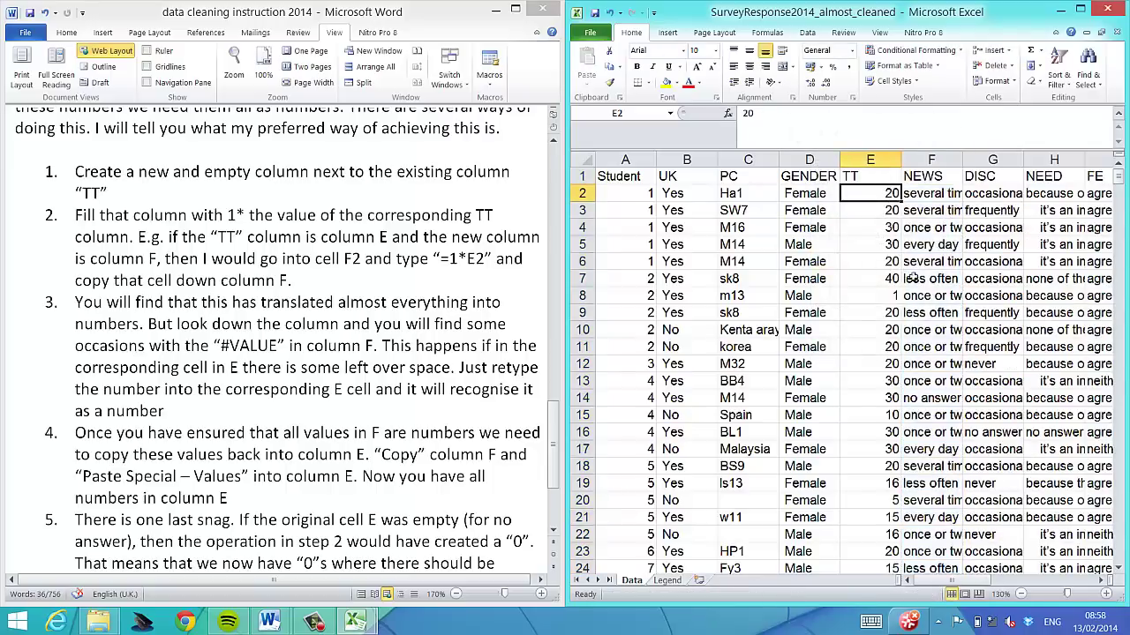
left_click(231, 477)
key("Down")
key("Down")
key("Down")
key("Down")
key("Down")
key("Down")
key("Down")
key("Down")
key("Down")
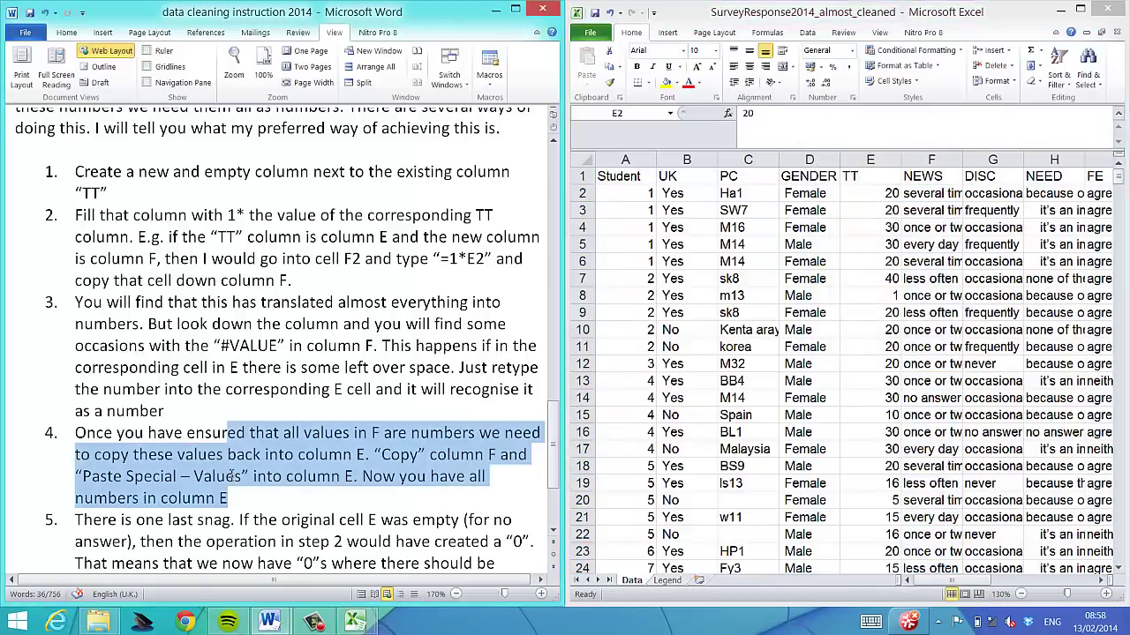
key("shift+End")
key("shift+Up")
key("shift+Up")
key("shift+Up")
key("shift+Up")
key("shift+Up")
key("shift+Up")
key("shift+Up")
key("shift+Left")
key("shift+Left")
key("shift+Left")
key("shift+Left")
key("shift+Left")
key("shift+Left")
key("shift+Left")
key("shift+Left")
key("shift+Left")
key("shift+Left")
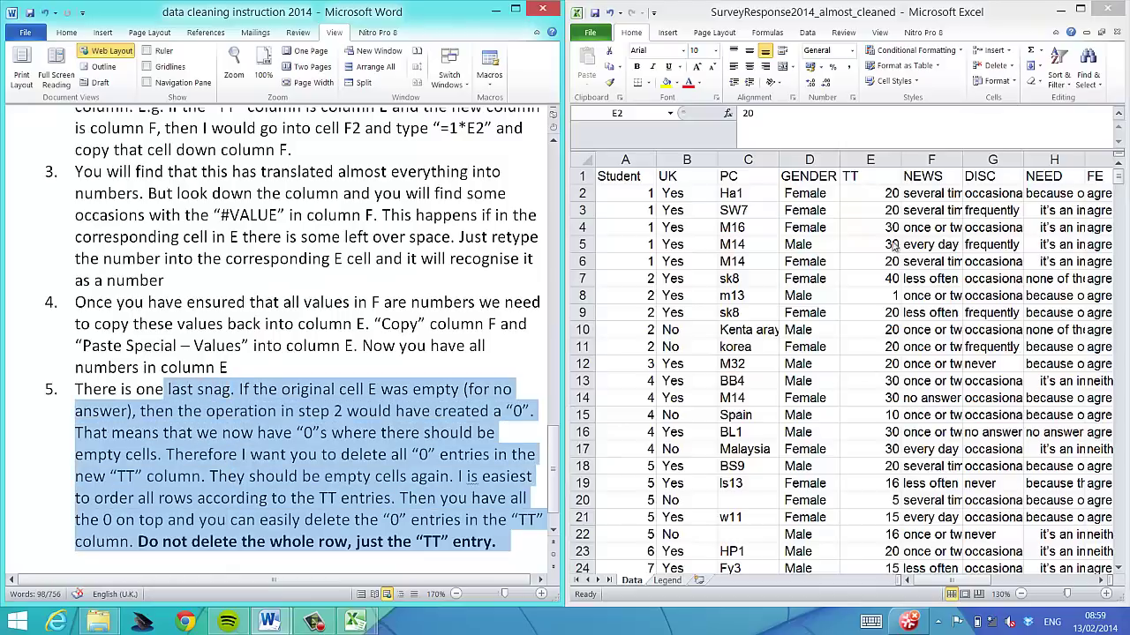
Step: Sort the whole sheet by TT, smallest to largest, treating row 1 as headers
left_click(582, 159)
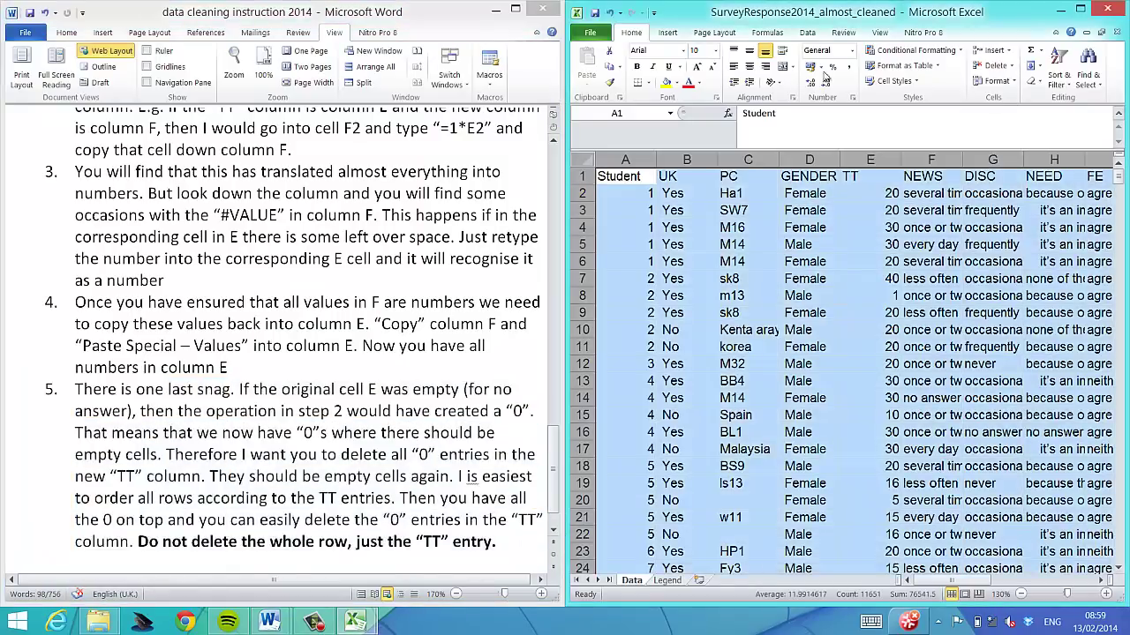
left_click(803, 35)
left_click(743, 67)
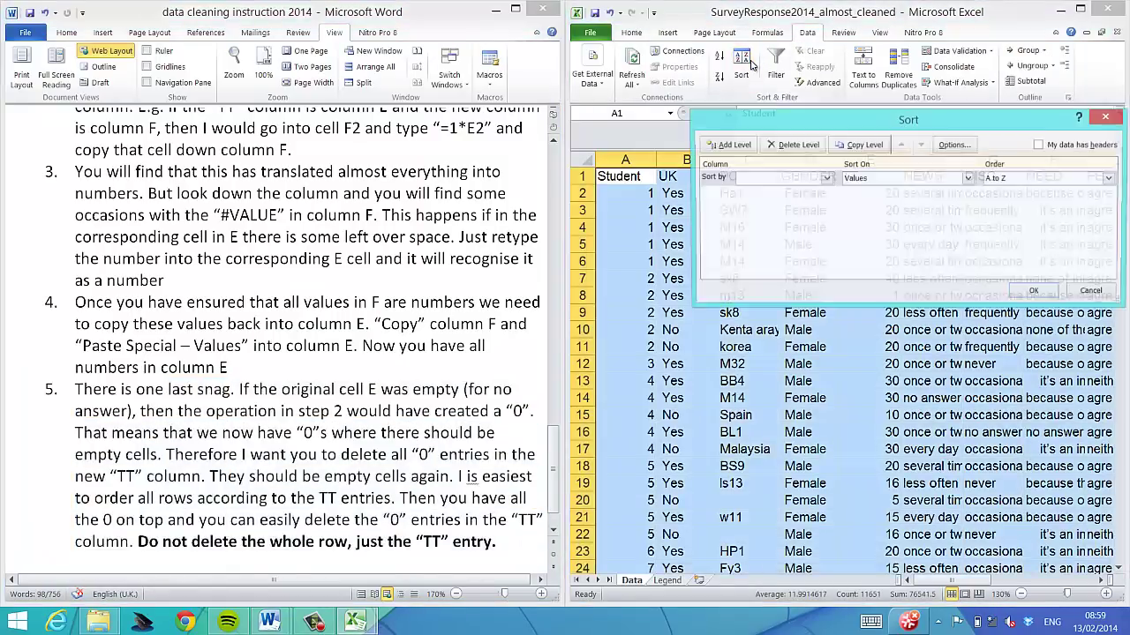
left_click(776, 179)
left_click(1021, 154)
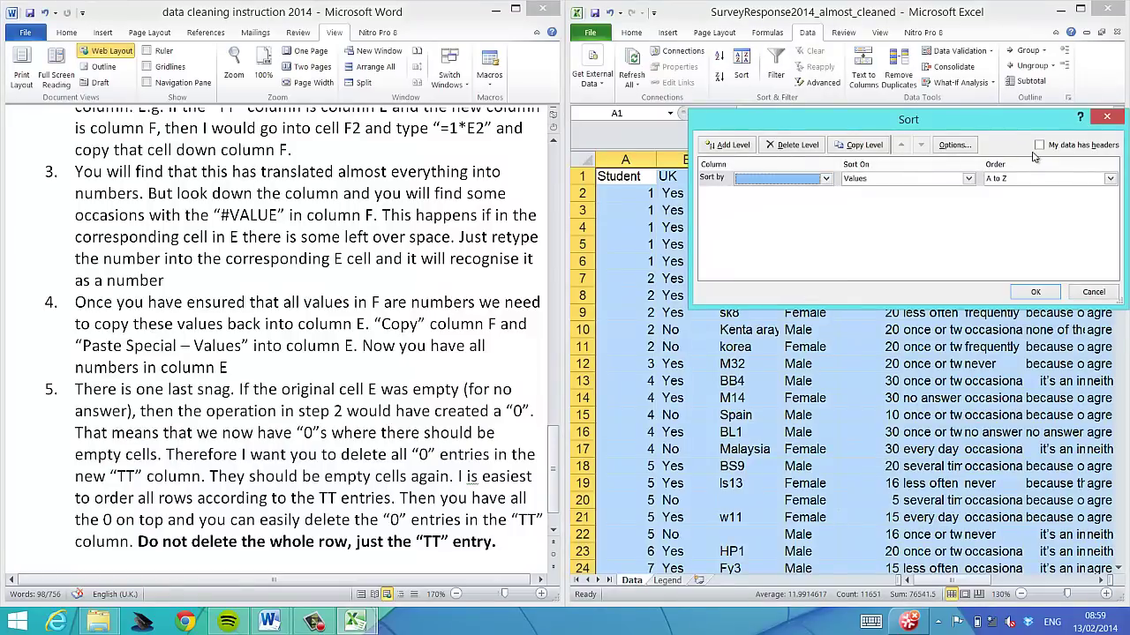
left_click(1039, 145)
left_click(832, 179)
left_click(768, 238)
left_click(1033, 292)
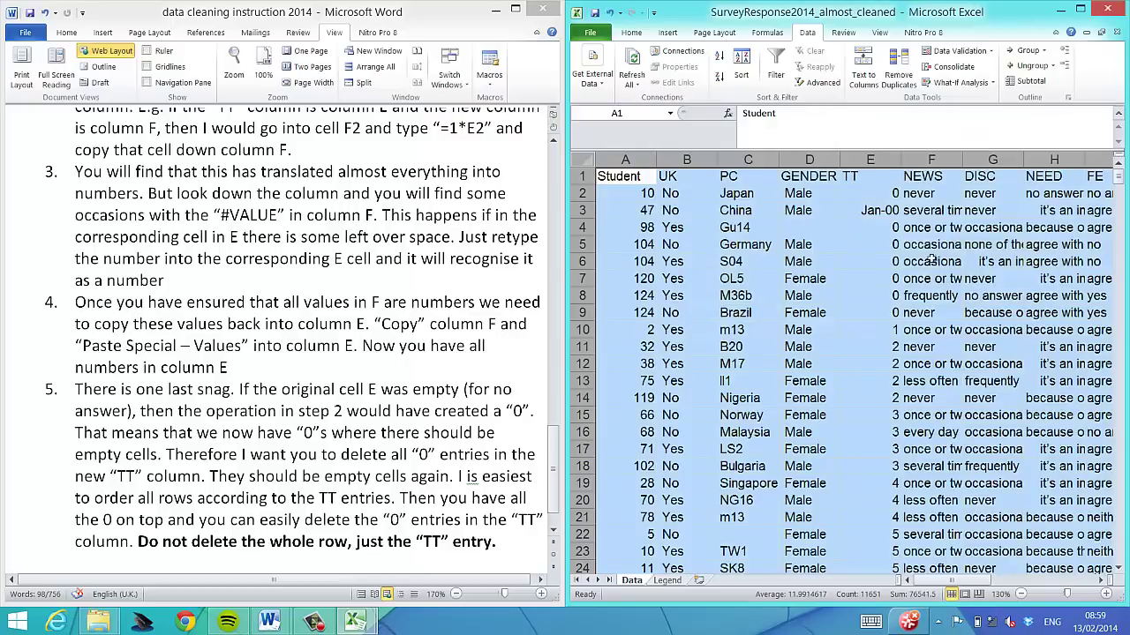
Step: Blank the zero travel-time entries in E2:E9
left_click(870, 210)
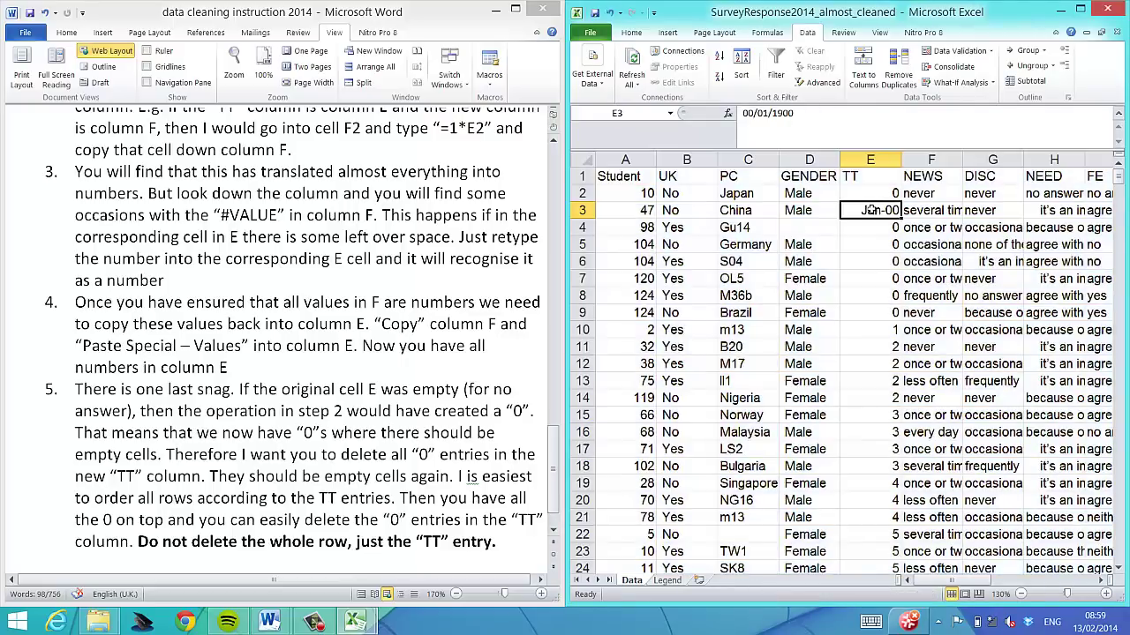
left_click_drag(872, 194, 881, 340)
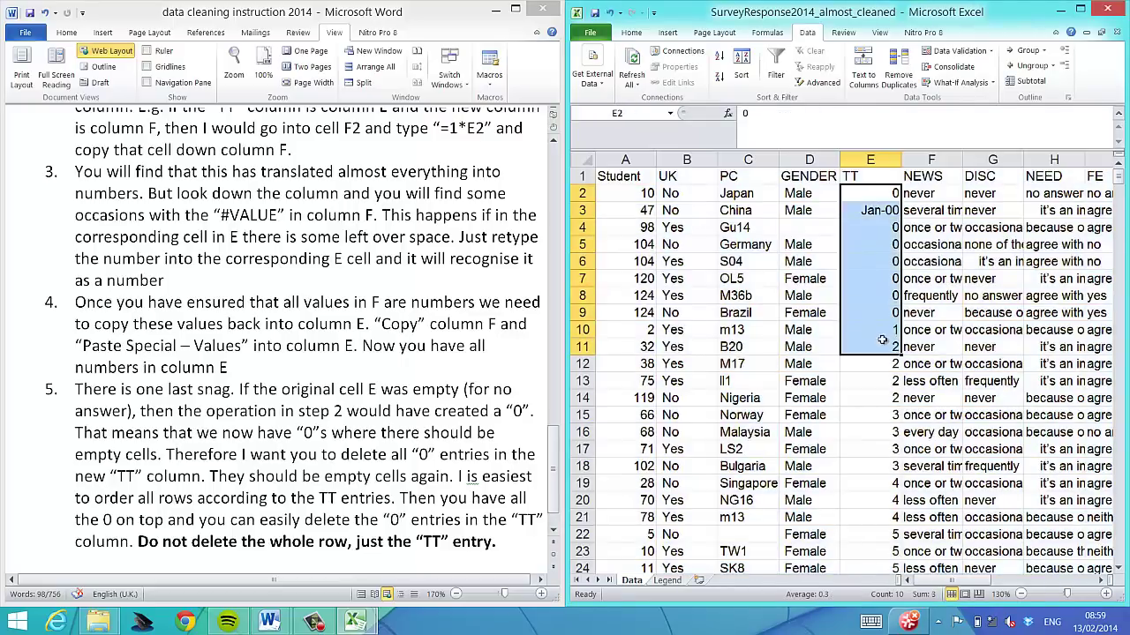
left_click(865, 216)
left_click_drag(867, 194, 866, 316)
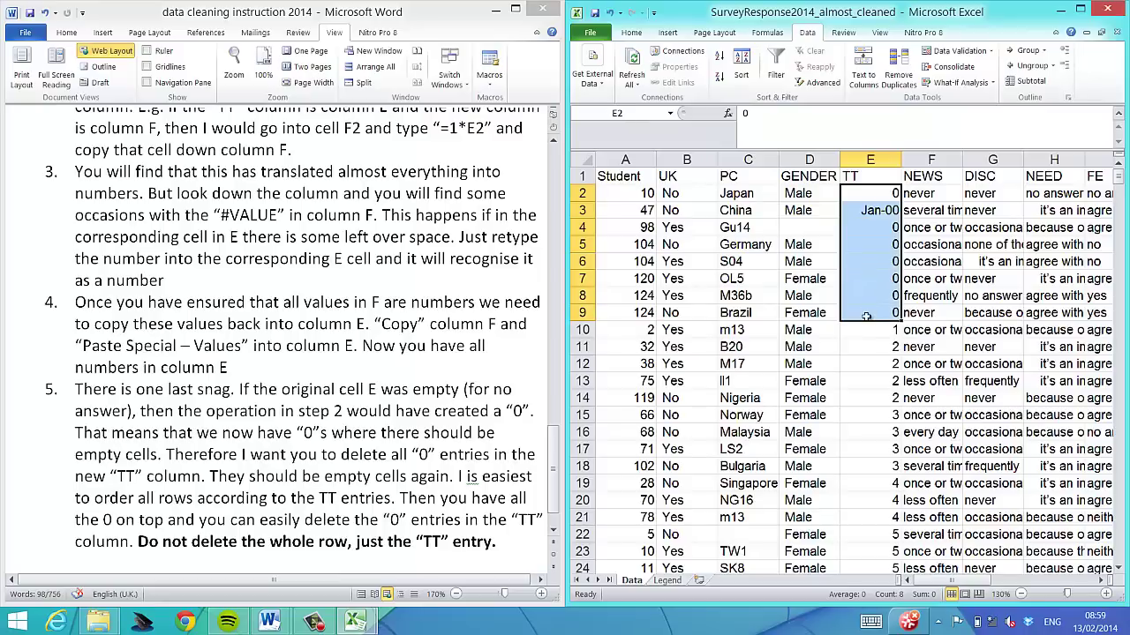
key("Delete")
left_click(865, 365)
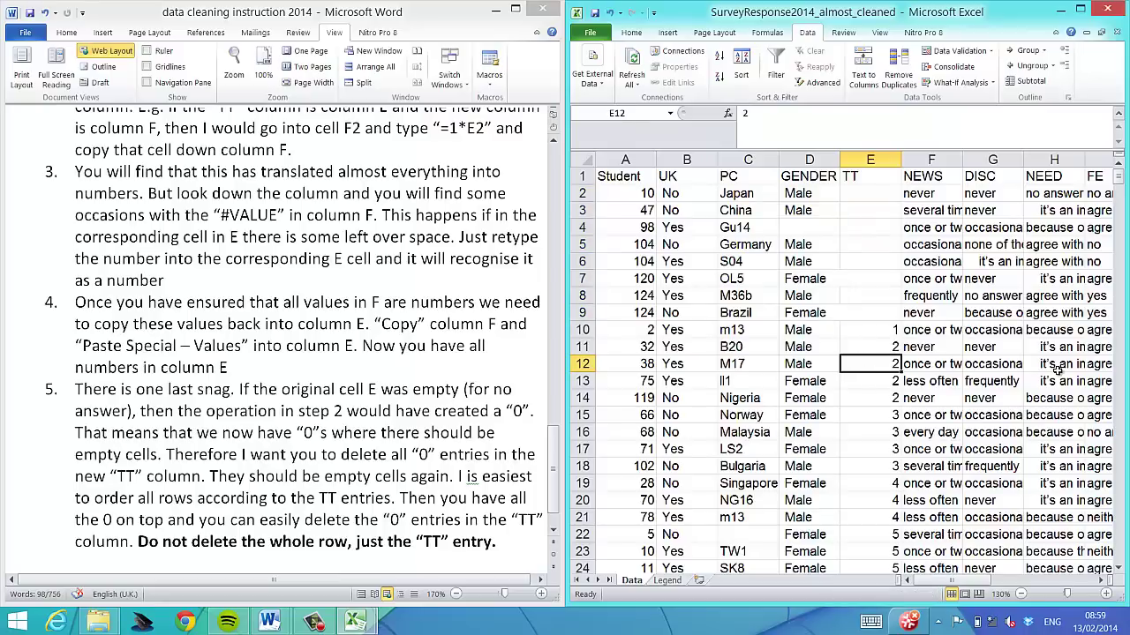
left_click_drag(1114, 411, 1116, 442)
Step: Enter =average(E2:E587) in E589 below the data
left_click(897, 569)
key("Down")
type("=a")
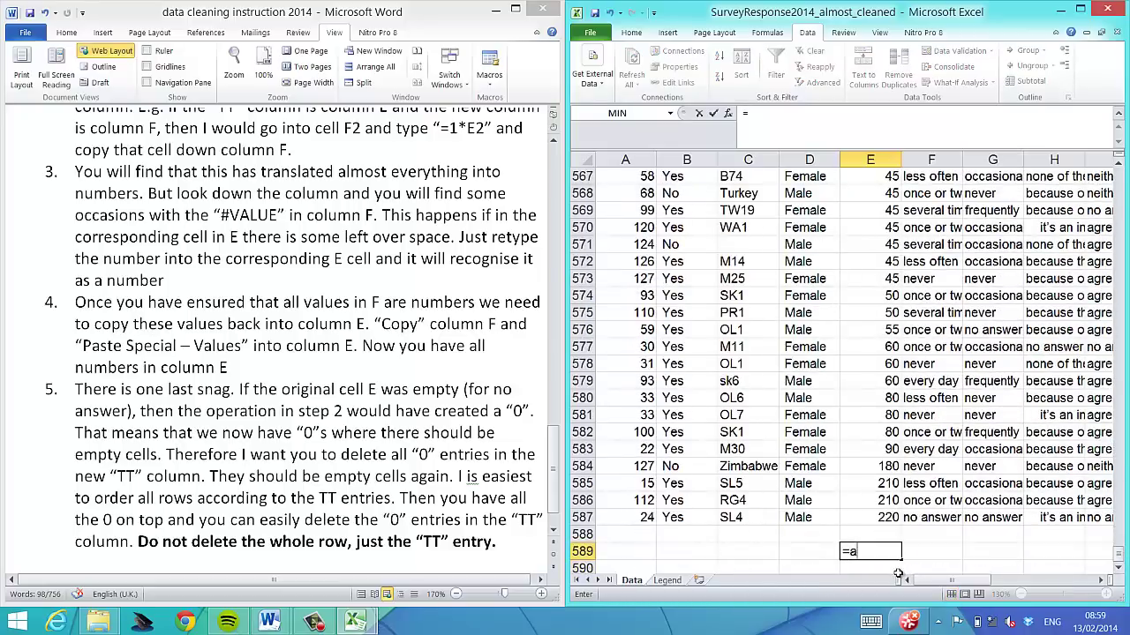
type("verage(")
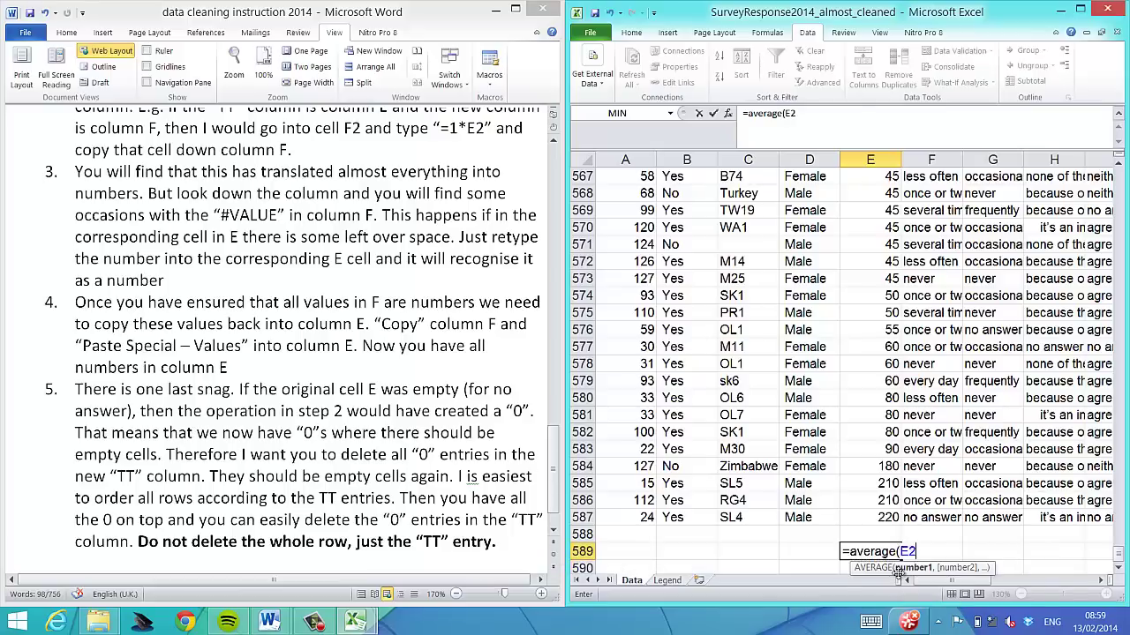
type("E2:E")
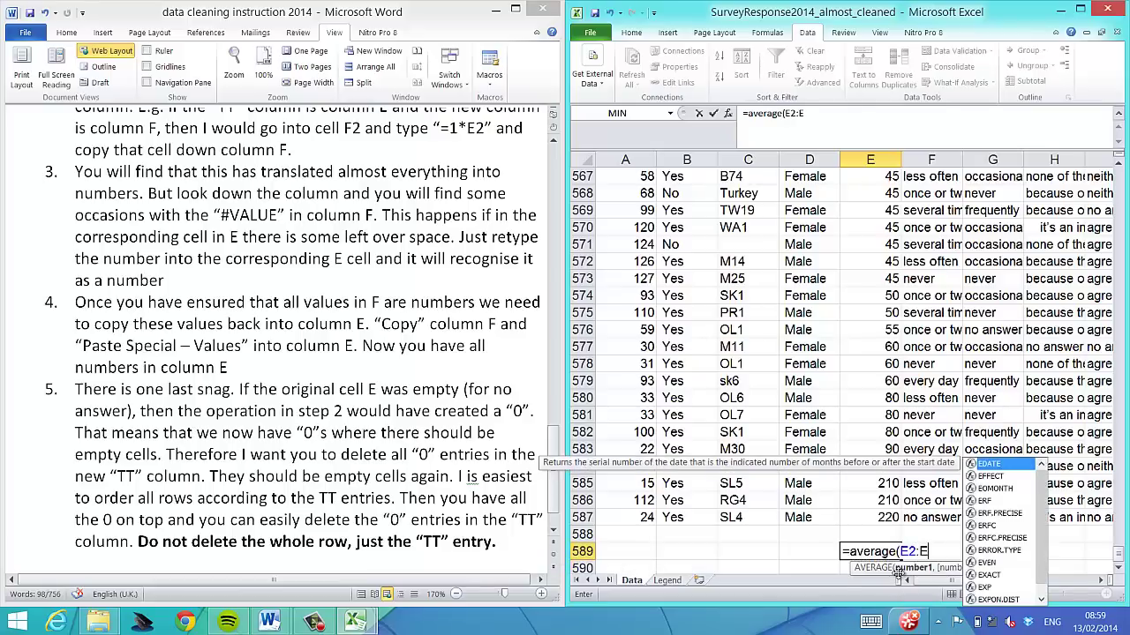
type("587")
key("Return")
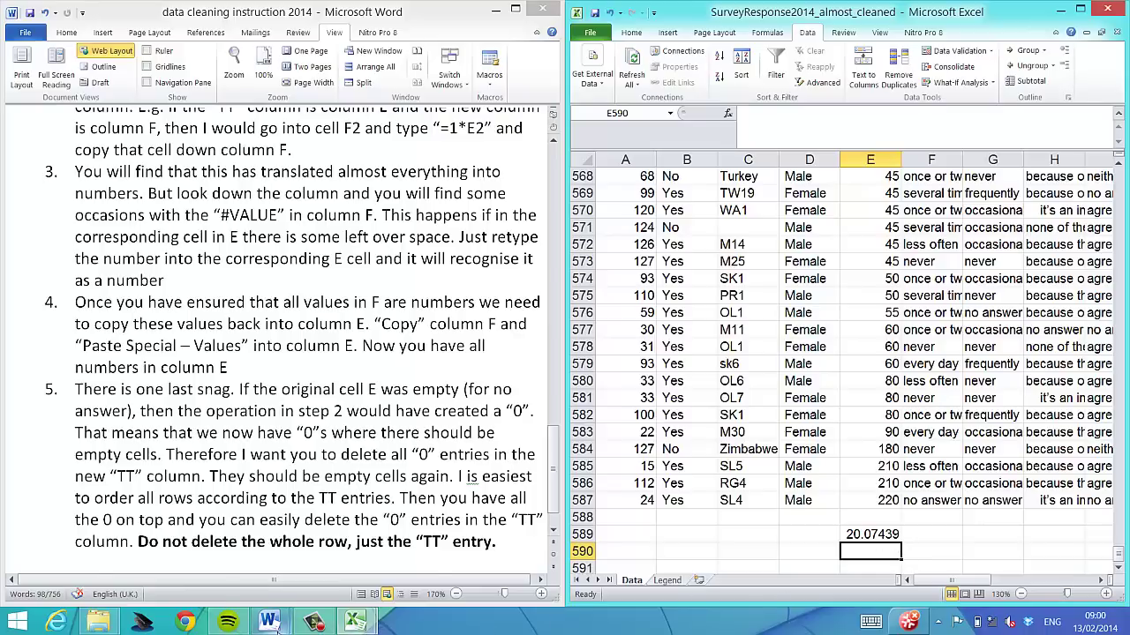
Step: Format E589 as Number with 4 decimals, confirm 20.0744, then clear the cell
left_click(885, 535)
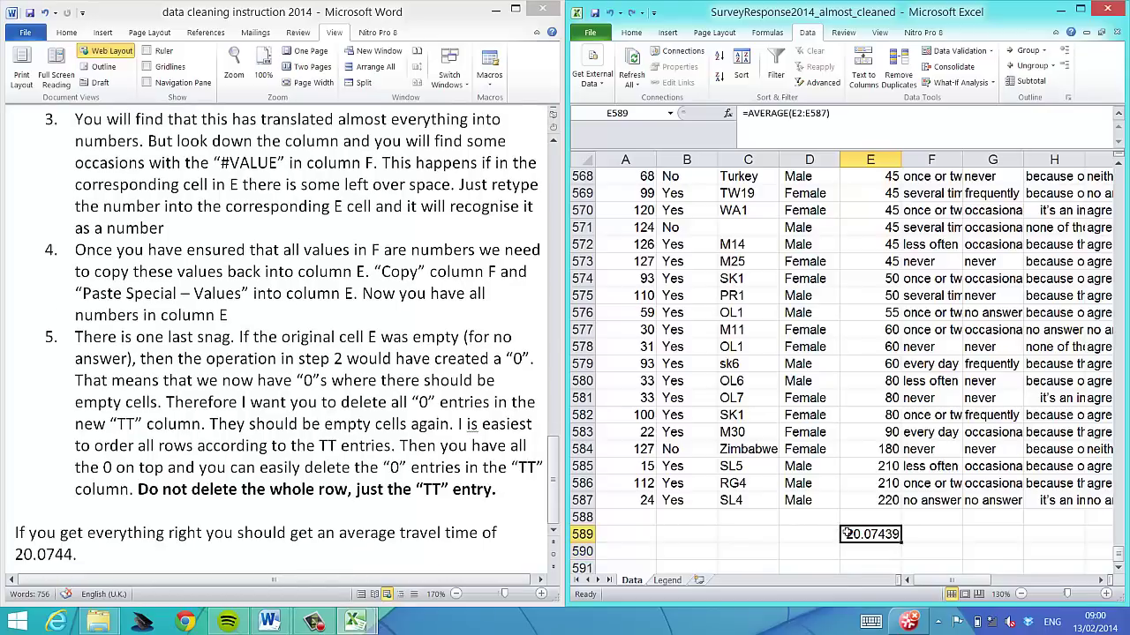
right_click(846, 533)
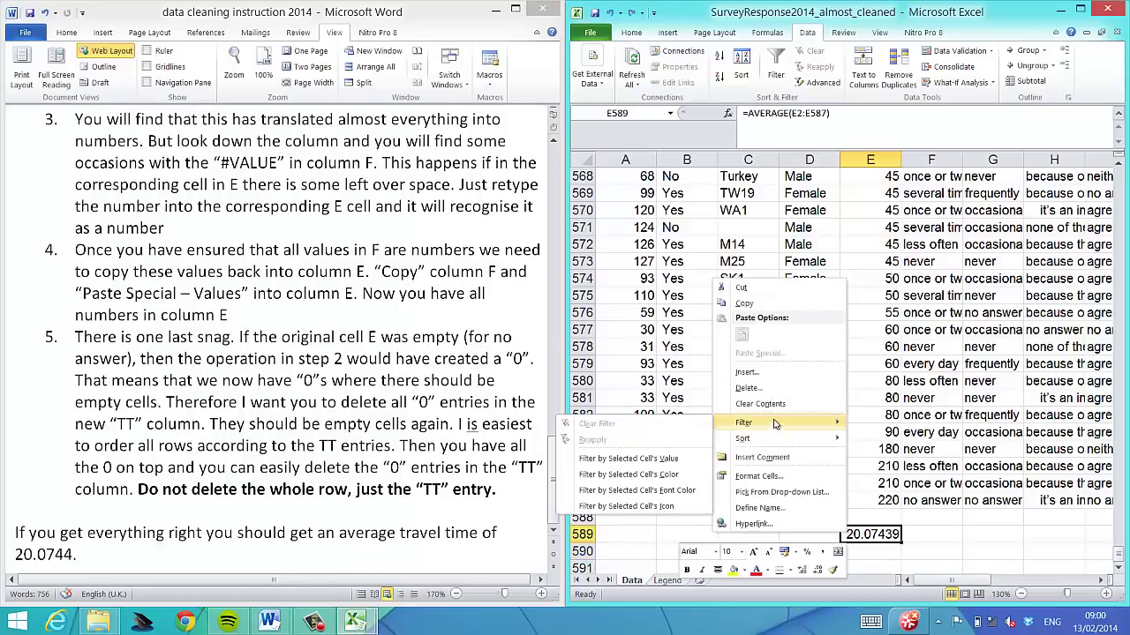
left_click(772, 478)
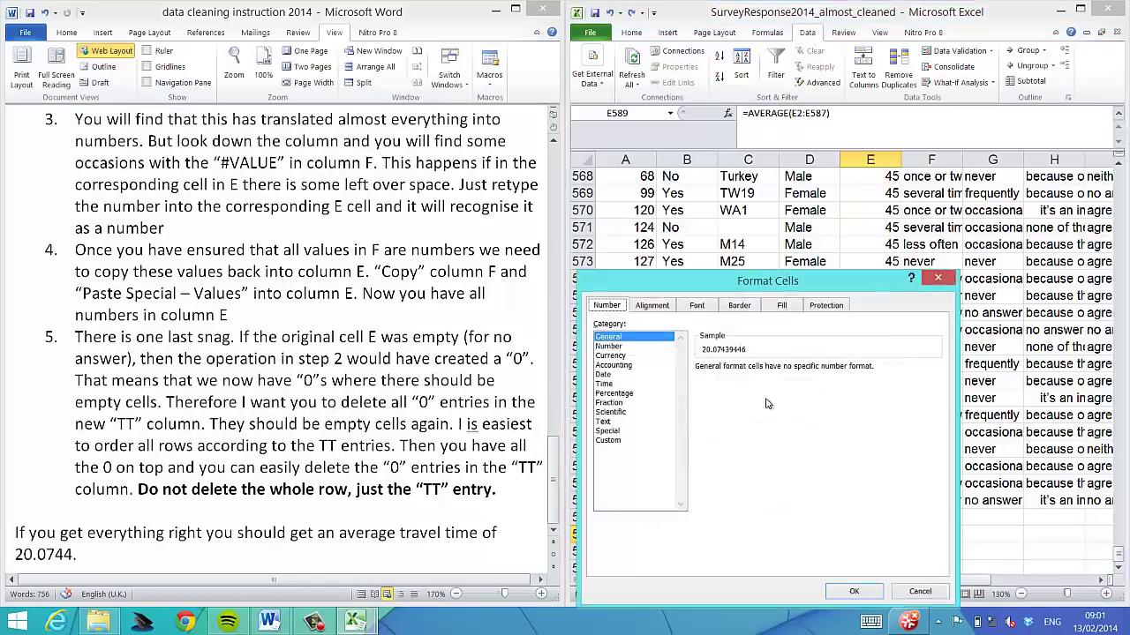
left_click(656, 347)
left_click(793, 364)
left_click(793, 364)
left_click(861, 593)
left_click(898, 468)
left_click(887, 536)
key("Delete")
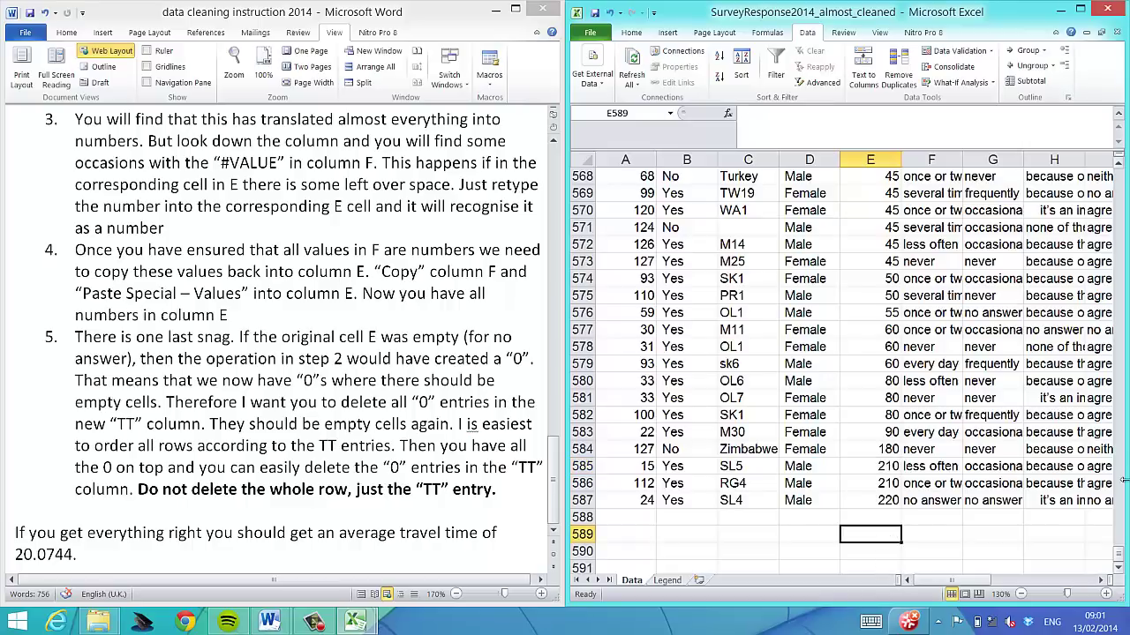
Step: Sort the whole sheet by the Student column, smallest to largest, then maximize the Excel window
left_click_drag(1118, 559, 1118, 165)
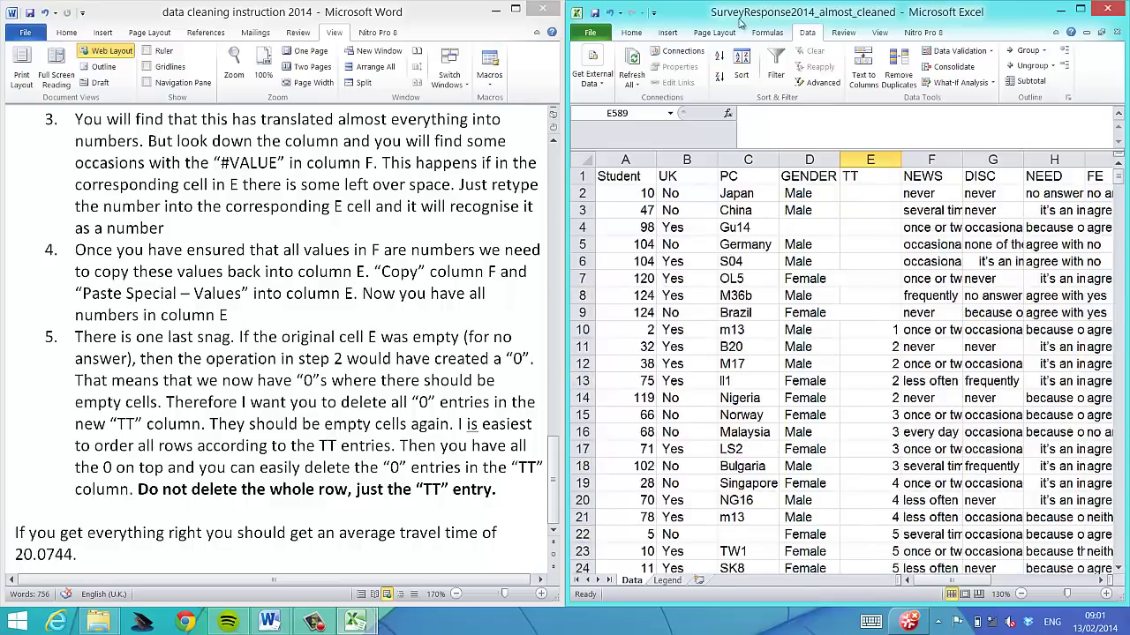
left_click(582, 159)
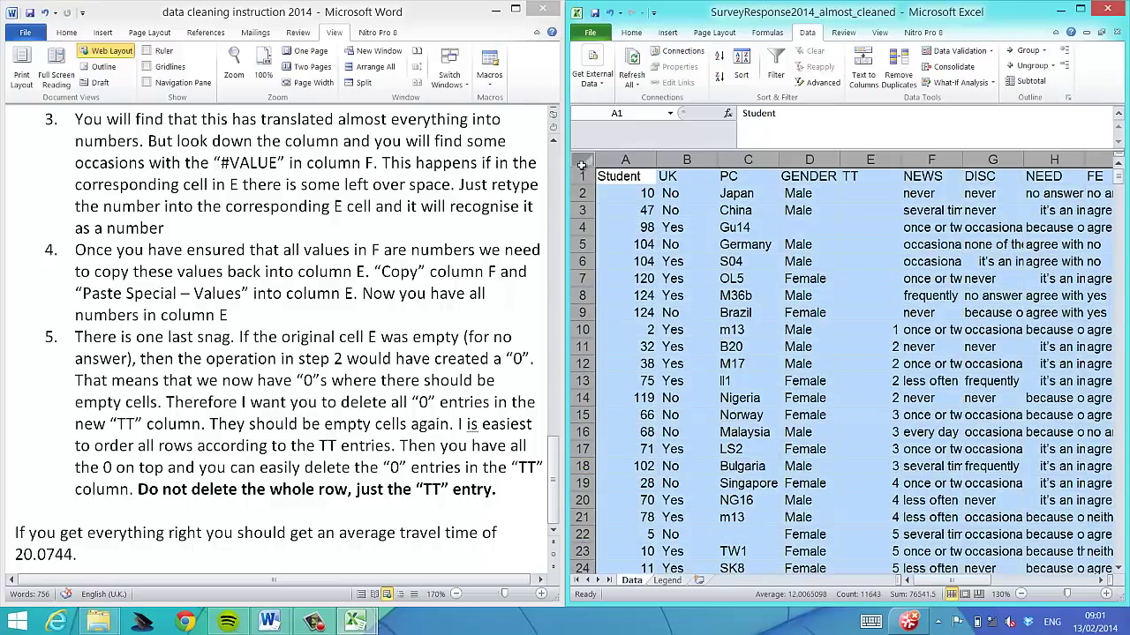
left_click(742, 67)
left_click(767, 180)
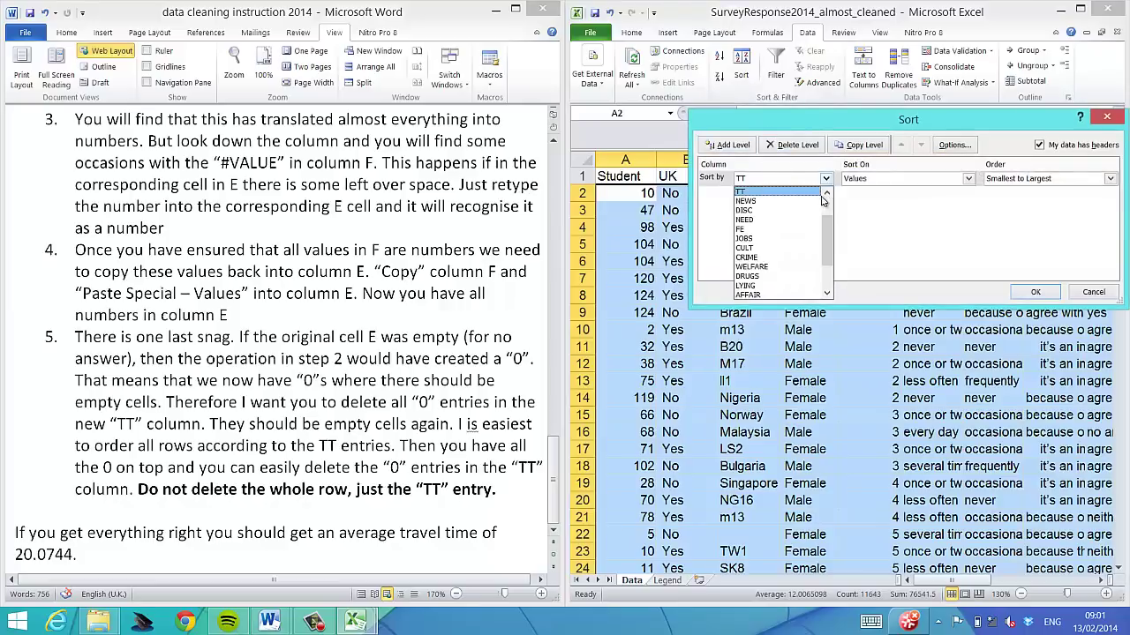
left_click(826, 194)
left_click(774, 191)
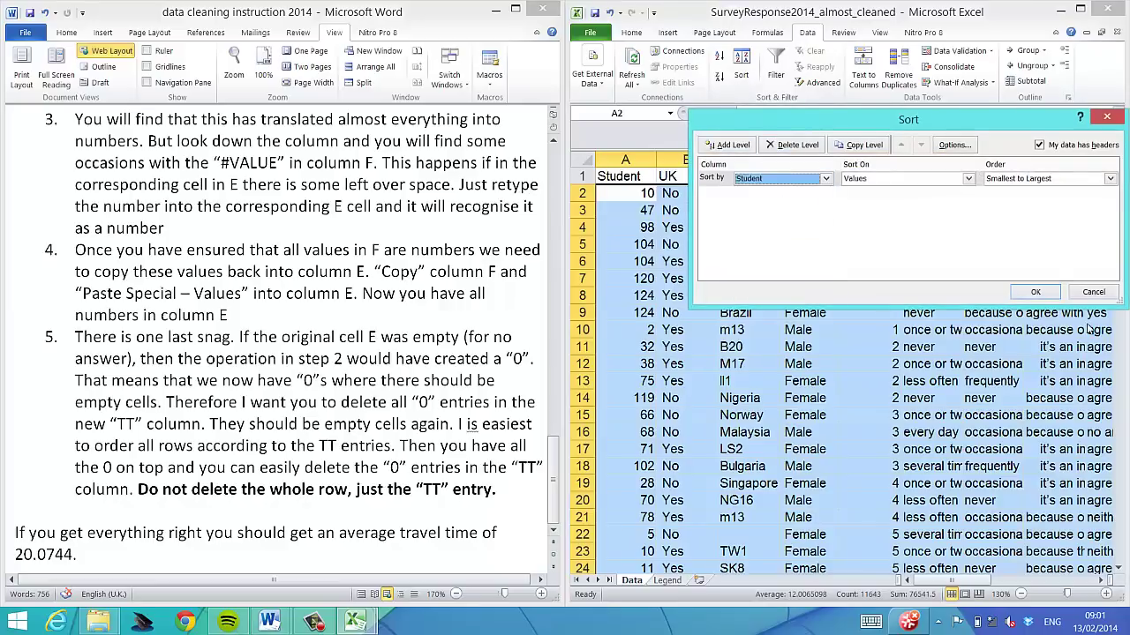
left_click(1036, 291)
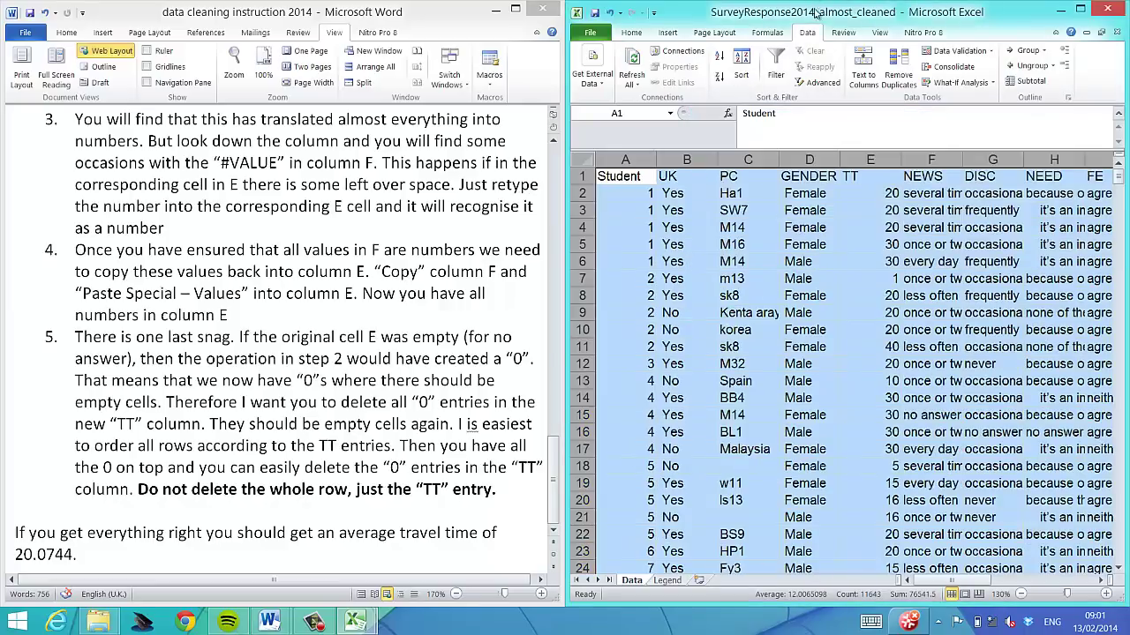
double_click(813, 17)
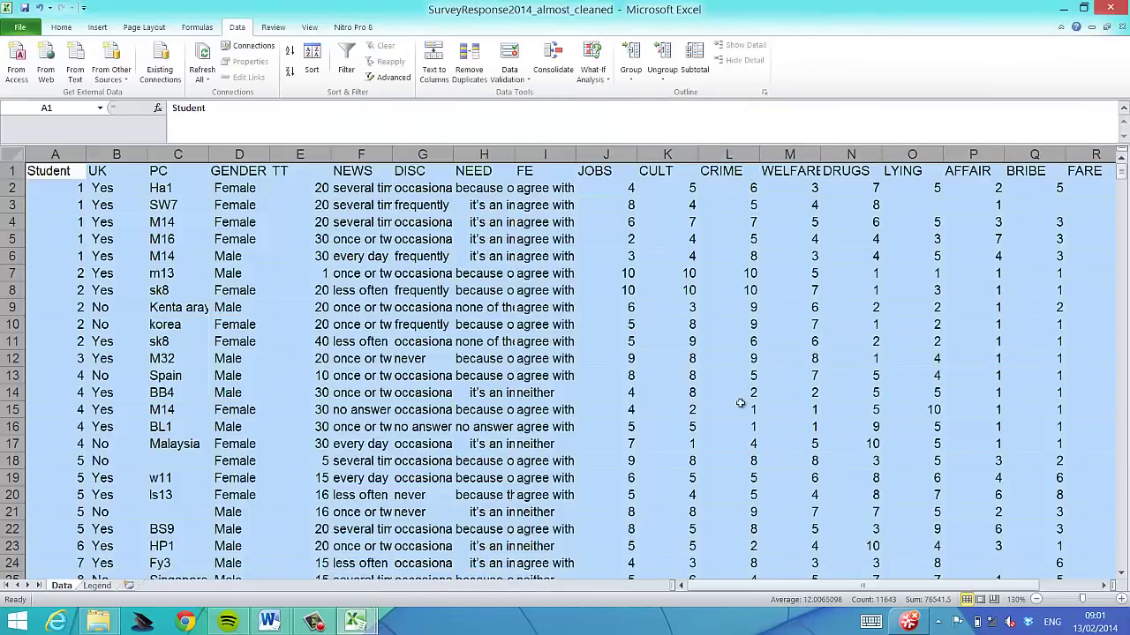
left_click(1036, 600)
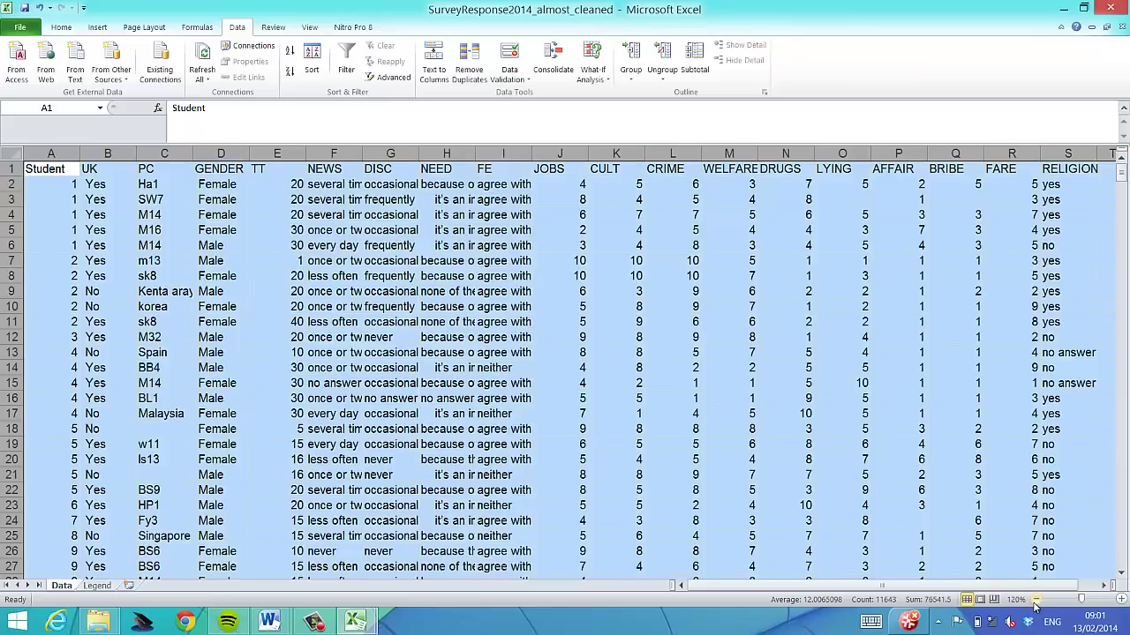
left_click(515, 430)
left_click(272, 304)
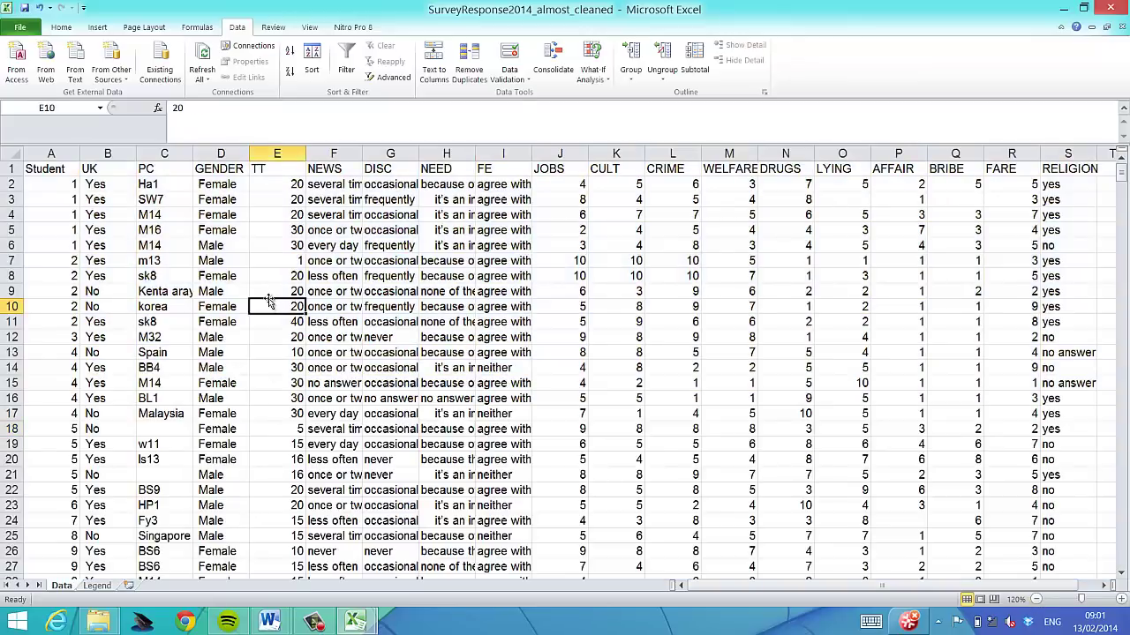
key("Up")
key("Up")
key("Up")
key("Up")
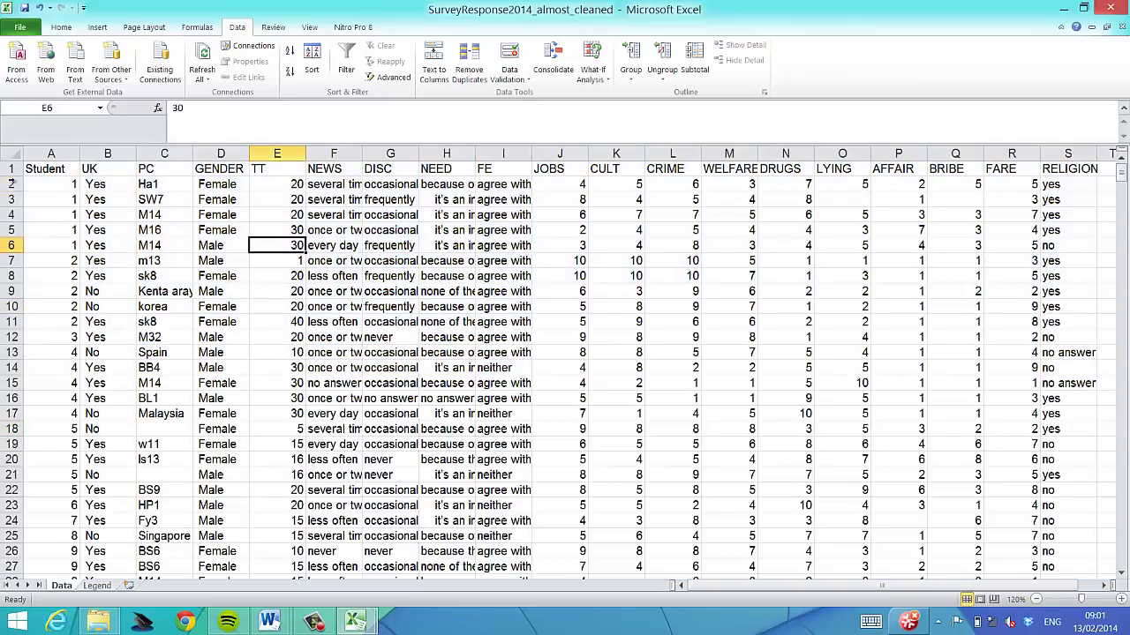
left_click(12, 184)
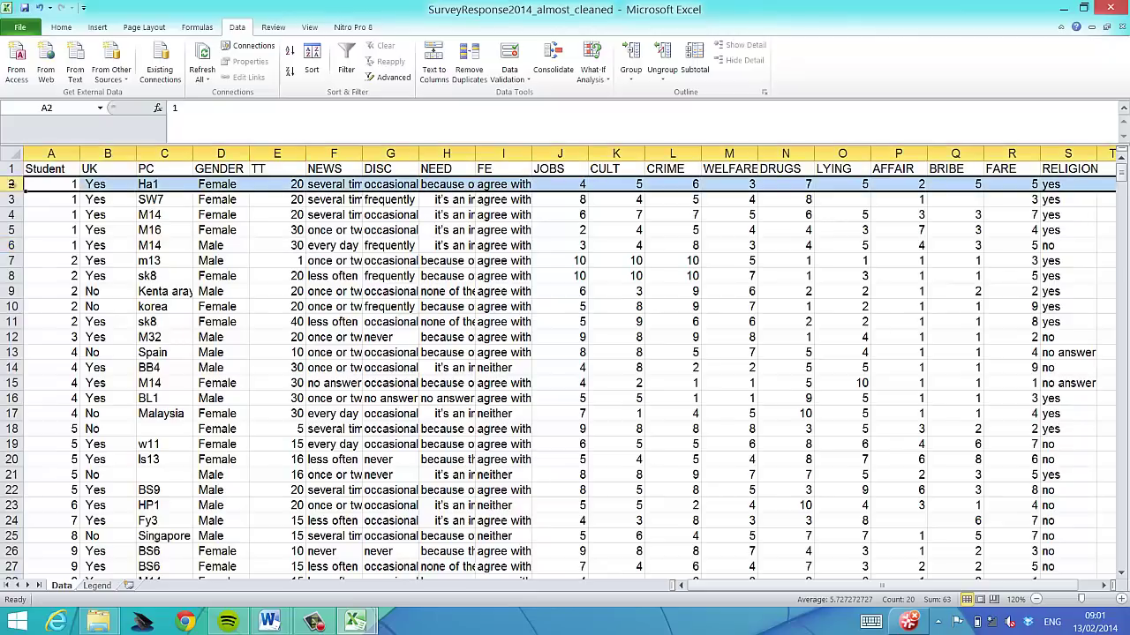
left_click_drag(12, 183, 12, 248)
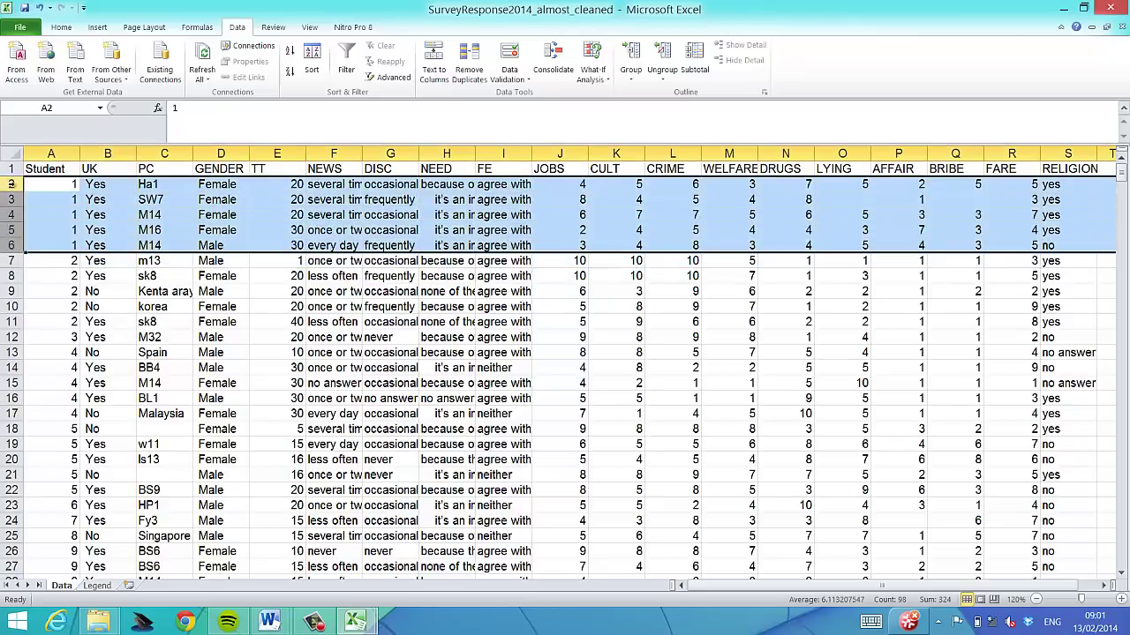
key("Down")
key("Down")
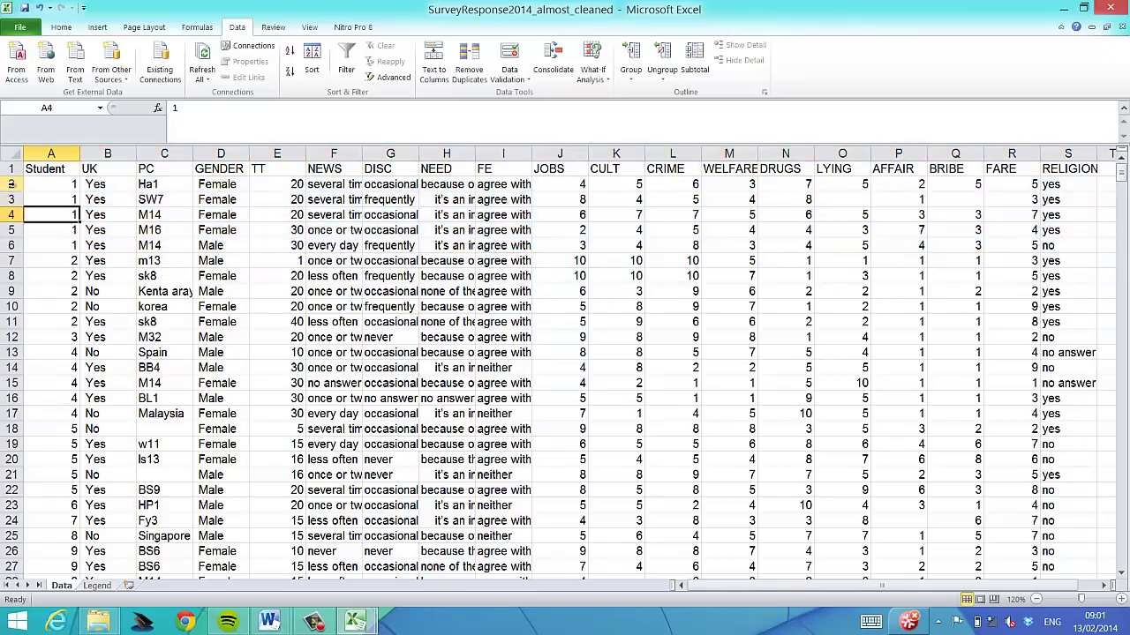
key("Page_Down")
key("Down")
key("Down")
key("Down")
key("Down")
key("Down")
key("Down")
key("Down")
key("Down")
key("Down")
key("Down")
key("shift+Down")
key("shift+Right")
key("shift+Right")
key("shift+Right")
key("shift+Right")
key("shift+Down")
key("shift+Down")
key("shift+Down")
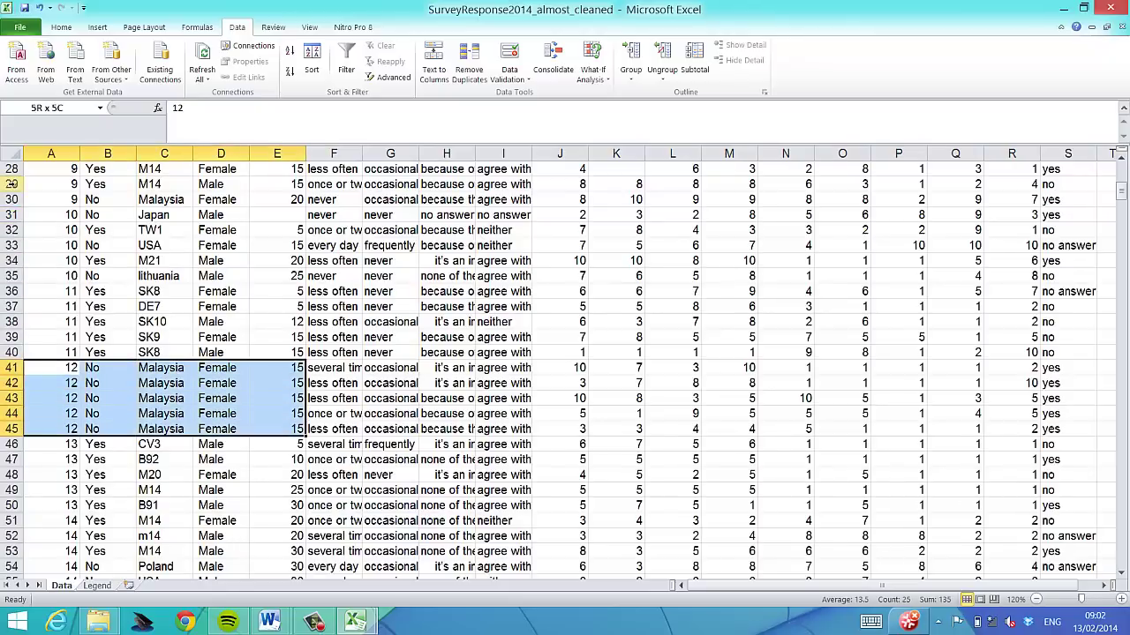
key("Down")
key("Down")
key("Down")
key("Down")
key("Down")
key("Down")
key("Down")
key("Down")
key("Down")
key("Down")
key("Down")
key("Down")
key("Down")
key("Down")
key("Down")
key("Down")
key("Down")
key("Down")
key("Down")
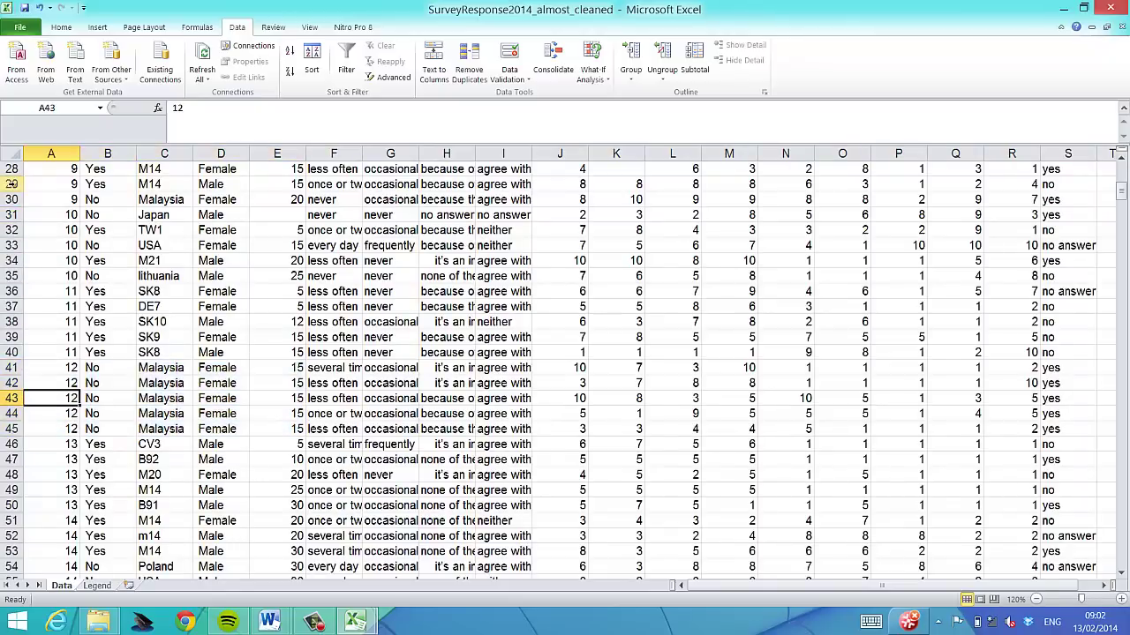
key("Page_Down")
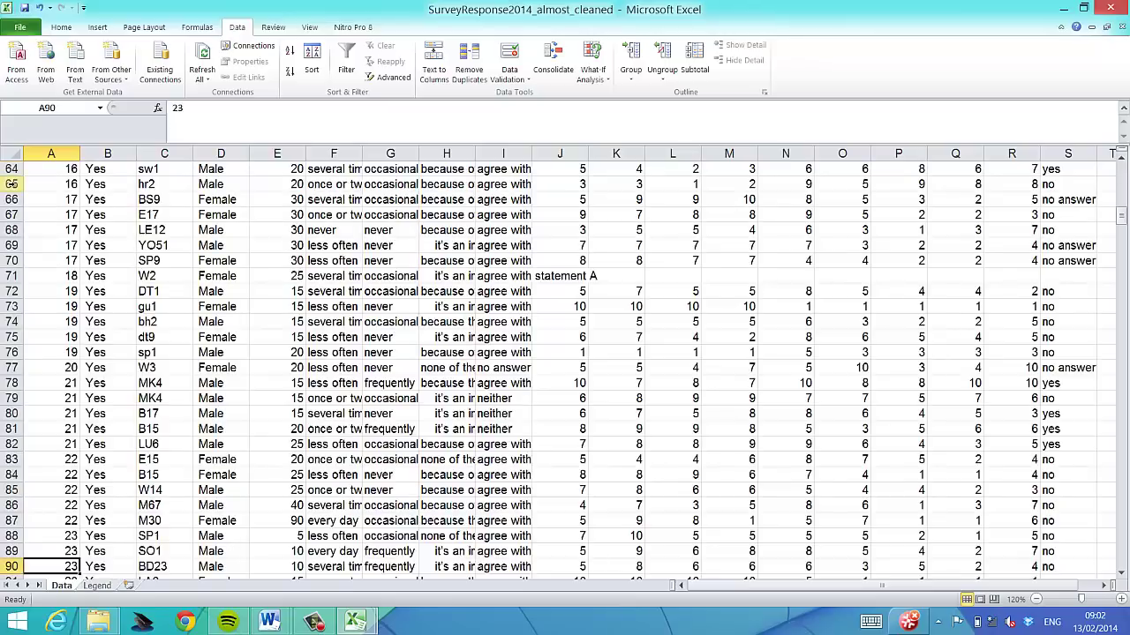
key("Page_Down")
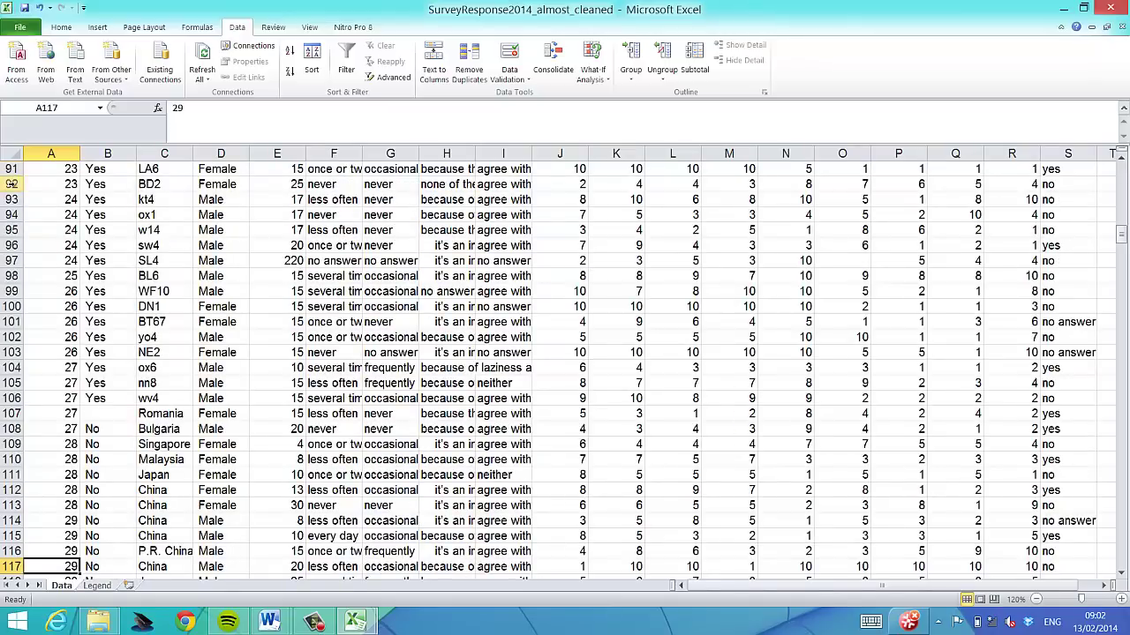
key("Page_Down")
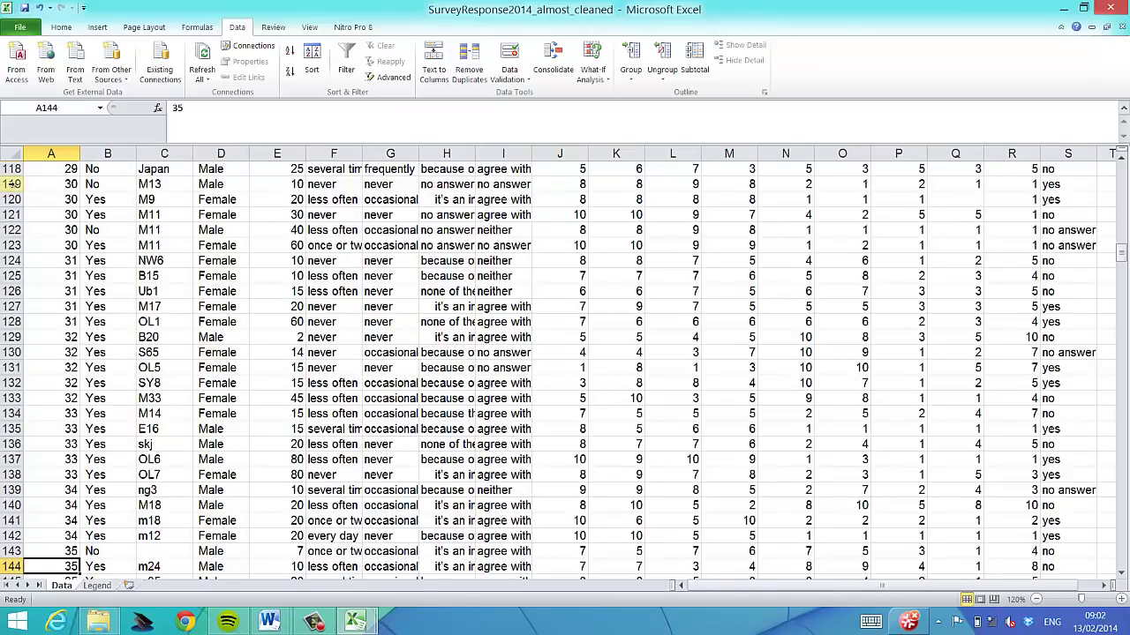
key("Page_Down")
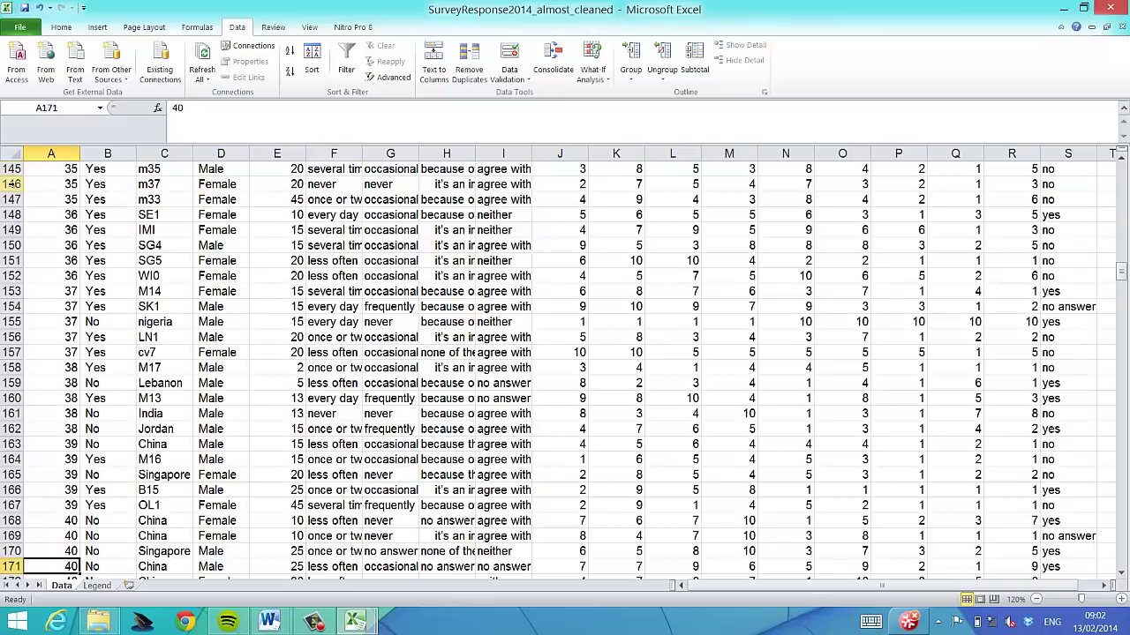
key("Page_Down")
key("Page_Down")
key("Page_Down")
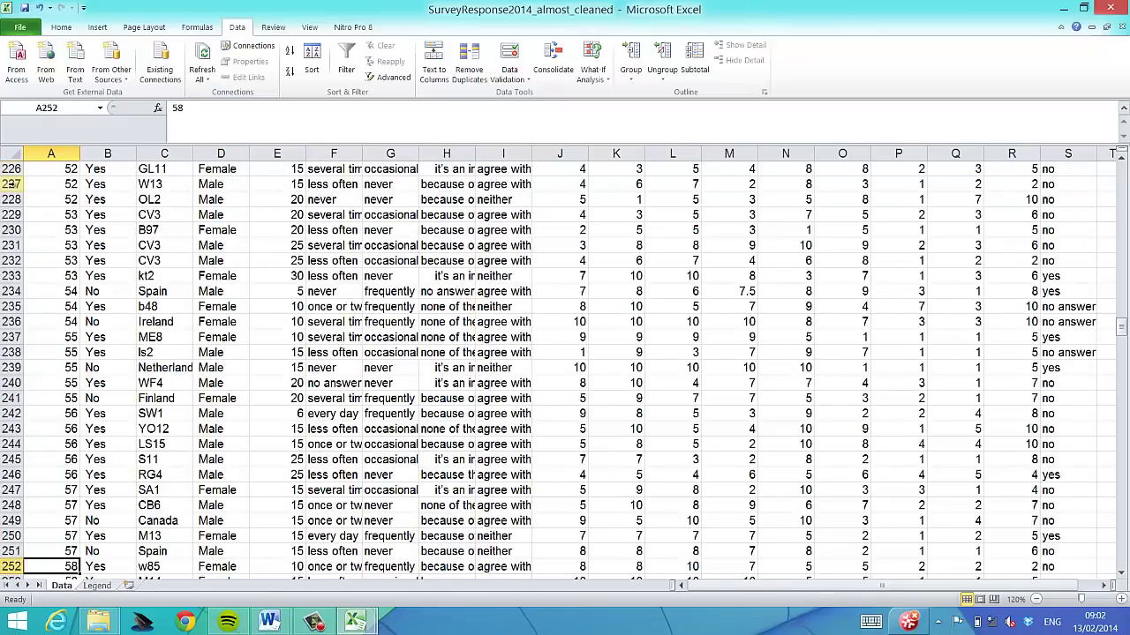
key("Page_Down")
key("Page_Down")
key("Page_Down")
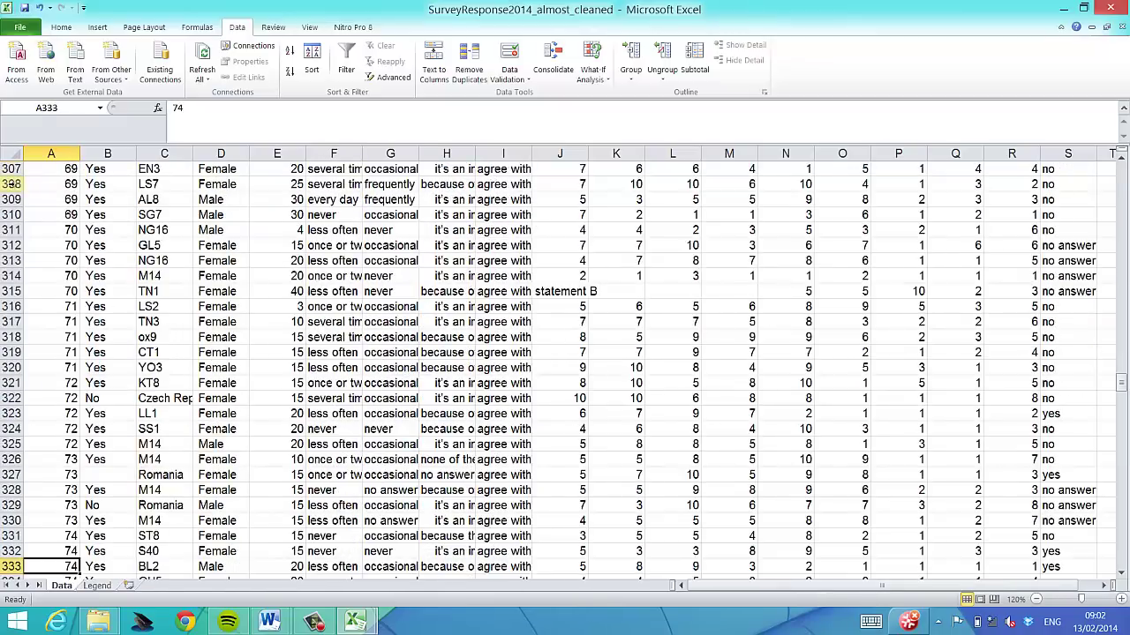
key("Page_Down")
key("Page_Down")
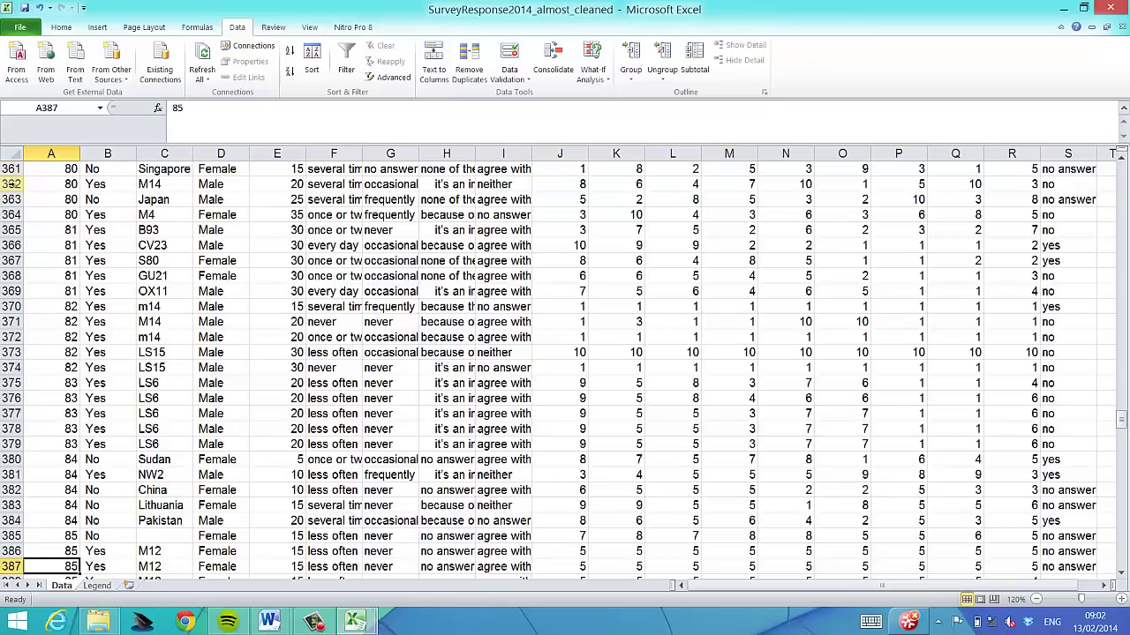
key("Down")
key("Down")
key("Down")
key("Down")
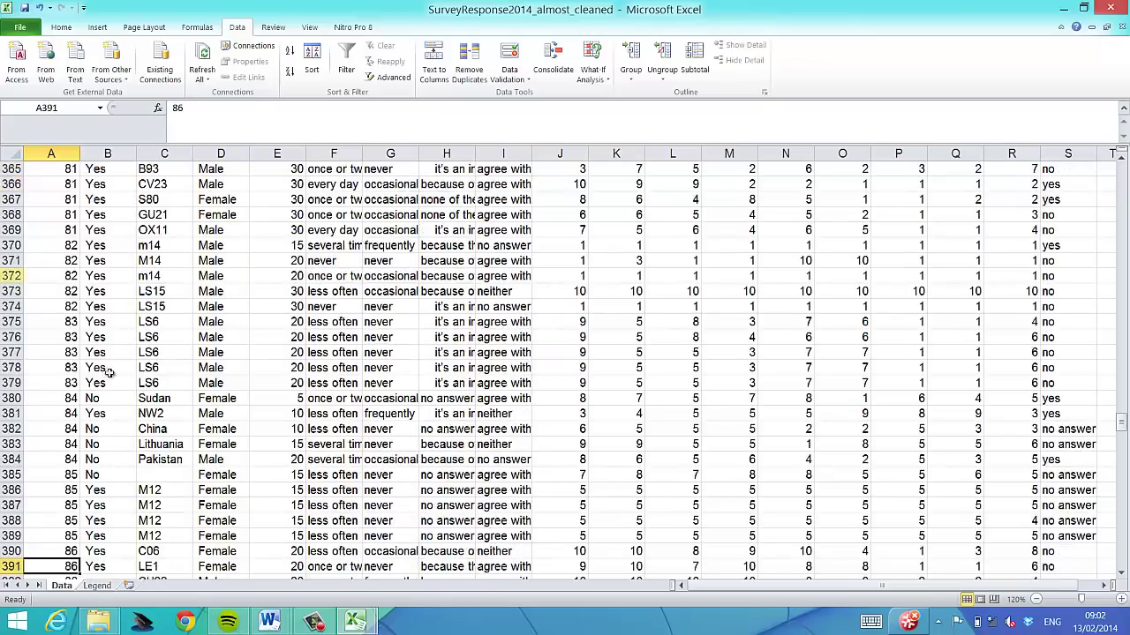
left_click_drag(9, 489, 9, 527)
left_click_drag(53, 474, 10, 538)
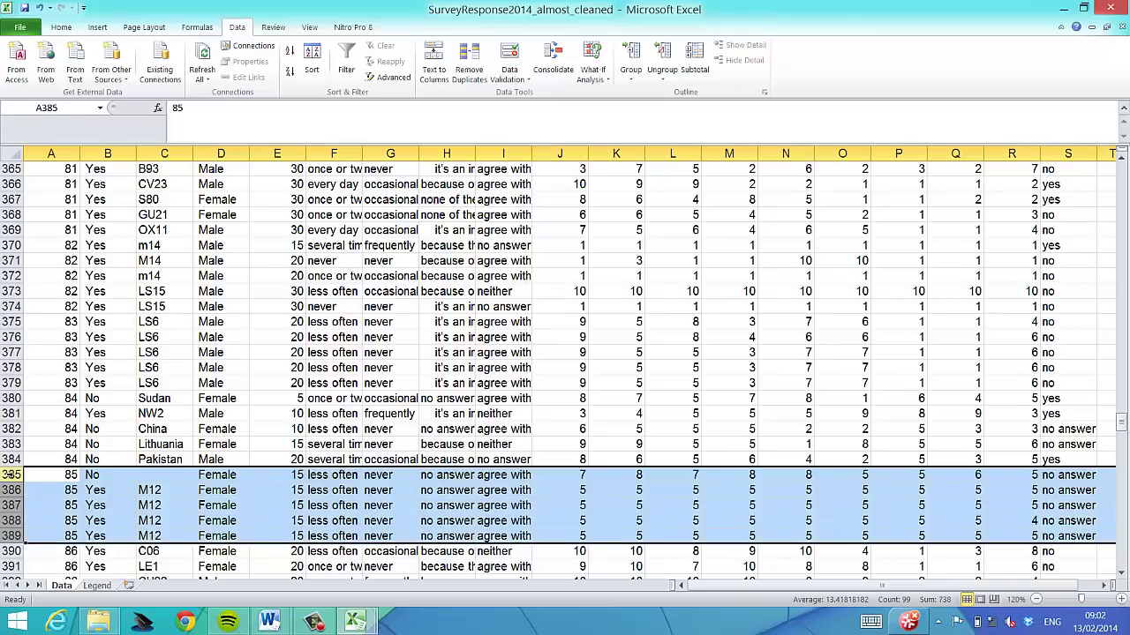
key("Down")
key("Down")
key("Down")
key("Down")
key("Down")
key("Down")
key("Down")
key("Down")
key("Down")
key("Down")
key("Down")
key("Down")
key("Down")
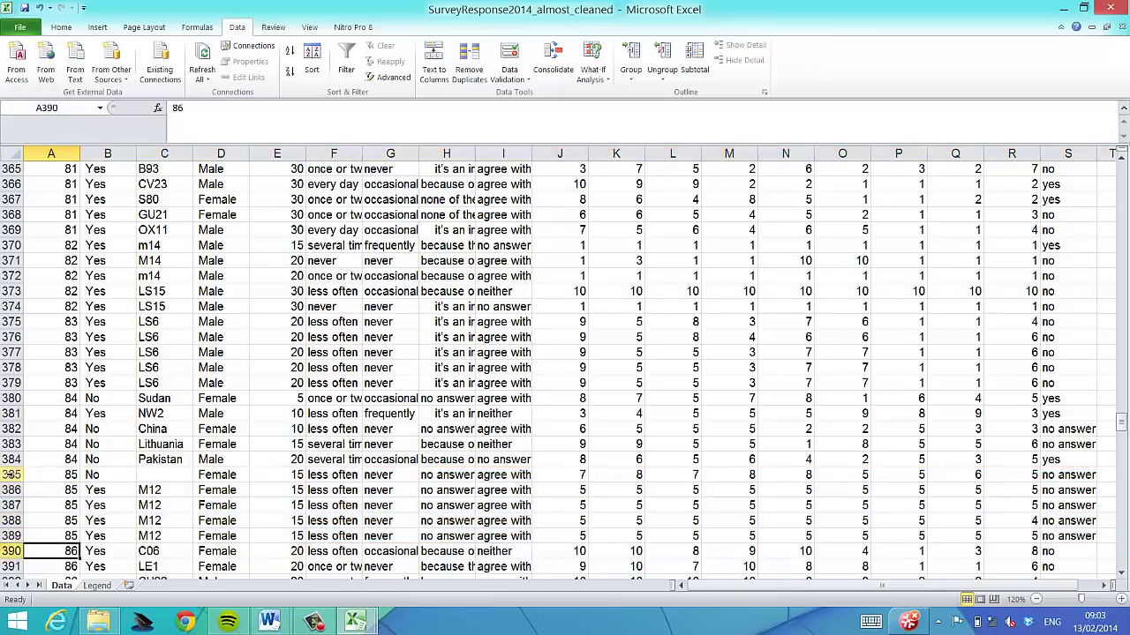
key("Down")
key("Down")
key("Down")
key("Down")
key("Down")
key("Down")
key("Down")
key("Down")
key("Down")
key("Down")
key("Down")
key("Down")
key("Down")
key("Down")
key("Down")
key("Down")
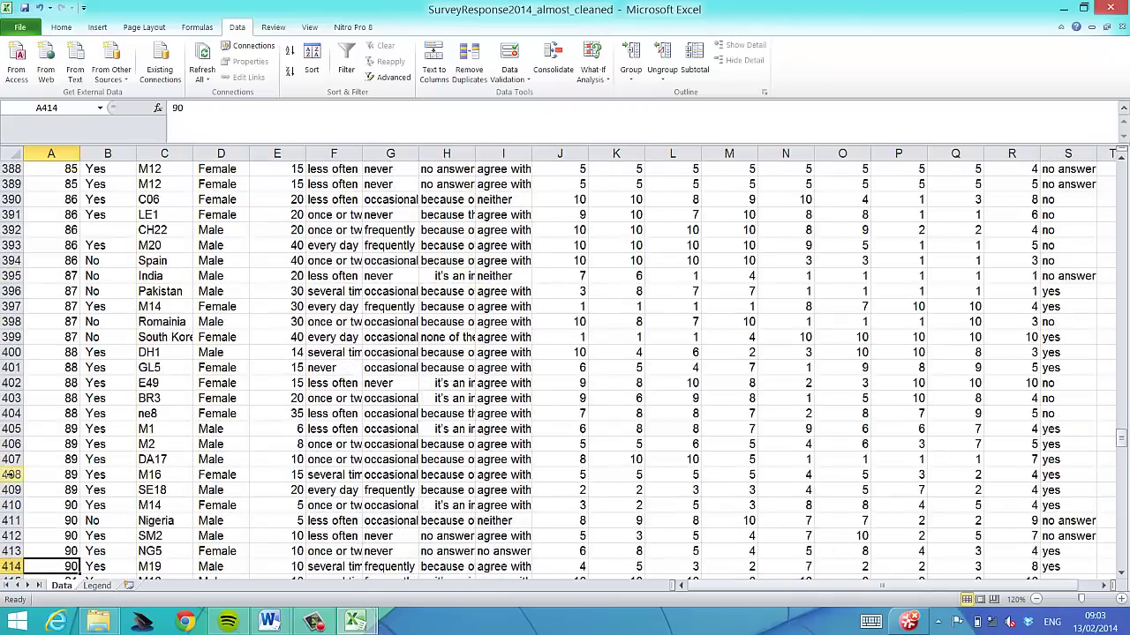
left_click(313, 622)
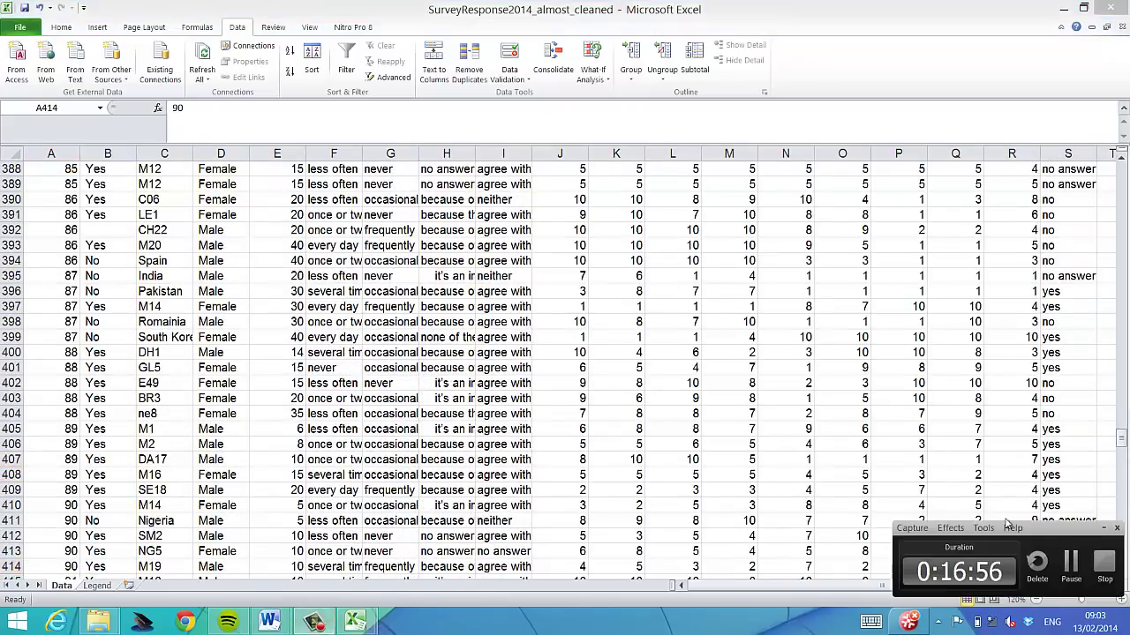